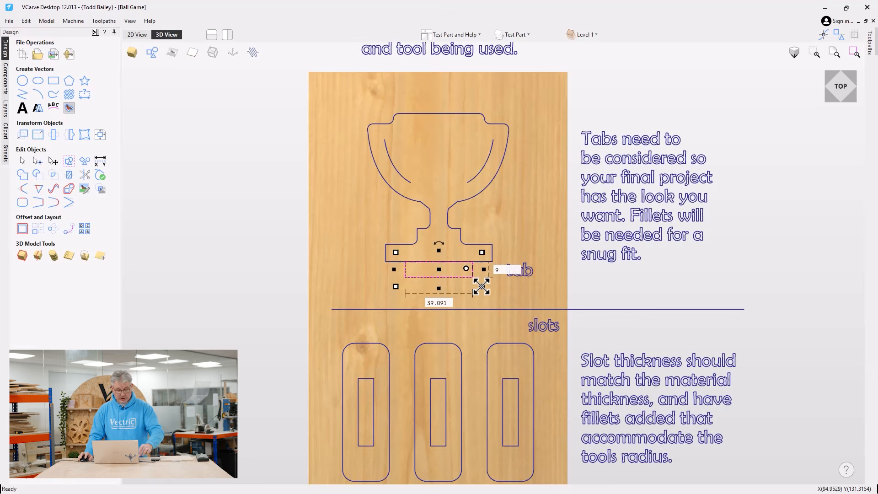
- Stretch the tab rectangle upward to about 14.6 mm high so it overlaps the trophy's base, keeping its lower edge in place
{"action": "key", "text": "Escape"}
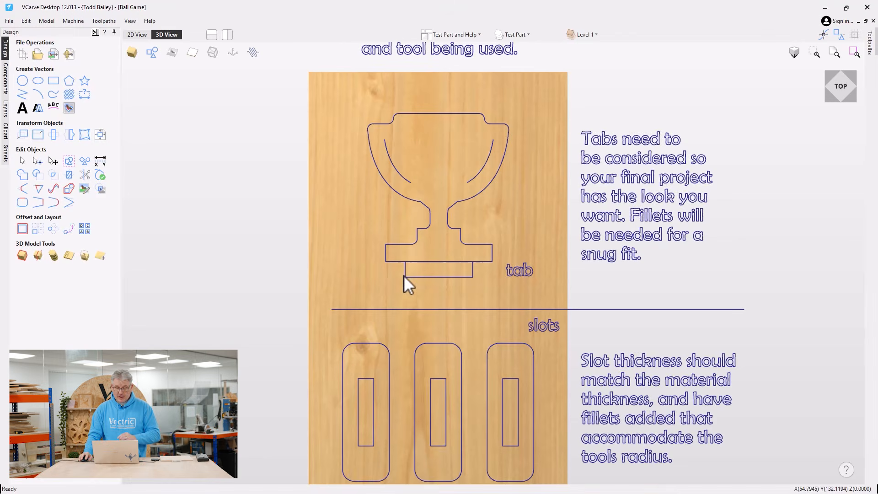
{"action": "left_click", "coordinate": [404, 275]}
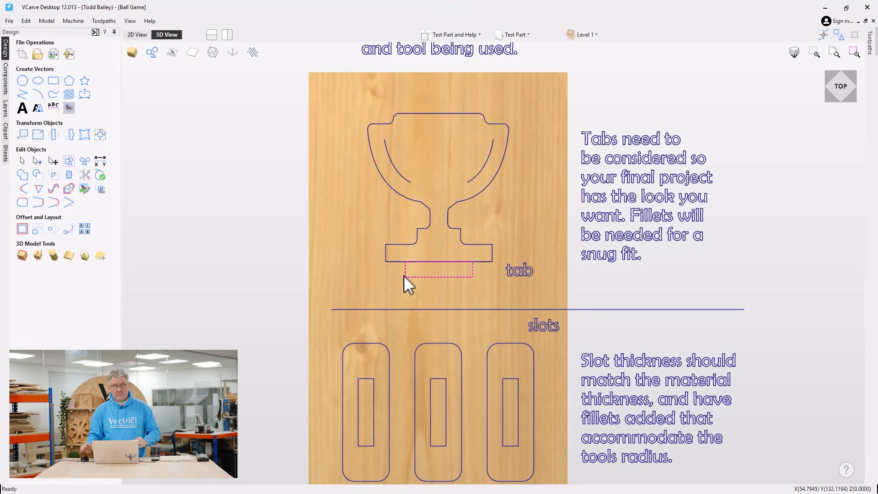
{"action": "left_click", "coordinate": [411, 276]}
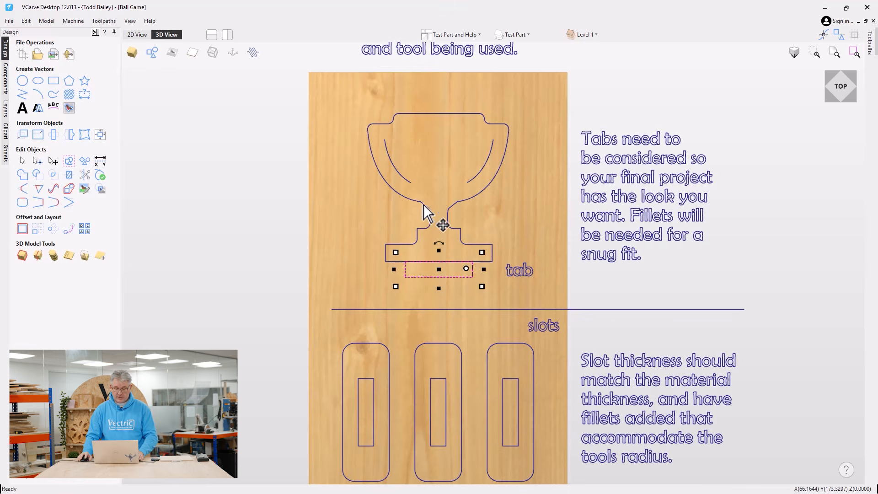
{"action": "mouse_move", "coordinate": [440, 249]}
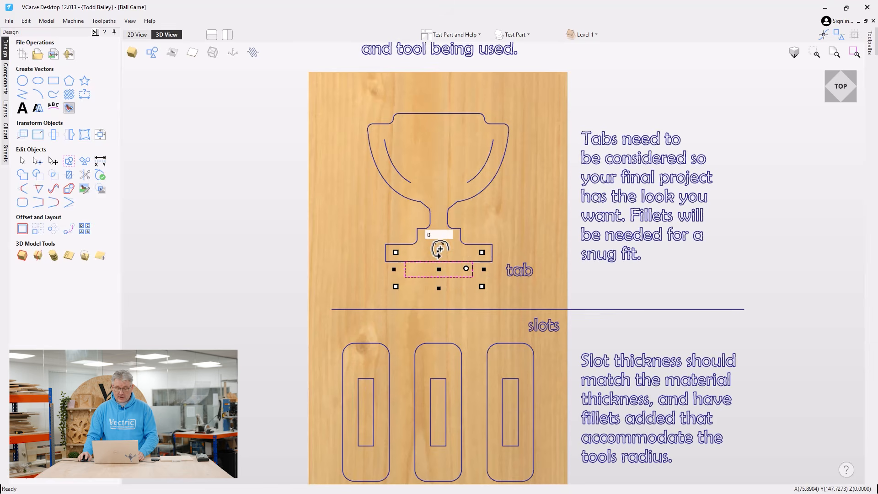
{"action": "mouse_move", "coordinate": [440, 250]}
{"action": "left_mouse_down"}
{"action": "mouse_move", "coordinate": [449, 232]}
{"action": "mouse_move", "coordinate": [437, 252]}
{"action": "left_mouse_up"}
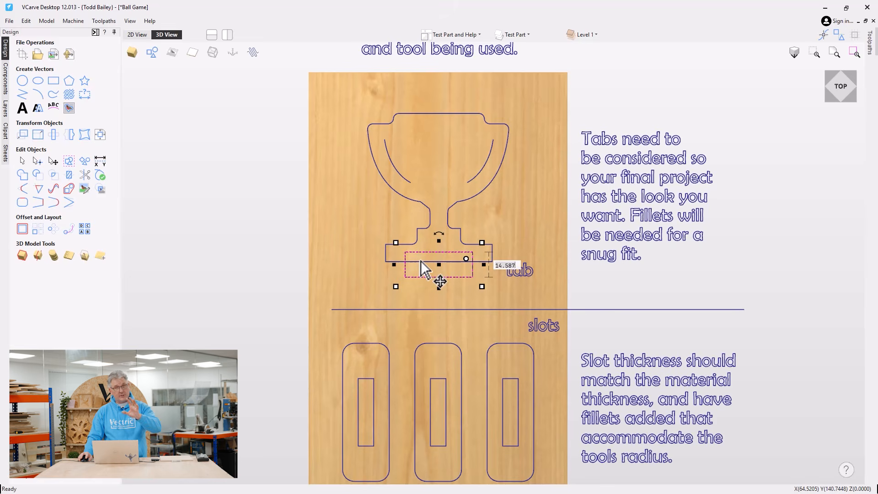
- Weld the tab rectangle and the trophy outline into a single vector
{"action": "left_click", "coordinate": [386, 254], "text": "shift"}
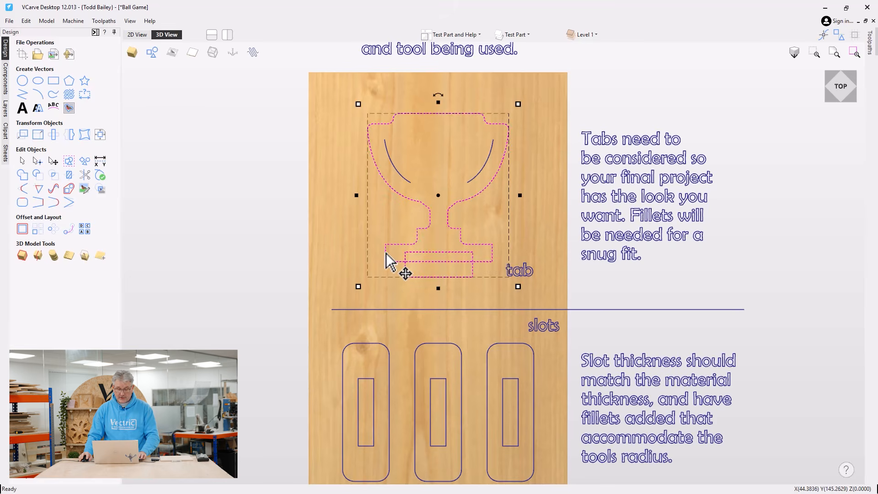
{"action": "left_click", "coordinate": [26, 179]}
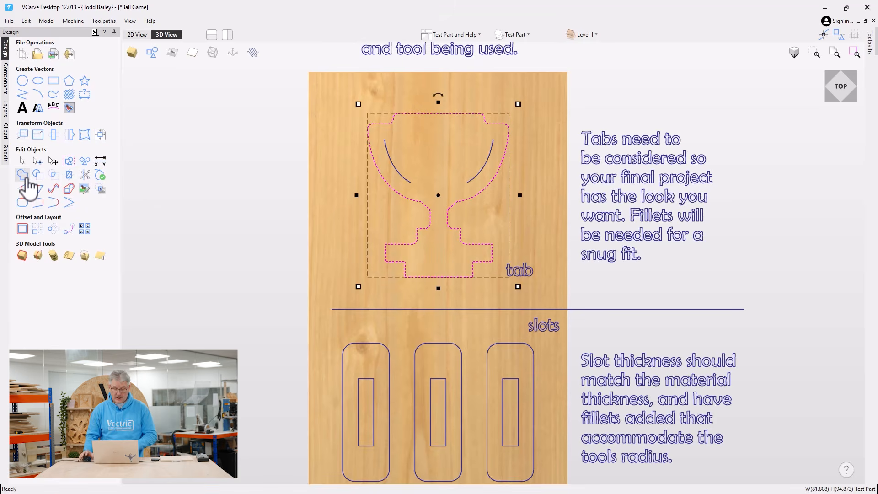
{"action": "left_click", "coordinate": [320, 255]}
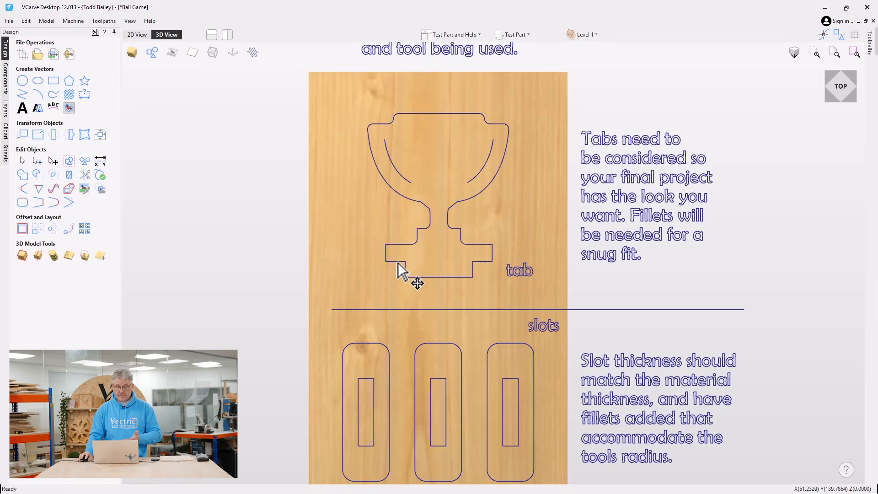
- Add 3.25 mm radius dog-bone fillets to the two inner corners where the tab meets the trophy's base in the 2D view
{"action": "scroll", "coordinate": [402, 271], "scroll_direction": "up", "scroll_amount": 5}
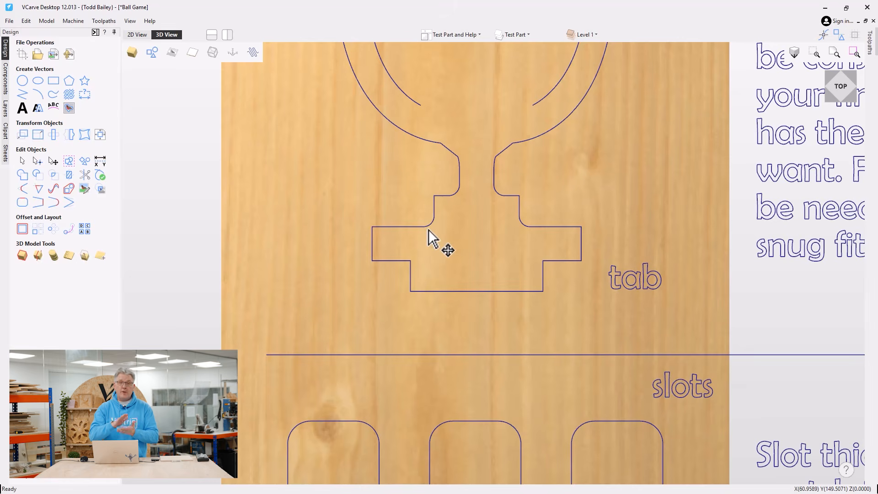
{"action": "scroll", "coordinate": [432, 231], "scroll_direction": "down", "scroll_amount": 3}
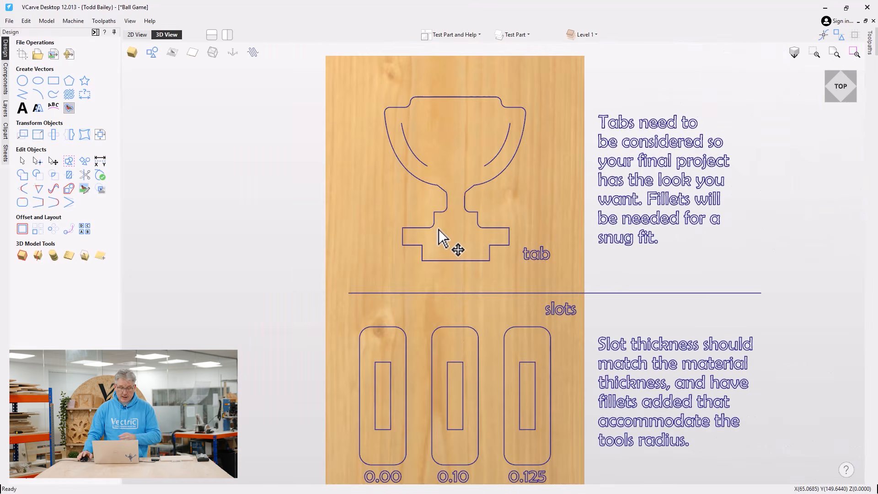
{"action": "left_click", "coordinate": [137, 35]}
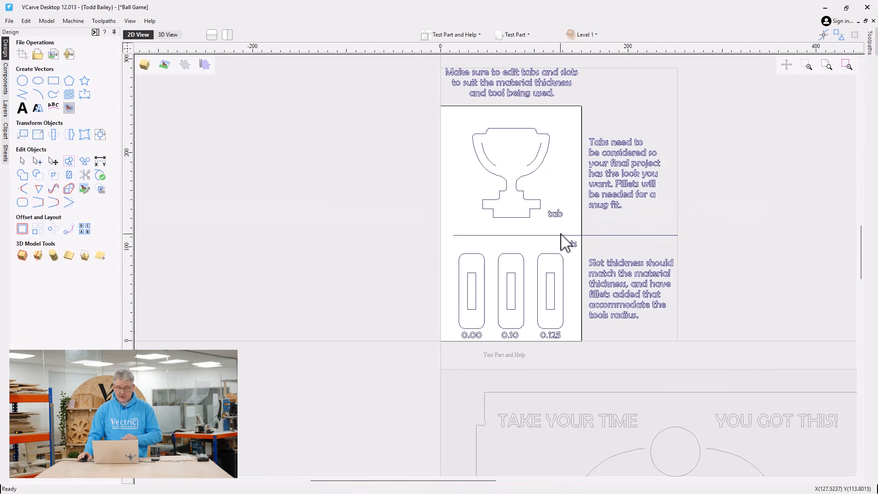
{"action": "scroll", "coordinate": [555, 204], "scroll_direction": "up", "scroll_amount": 4}
{"action": "scroll", "coordinate": [525, 184], "scroll_direction": "down", "scroll_amount": 3}
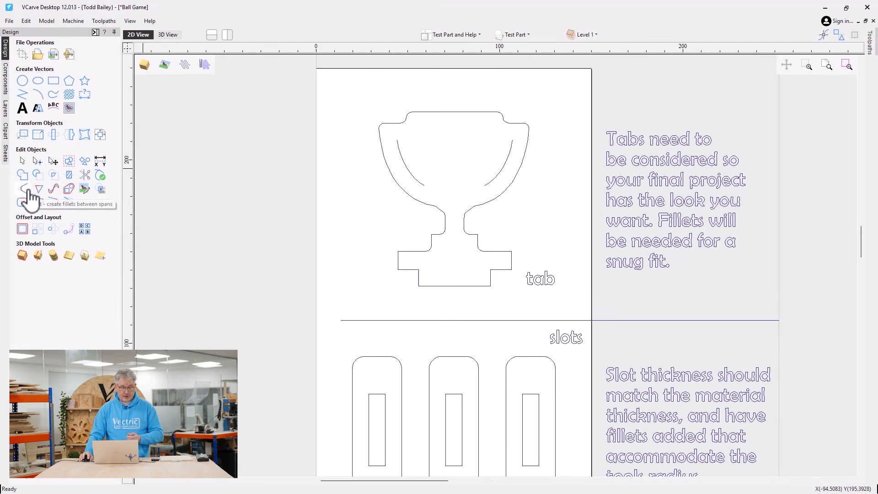
{"action": "left_click", "coordinate": [24, 189]}
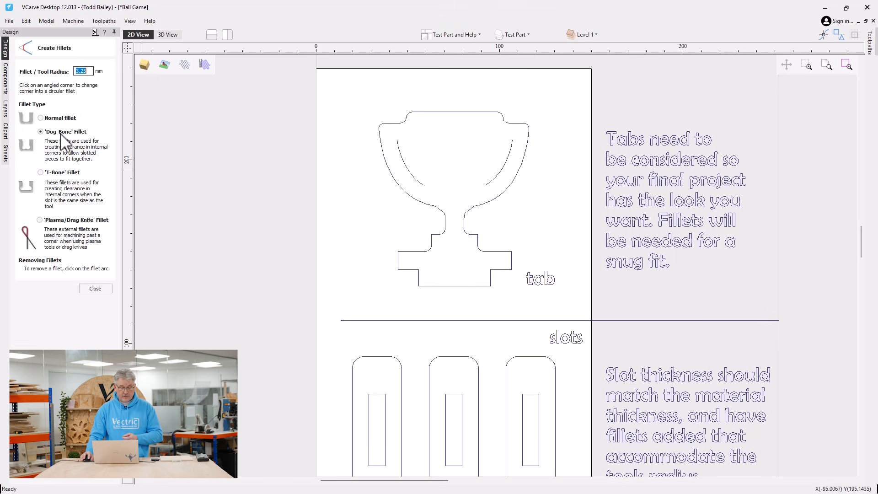
{"action": "scroll", "coordinate": [445, 253], "scroll_direction": "up", "scroll_amount": 5}
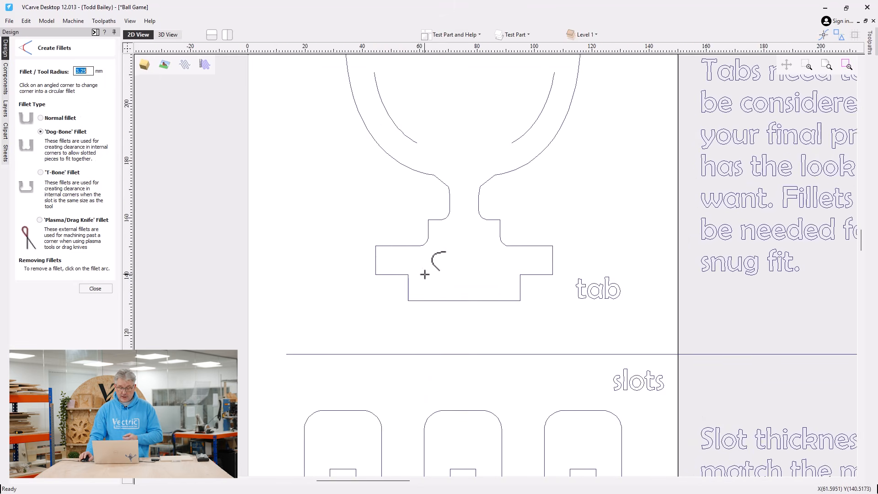
{"action": "left_click", "coordinate": [402, 272]}
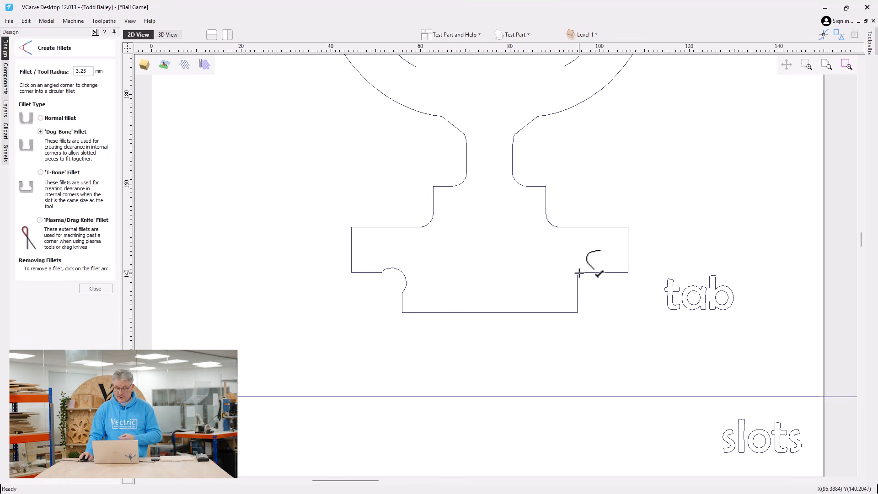
{"action": "scroll", "coordinate": [525, 288], "scroll_direction": "down", "scroll_amount": 3}
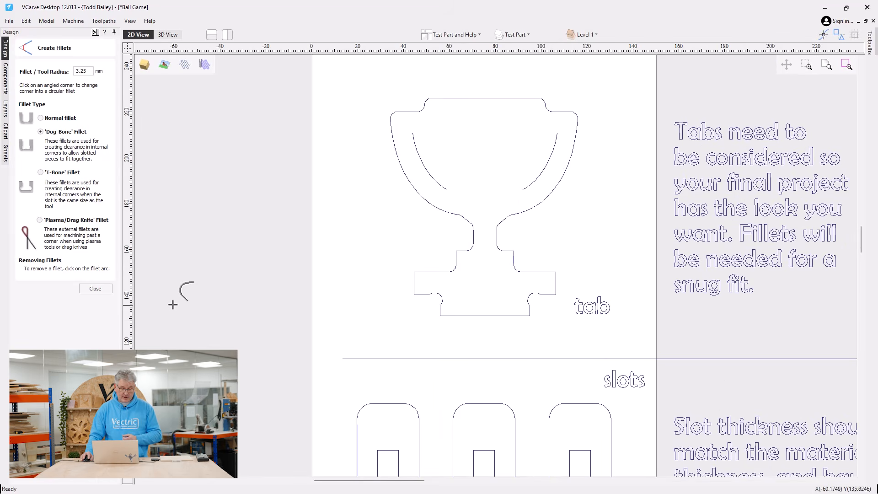
{"action": "left_click", "coordinate": [95, 288]}
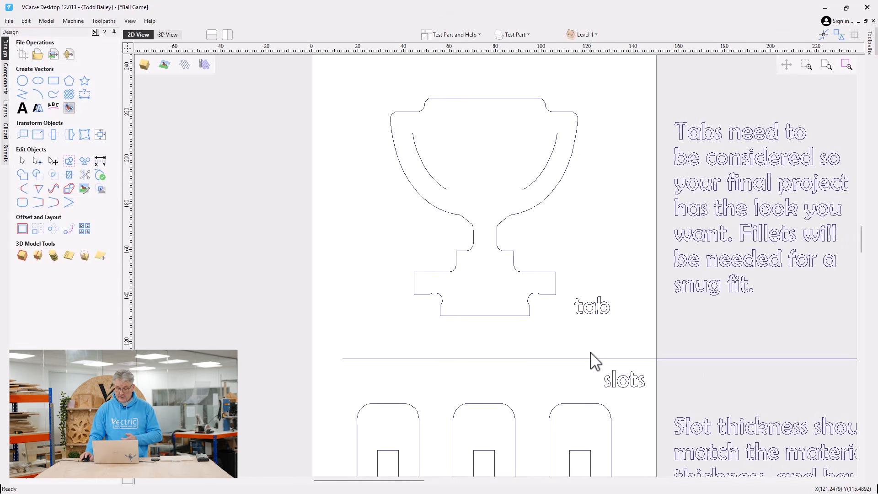
- Copy the trophy outline to the area beside the board in the 3D view and rotate the copy 90 degrees counterclockwise
{"action": "scroll", "coordinate": [591, 359], "scroll_direction": "down", "scroll_amount": 1}
{"action": "key", "text": "F3"}
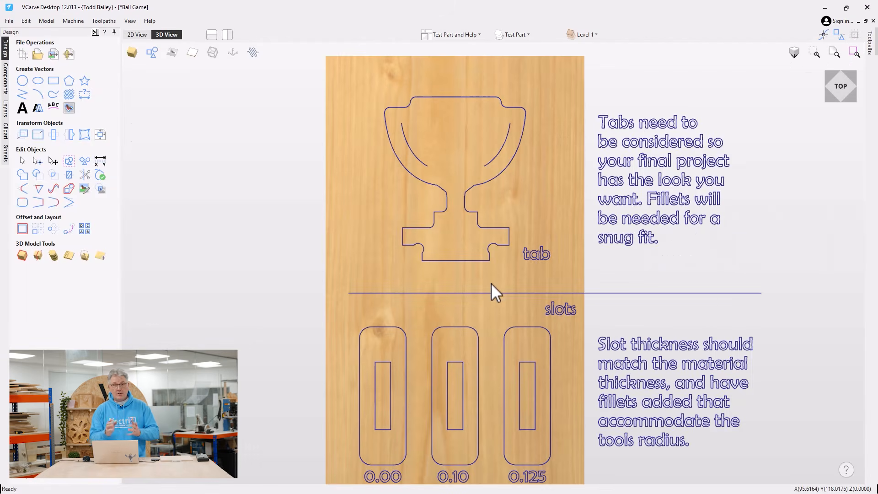
{"action": "scroll", "coordinate": [509, 282], "scroll_direction": "down", "scroll_amount": 1}
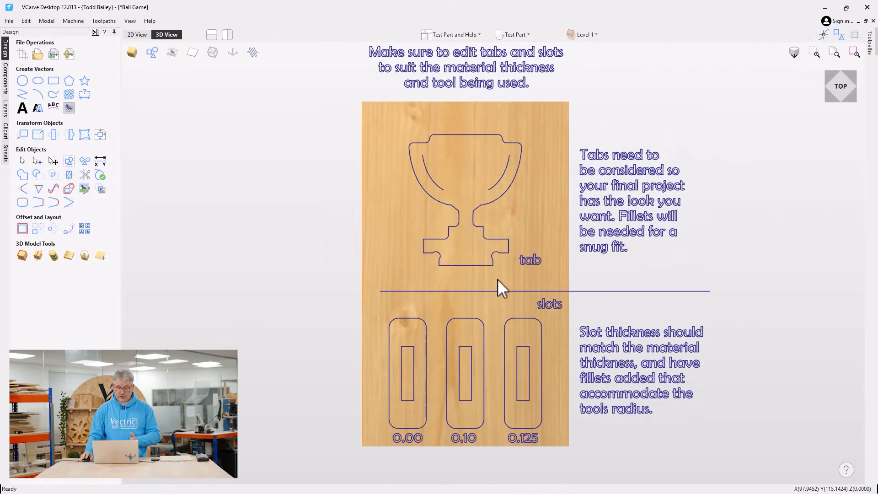
{"action": "scroll", "coordinate": [497, 285], "scroll_direction": "down", "scroll_amount": 1}
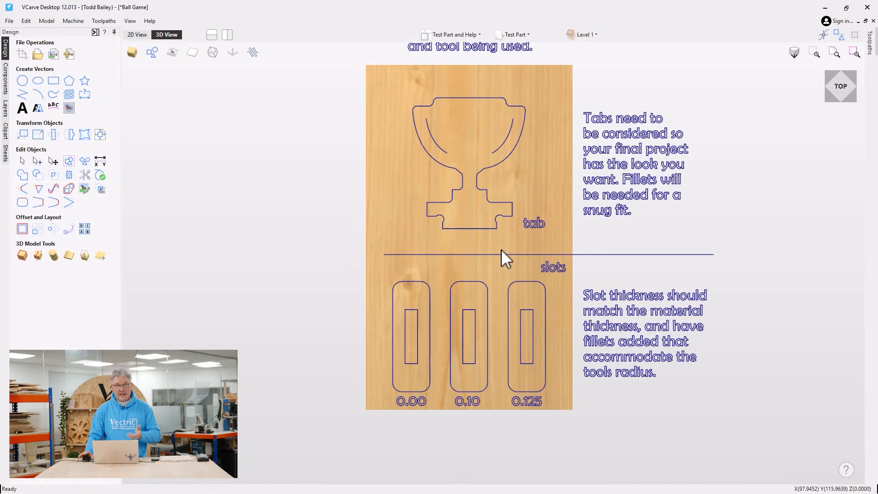
{"action": "left_click", "coordinate": [489, 229]}
{"action": "left_click_drag", "start_coordinate": [470, 163], "coordinate": [339, 282]}
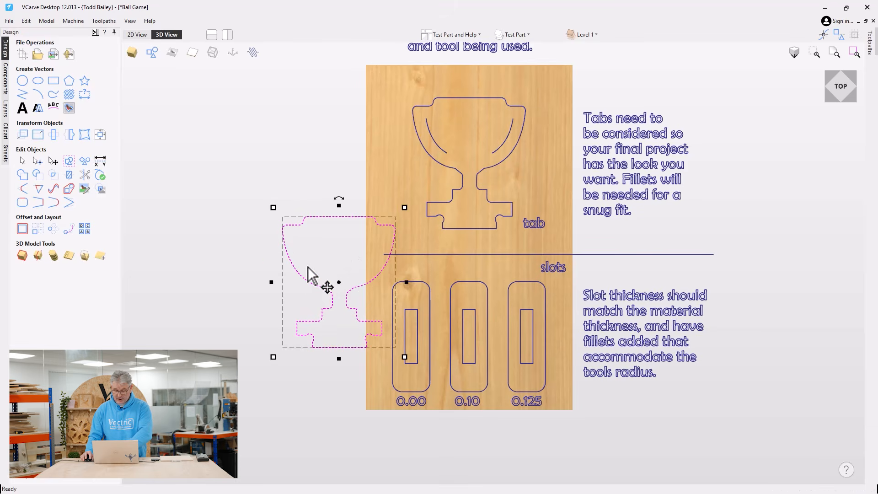
{"action": "key", "text": "9"}
{"action": "key", "text": "9"}
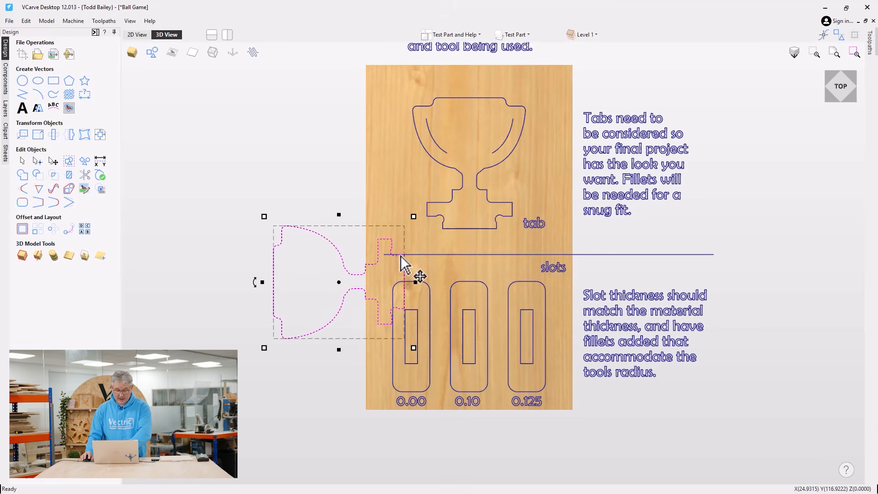
- Snap the rotated copy's tab corner to the 0.00 slot's corner to compare tab and slot lengths, and delete the copy
{"action": "scroll", "coordinate": [410, 271], "scroll_direction": "up", "scroll_amount": 3}
{"action": "left_click_drag", "start_coordinate": [407, 241], "coordinate": [415, 348]}
{"action": "left_click_drag", "start_coordinate": [415, 350], "coordinate": [404, 339]}
{"action": "scroll", "coordinate": [415, 349], "scroll_direction": "up", "scroll_amount": 3}
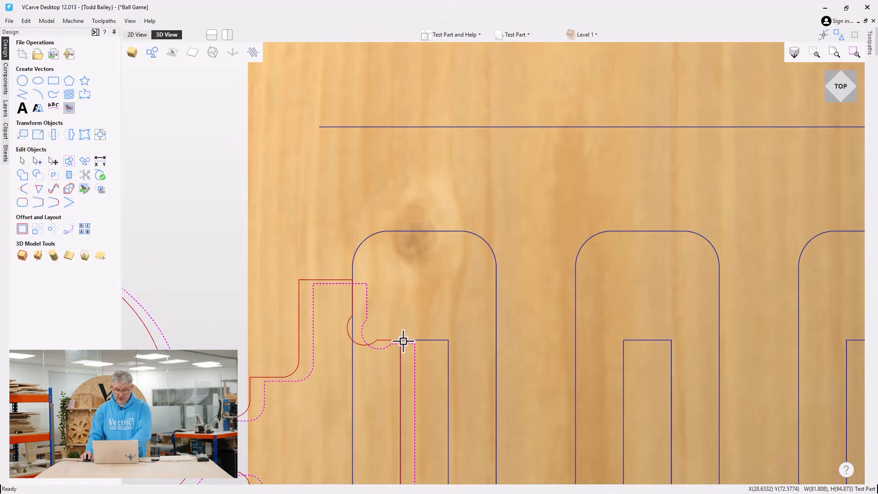
{"action": "scroll", "coordinate": [412, 353], "scroll_direction": "down", "scroll_amount": 5}
{"action": "scroll", "coordinate": [411, 402], "scroll_direction": "up", "scroll_amount": 4}
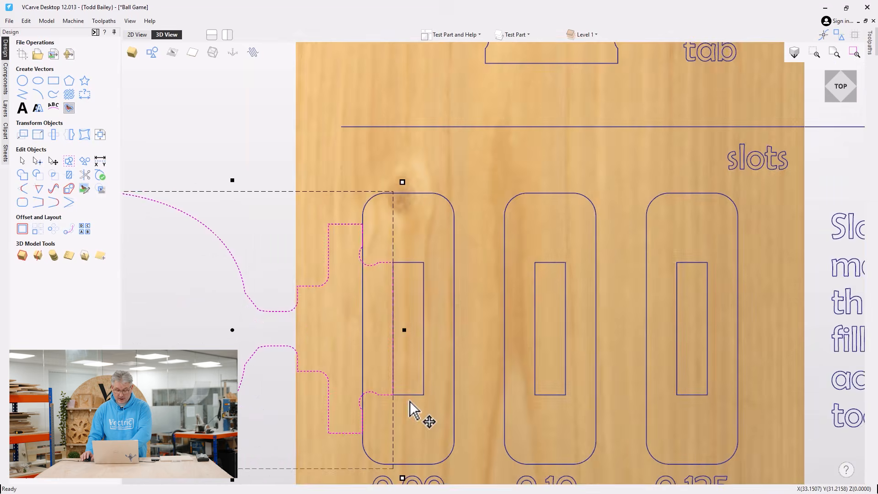
{"action": "scroll", "coordinate": [411, 402], "scroll_direction": "down", "scroll_amount": 4}
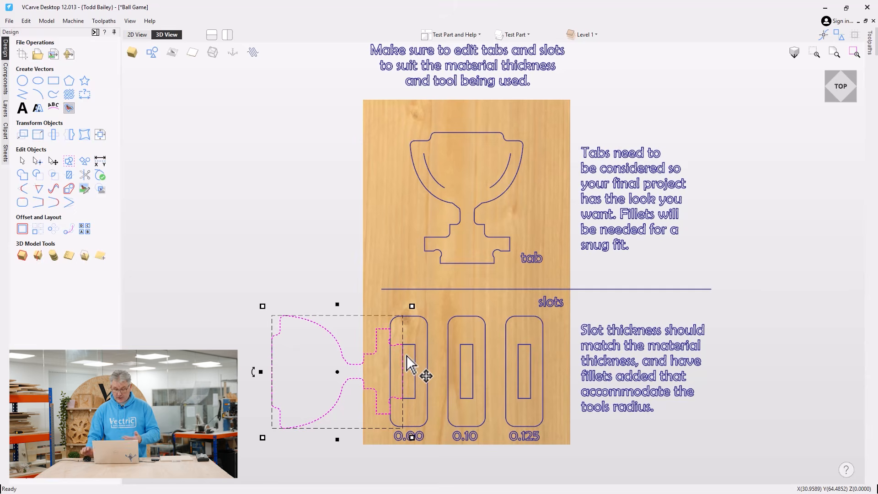
{"action": "key", "text": "Delete"}
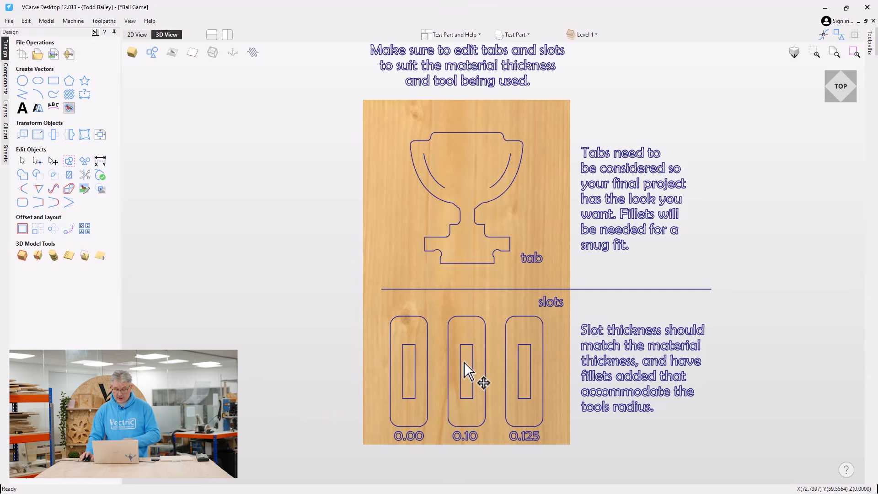
- Add 3.25 mm radius T-bone fillets to all four corners of the 0.00 slot in the 2D view
{"action": "scroll", "coordinate": [493, 404], "scroll_direction": "up", "scroll_amount": 2}
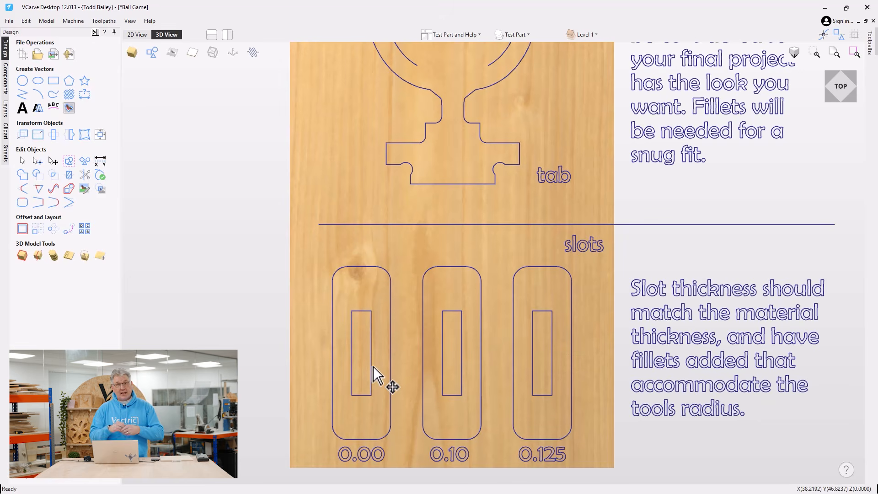
{"action": "left_click", "coordinate": [352, 321]}
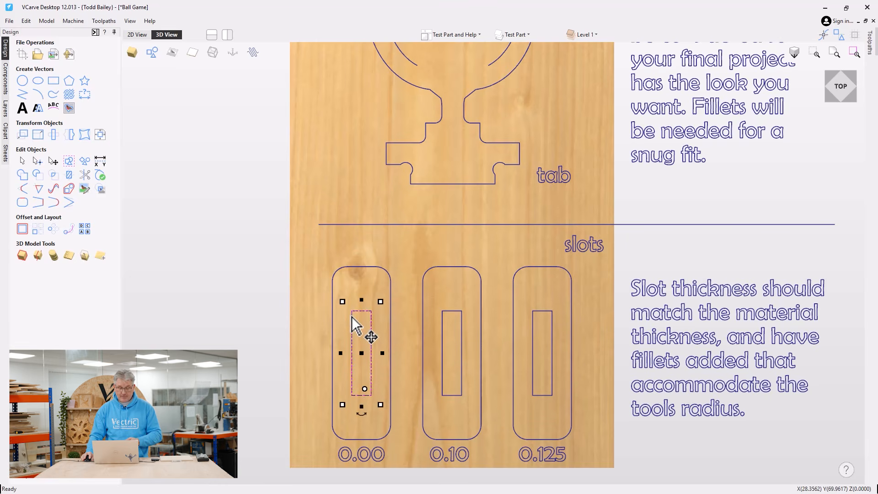
{"action": "left_click", "coordinate": [22, 189]}
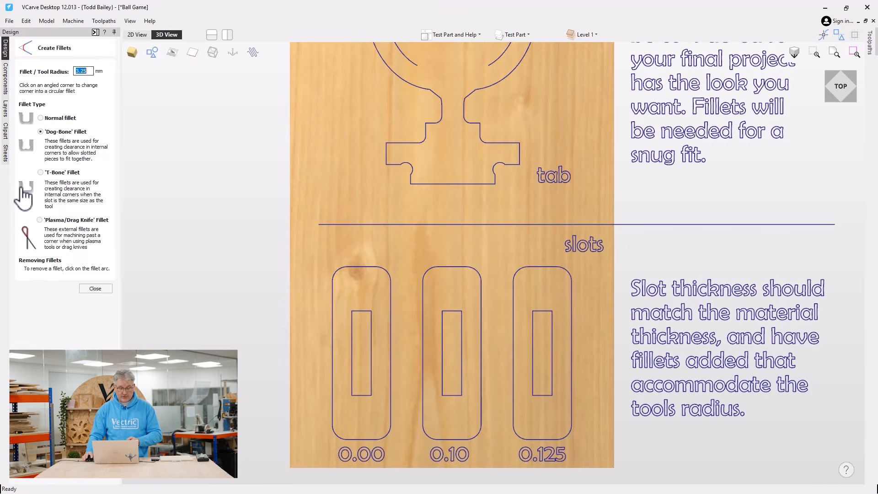
{"action": "left_click", "coordinate": [137, 35]}
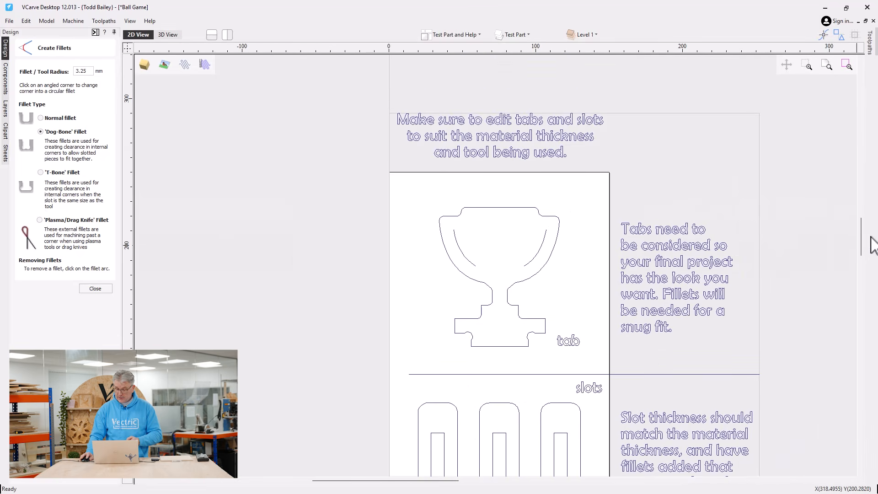
{"action": "mouse_move", "coordinate": [862, 244]}
{"action": "left_mouse_down"}
{"action": "mouse_move", "coordinate": [863, 275]}
{"action": "mouse_move", "coordinate": [794, 265]}
{"action": "left_mouse_up"}
{"action": "scroll", "coordinate": [552, 274], "scroll_direction": "up", "scroll_amount": 4}
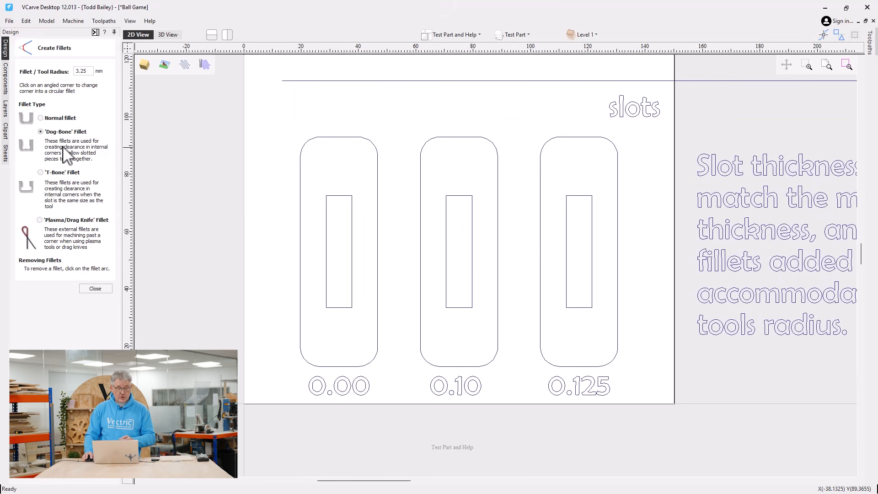
{"action": "left_click", "coordinate": [40, 172]}
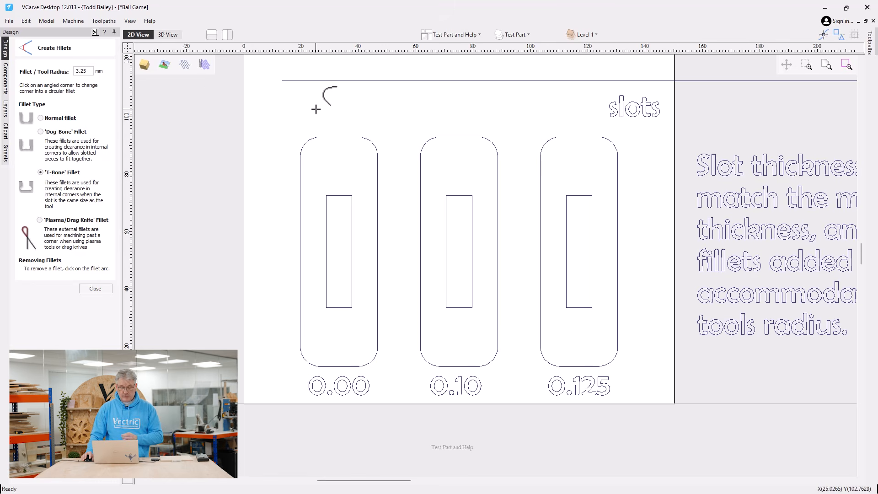
{"action": "left_click", "coordinate": [328, 195]}
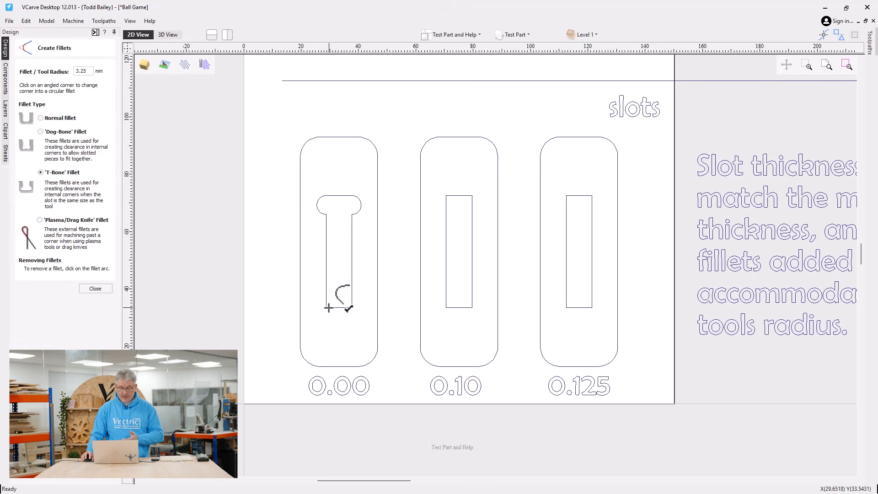
{"action": "left_click", "coordinate": [326, 308]}
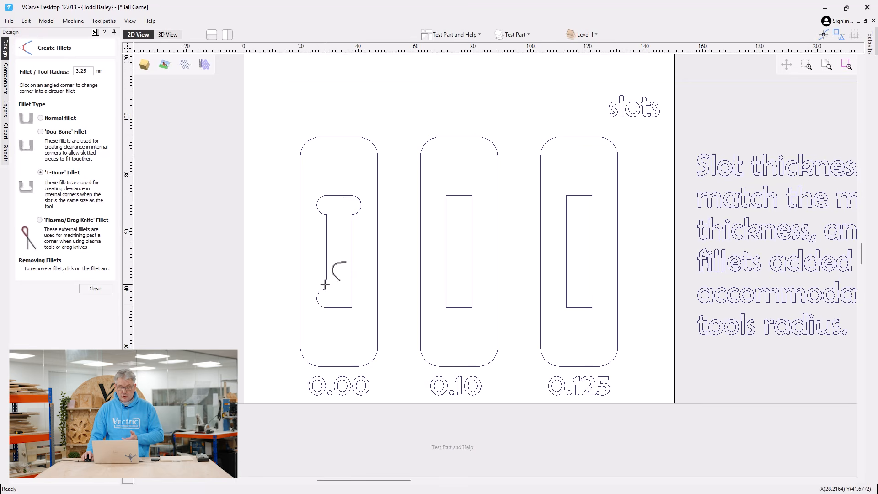
{"action": "left_click", "coordinate": [354, 307]}
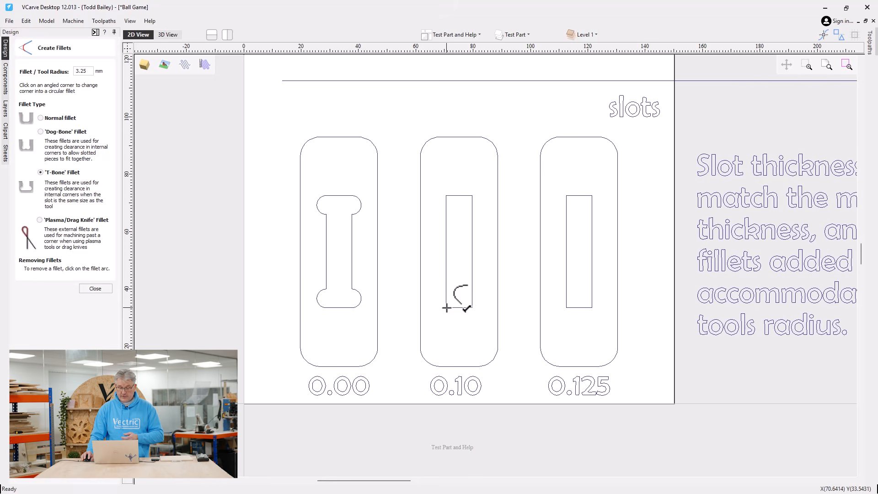
- Add 3.25 mm radius T-bone fillets to all four corners of both the 0.10 and 0.125 slots
{"action": "left_click", "coordinate": [446, 307]}
{"action": "left_click", "coordinate": [471, 307]}
{"action": "left_click", "coordinate": [472, 196]}
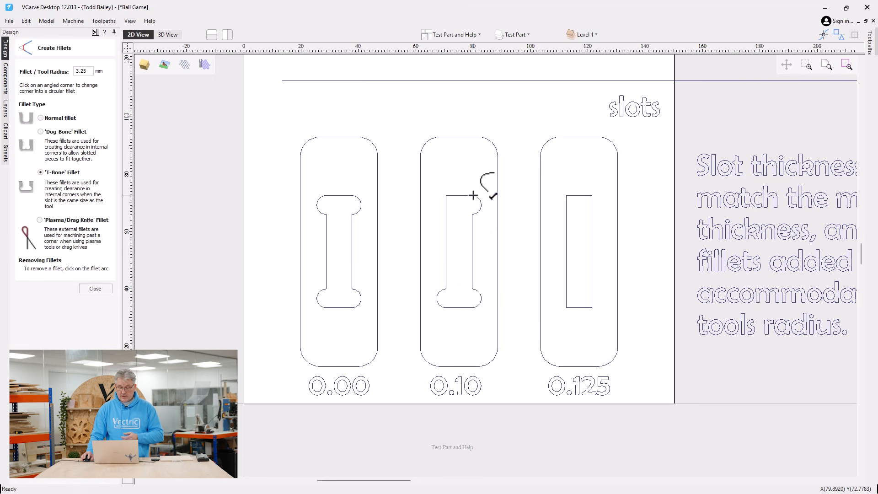
{"action": "left_click", "coordinate": [447, 195]}
{"action": "left_click", "coordinate": [567, 196]}
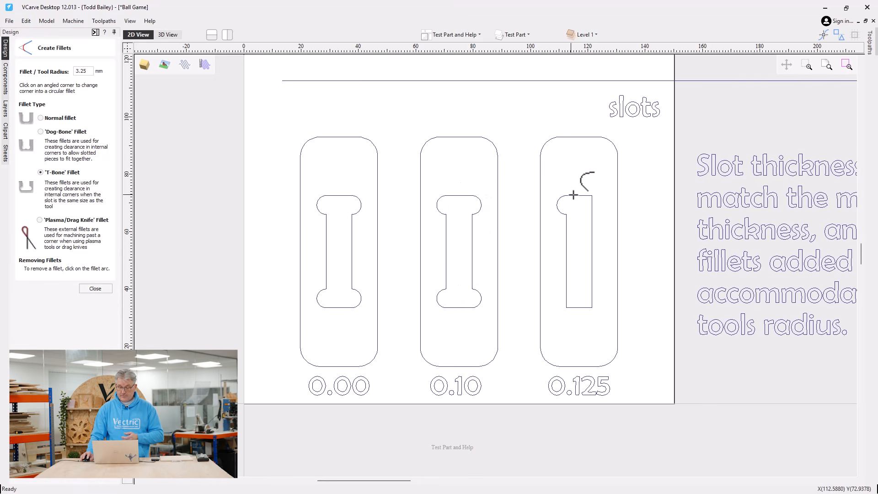
{"action": "left_click", "coordinate": [592, 196]}
{"action": "left_click", "coordinate": [592, 308]}
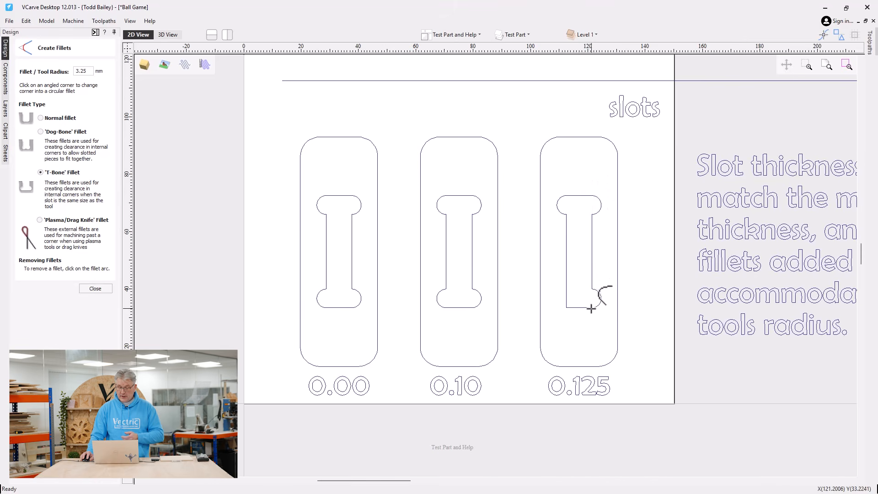
{"action": "left_click", "coordinate": [568, 309]}
{"action": "left_click", "coordinate": [96, 288]}
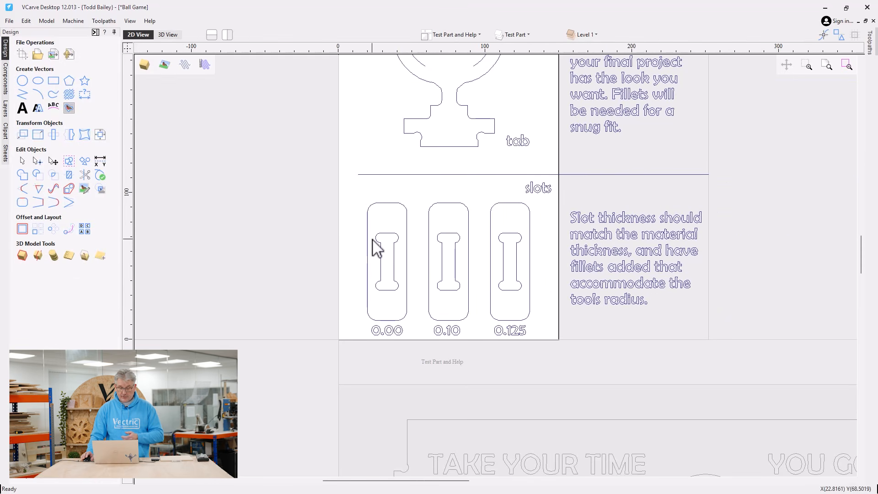
- Look over the filleted tab and slots together with the notes of the test part in the 3D view
{"action": "left_click", "coordinate": [167, 35]}
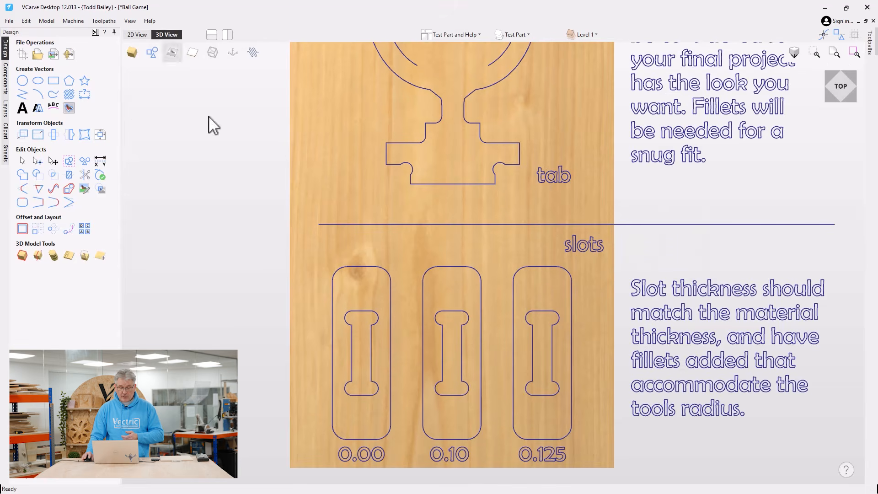
{"action": "scroll", "coordinate": [467, 377], "scroll_direction": "down", "scroll_amount": 1}
{"action": "scroll", "coordinate": [495, 406], "scroll_direction": "up", "scroll_amount": 1}
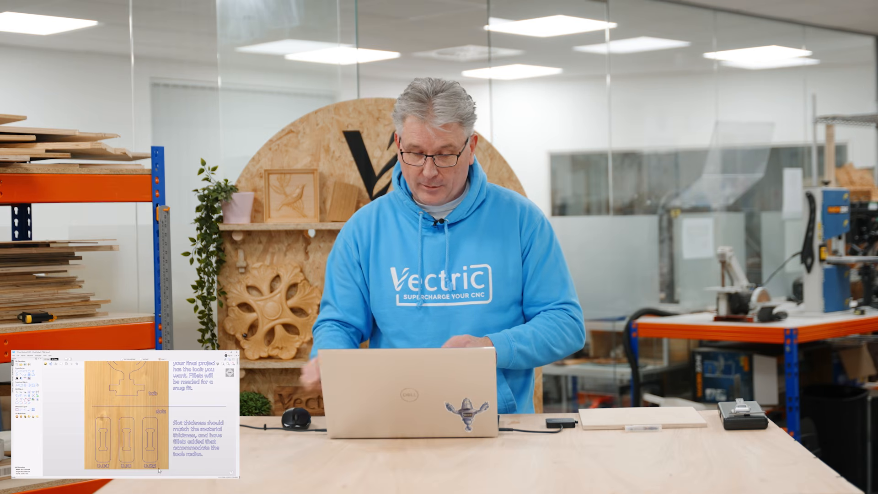
{"action": "scroll", "coordinate": [159, 470], "scroll_direction": "down", "scroll_amount": 1}
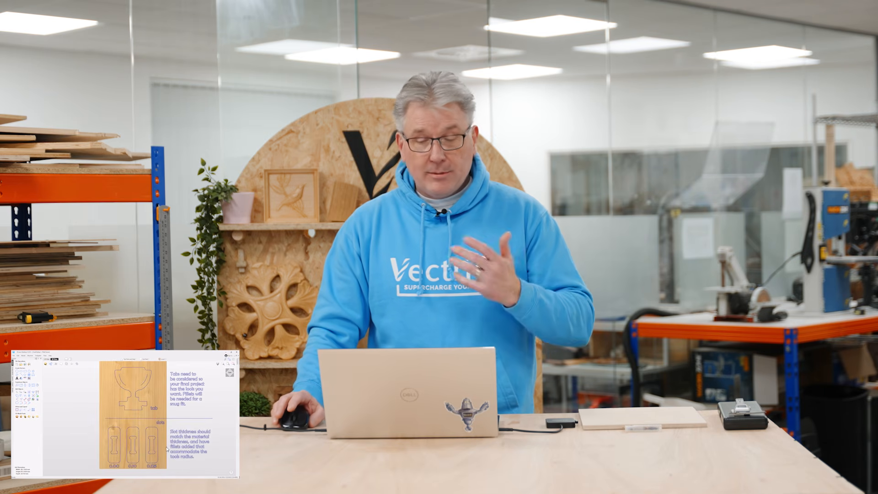
{"action": "scroll", "coordinate": [155, 442], "scroll_direction": "down", "scroll_amount": 3}
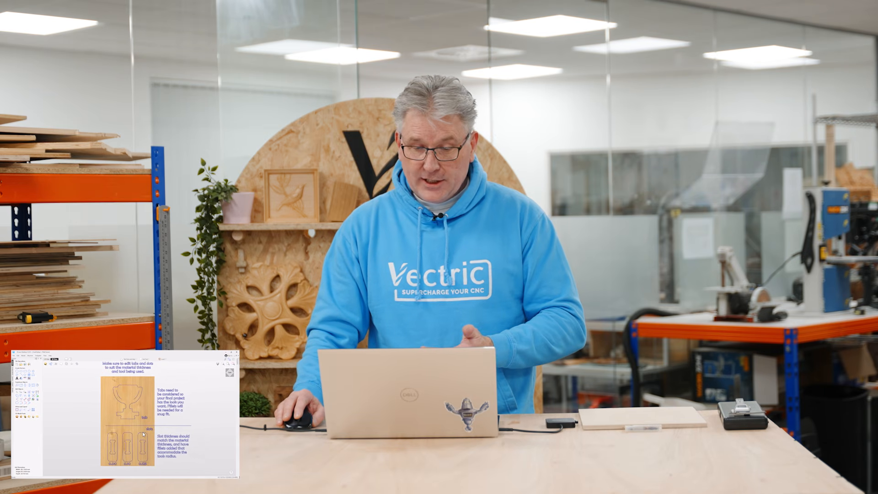
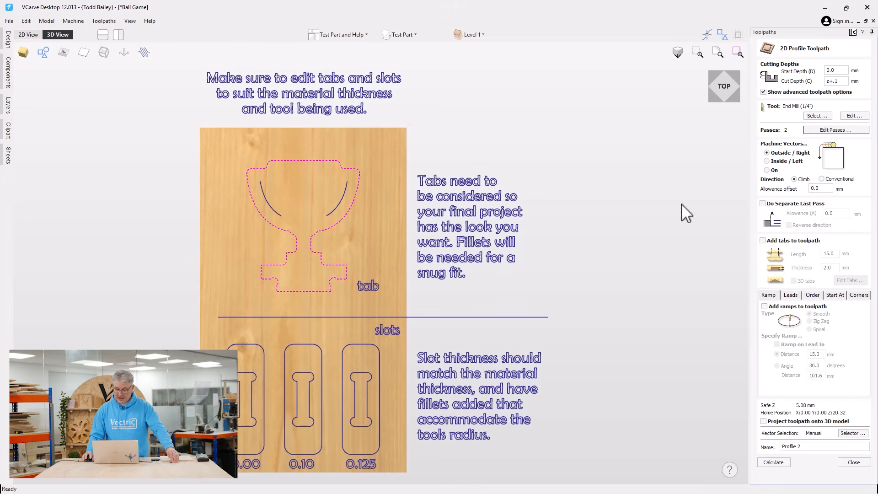
- Enable tabs on the trophy's profile toolpath and place one on the cup's top edge and one on the base tab's bottom edge
{"action": "left_click", "coordinate": [28, 35]}
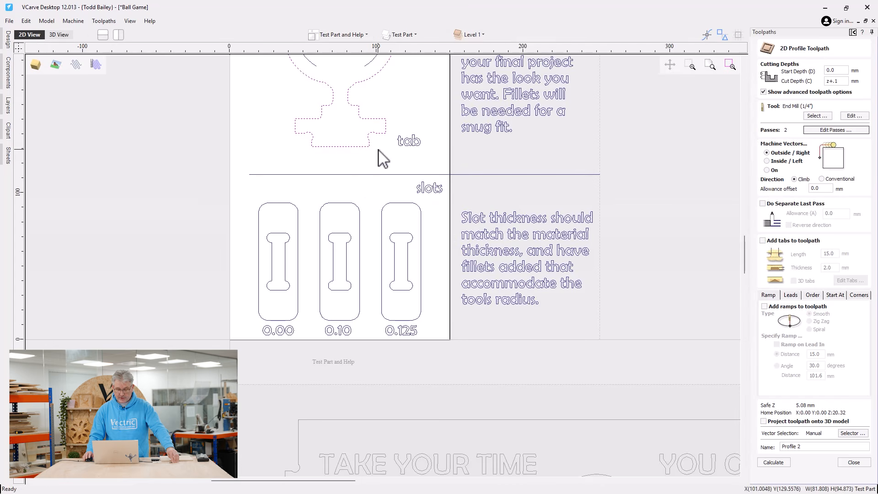
{"action": "scroll", "coordinate": [382, 157], "scroll_direction": "down", "scroll_amount": 2}
{"action": "scroll", "coordinate": [378, 222], "scroll_direction": "up", "scroll_amount": 4}
{"action": "left_click", "coordinate": [378, 196]}
{"action": "scroll", "coordinate": [378, 195], "scroll_direction": "up", "scroll_amount": 2}
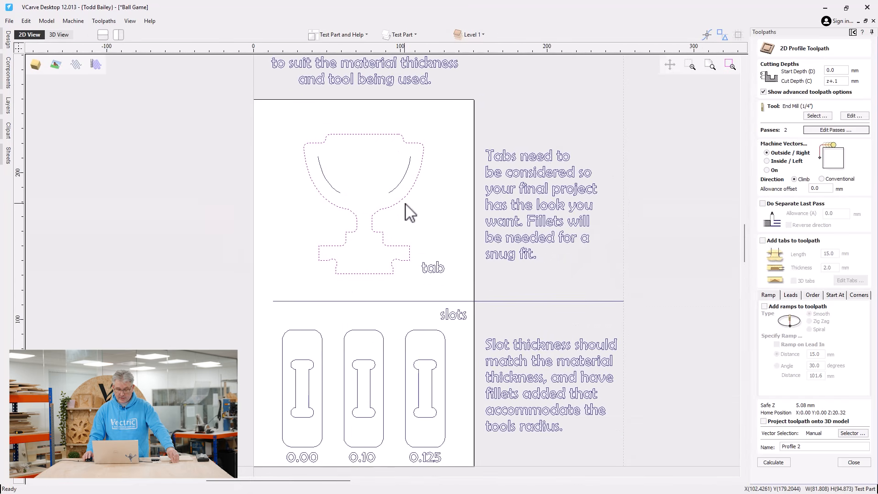
{"action": "left_click", "coordinate": [763, 240]}
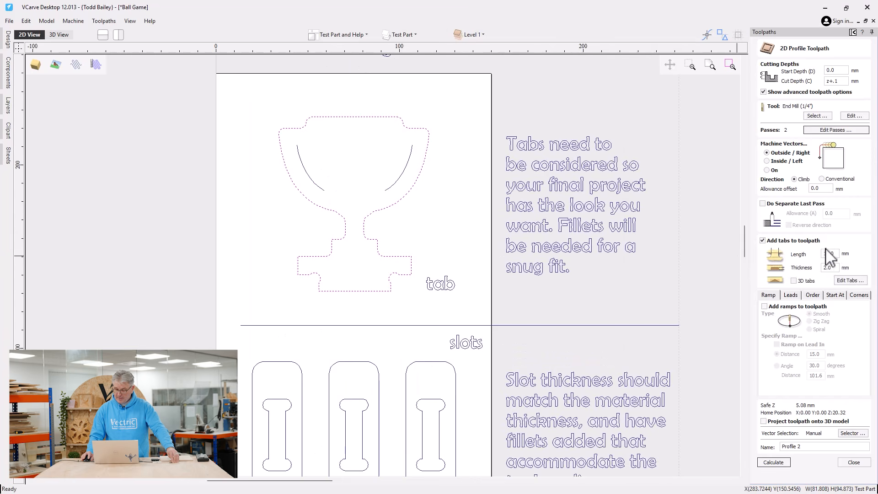
{"action": "left_click", "coordinate": [849, 280]}
{"action": "left_click", "coordinate": [353, 116]}
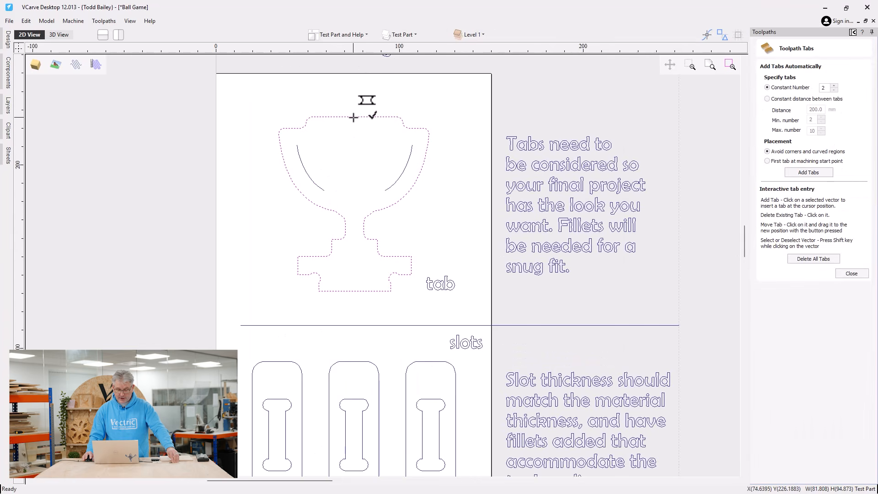
{"action": "left_click", "coordinate": [358, 292]}
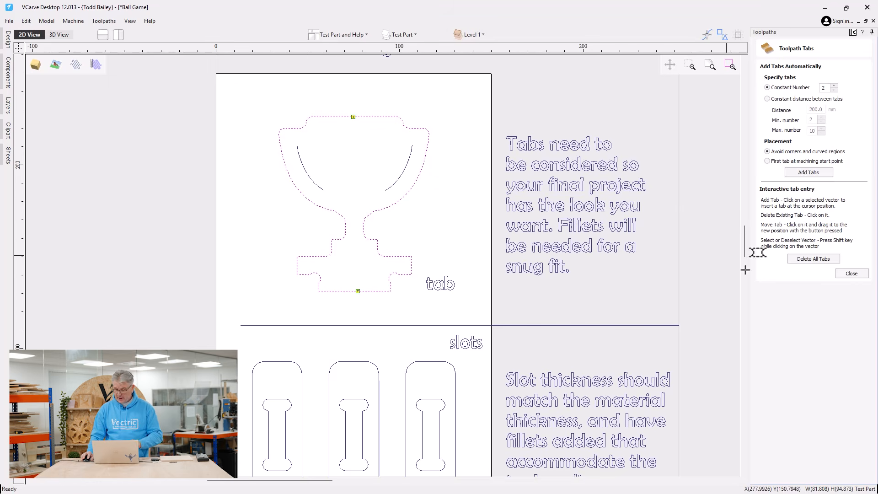
{"action": "left_click", "coordinate": [851, 274]}
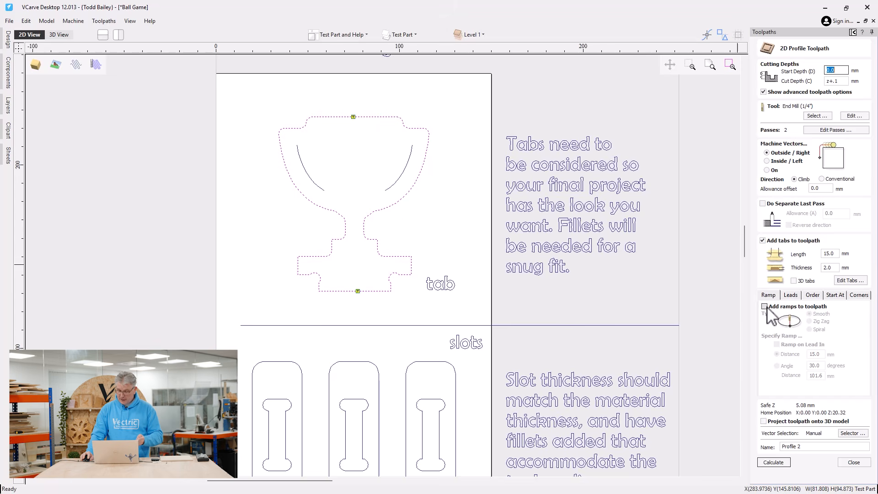
- Add smooth ramps and straight-line leads with a lead-out to the trophy's profile toolpath
{"action": "left_click", "coordinate": [767, 308]}
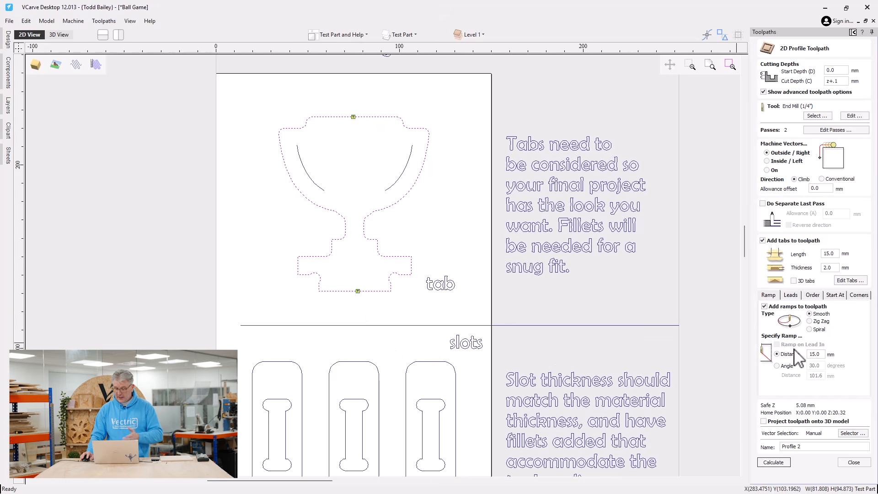
{"action": "left_click", "coordinate": [791, 296]}
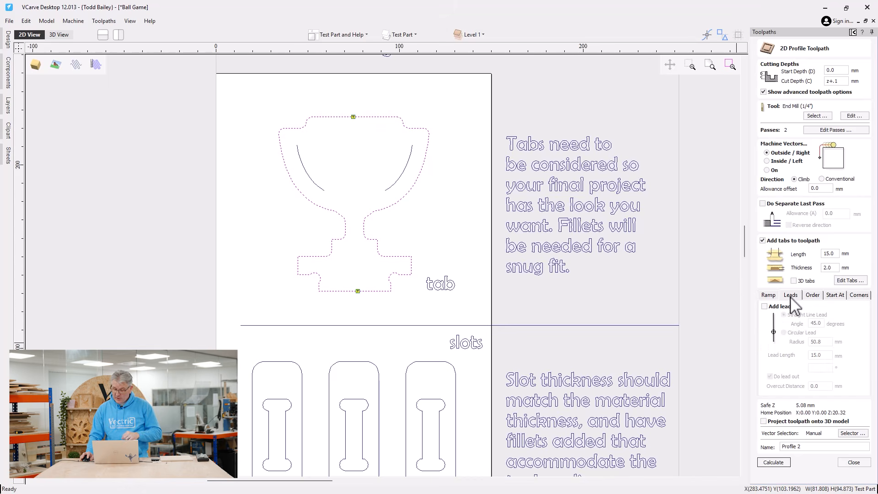
{"action": "left_click", "coordinate": [764, 305]}
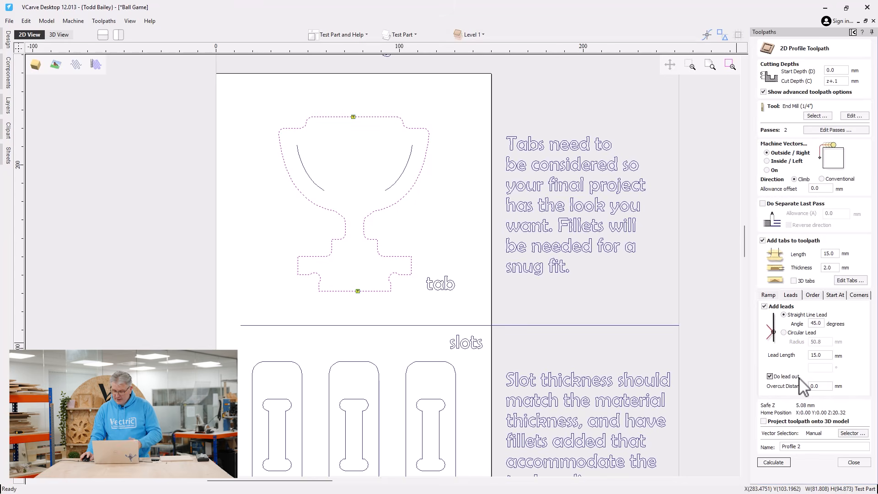
- Name the profile toolpath "Cutout - 1" and calculate it, accepting the cut through the material
{"action": "left_click", "coordinate": [797, 446]}
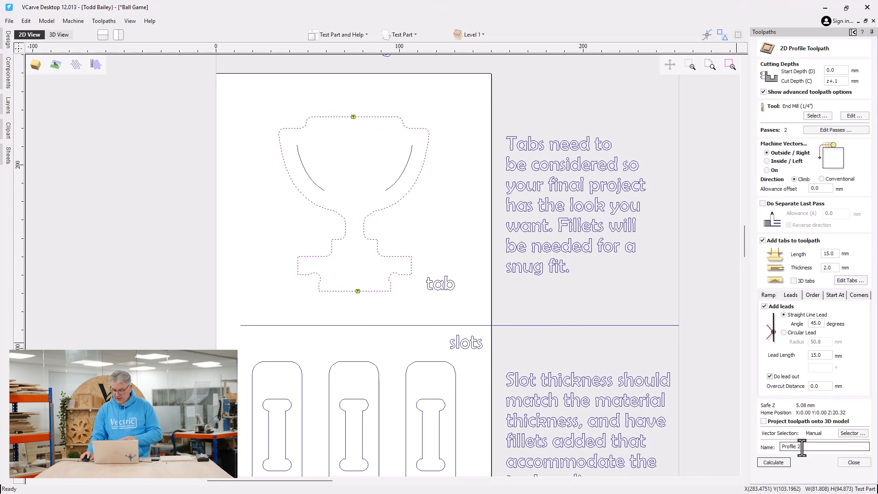
{"action": "left_click_drag", "start_coordinate": [802, 447], "coordinate": [762, 448]}
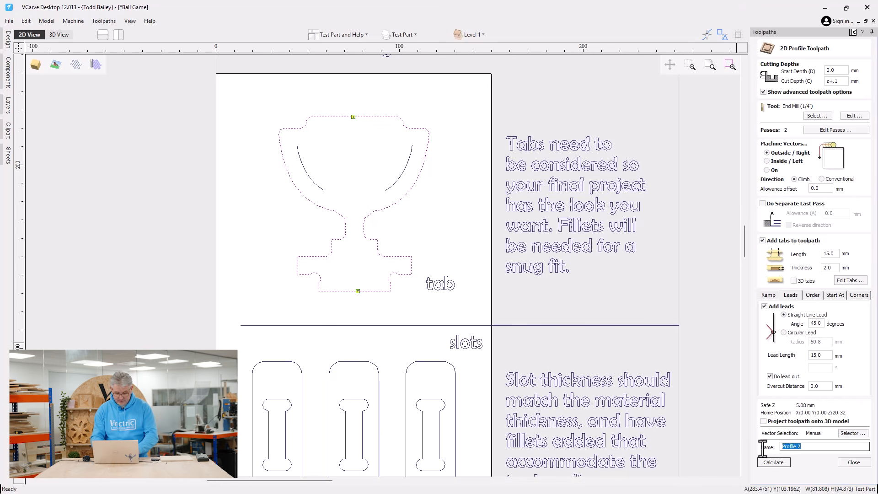
{"action": "type", "text": "Cutout"}
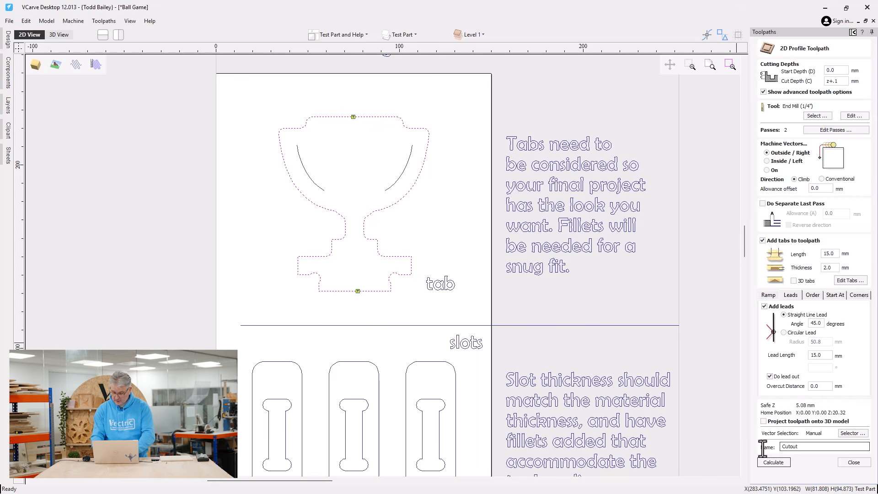
{"action": "type", "text": " - 1"}
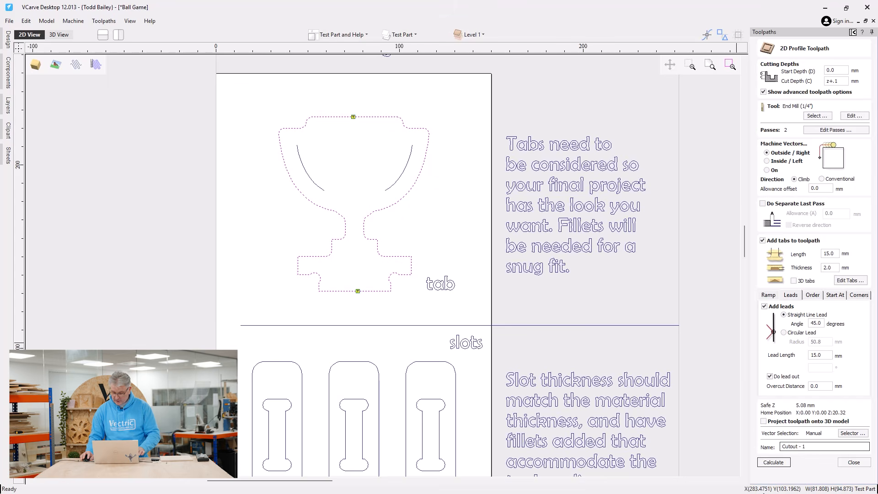
{"action": "left_click", "coordinate": [773, 462]}
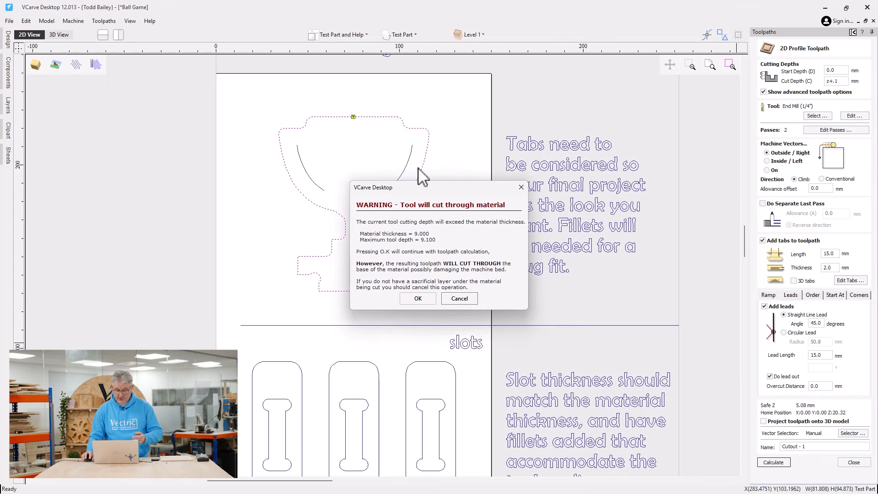
{"action": "left_click", "coordinate": [426, 300]}
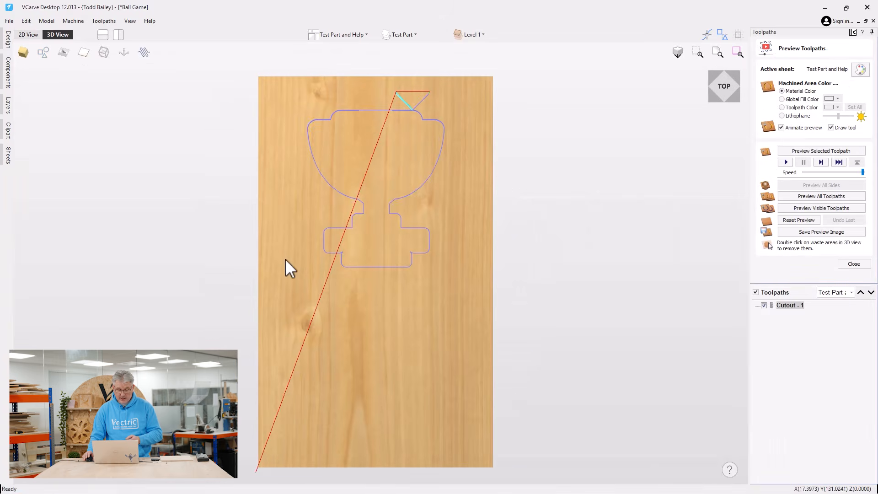
- Inspect the trophy's calculated toolpath in 3D, preview the visible toolpath's cut in the board, and close the preview
{"action": "left_click_drag", "start_coordinate": [429, 385], "coordinate": [389, 223]}
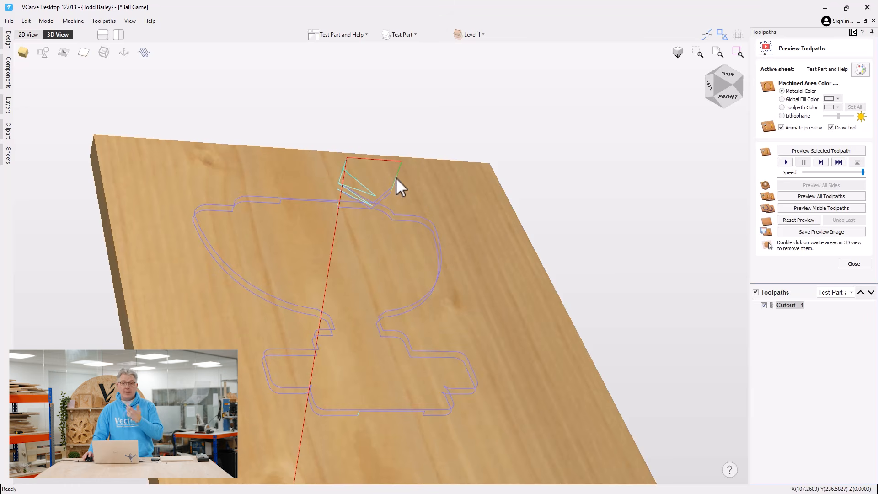
{"action": "mouse_move", "coordinate": [366, 209]}
{"action": "middle_mouse_down"}
{"action": "mouse_move", "coordinate": [343, 218]}
{"action": "mouse_move", "coordinate": [359, 203]}
{"action": "middle_mouse_up"}
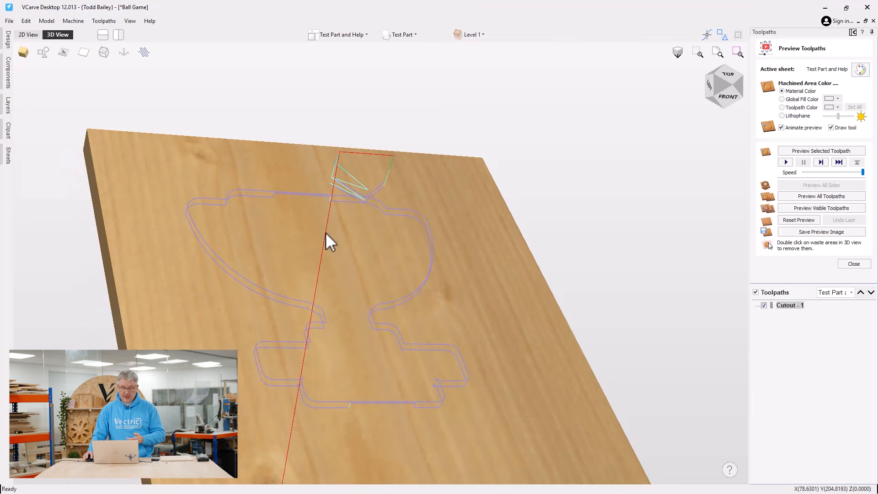
{"action": "left_click_drag", "start_coordinate": [304, 250], "coordinate": [355, 196]}
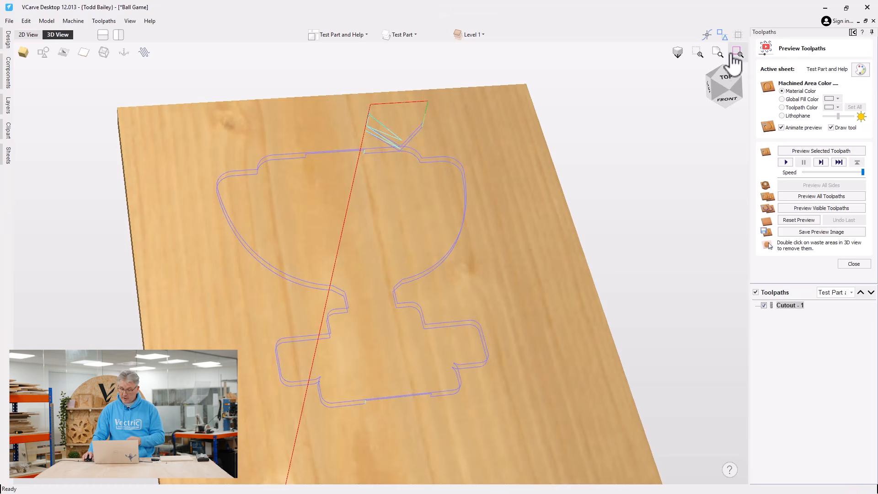
{"action": "left_click", "coordinate": [726, 82]}
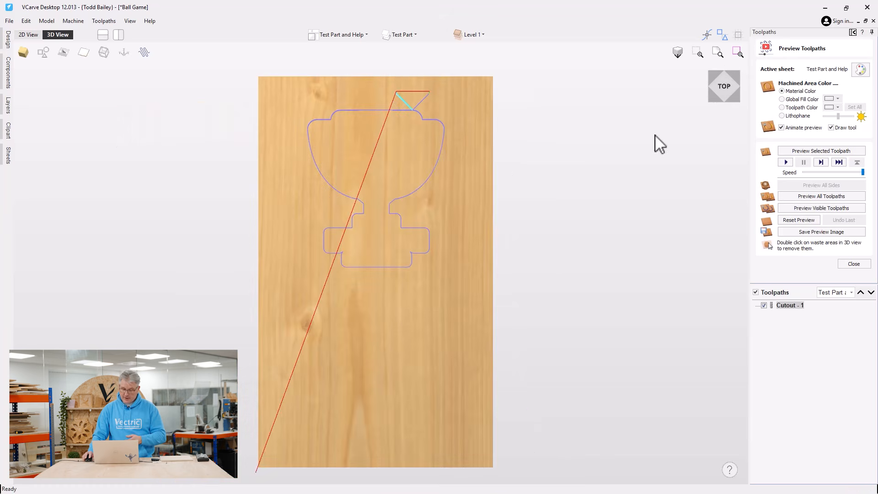
{"action": "left_click", "coordinate": [803, 211]}
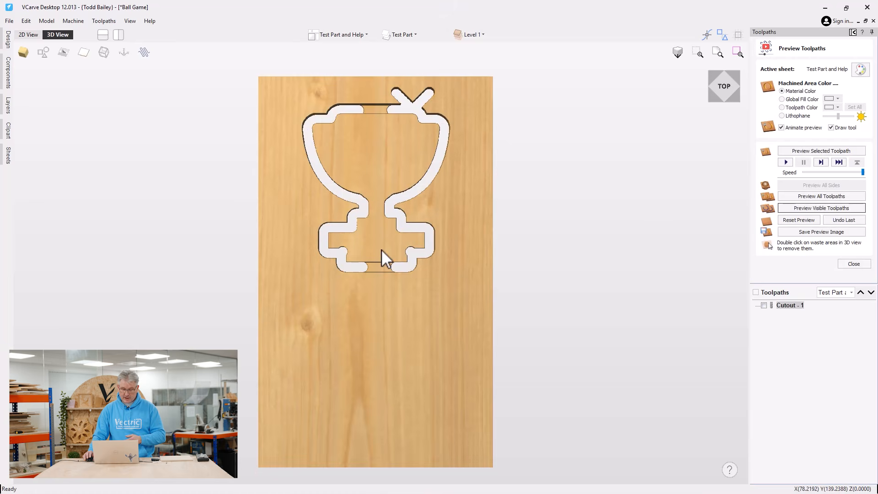
{"action": "left_click_drag", "start_coordinate": [381, 253], "coordinate": [614, 239]}
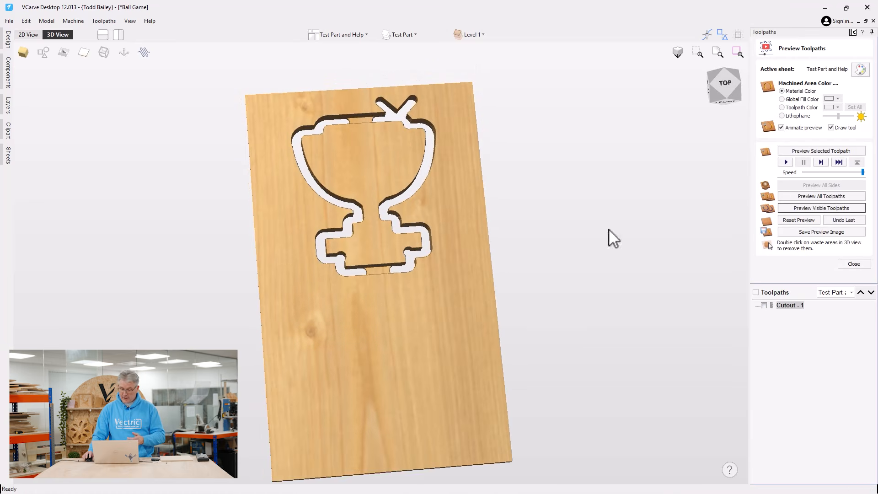
{"action": "left_click", "coordinate": [845, 264]}
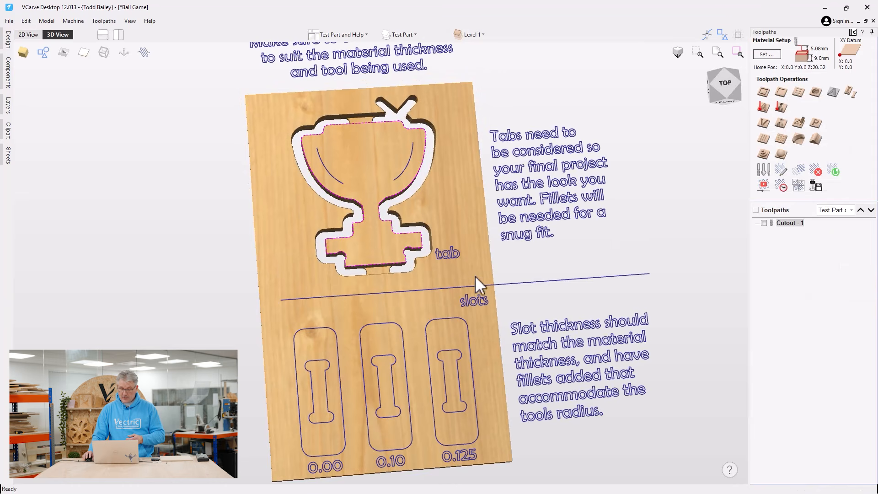
- Start a pocket toolpath on the slot above the 0.00 label and set its cut depth to z+.1
{"action": "left_click", "coordinate": [320, 155]}
{"action": "left_click", "coordinate": [406, 171]}
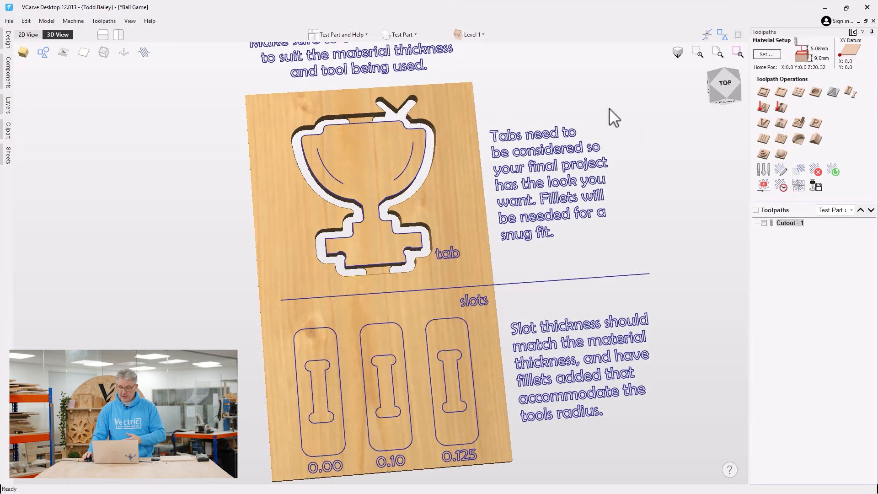
{"action": "left_click", "coordinate": [726, 87]}
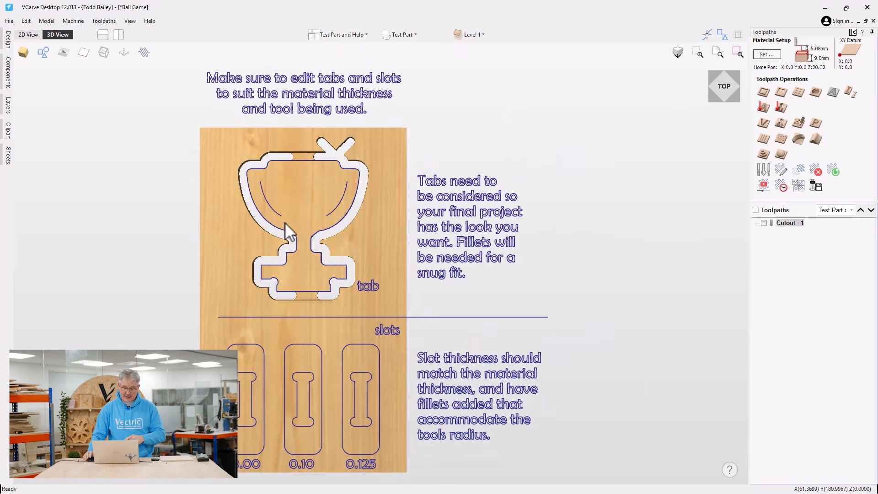
{"action": "middle_click_drag", "start_coordinate": [284, 253], "coordinate": [331, 180]}
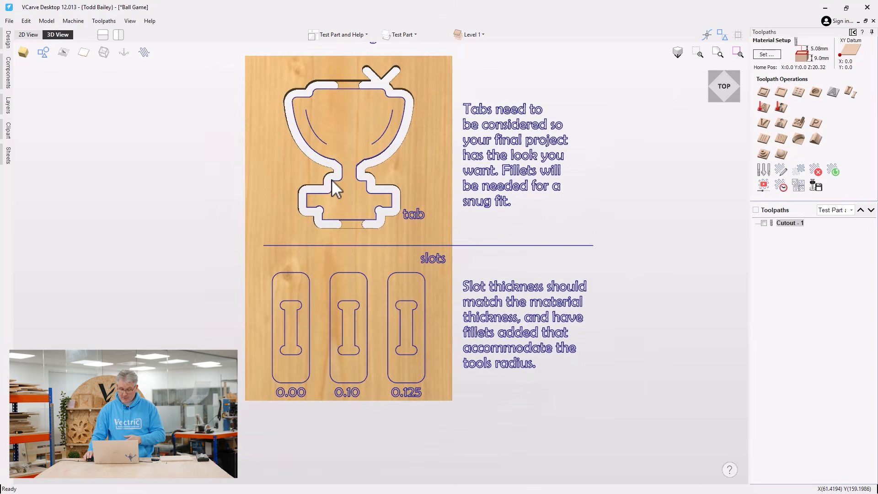
{"action": "left_click", "coordinate": [340, 275]}
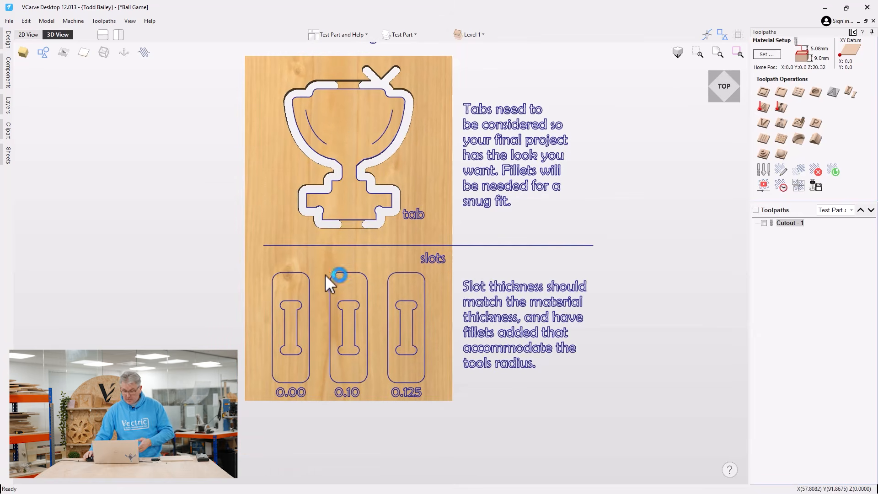
{"action": "left_click", "coordinate": [286, 326]}
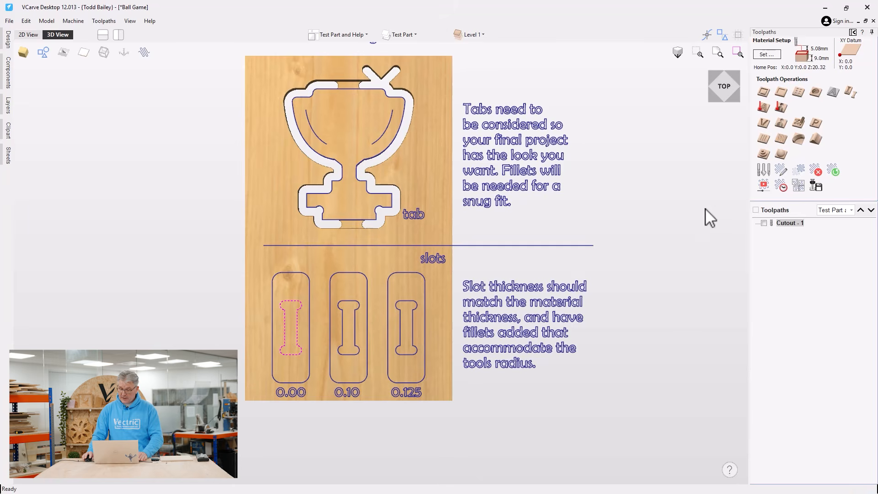
{"action": "left_click", "coordinate": [780, 93]}
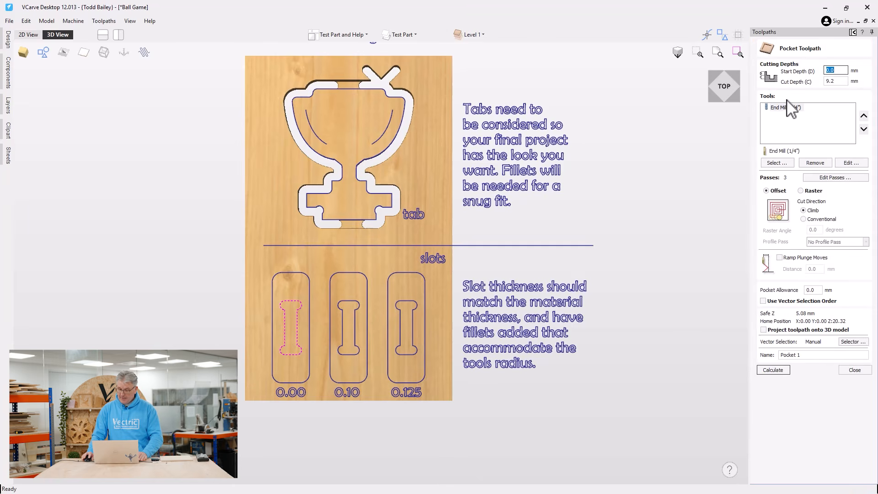
{"action": "left_click", "coordinate": [833, 81]}
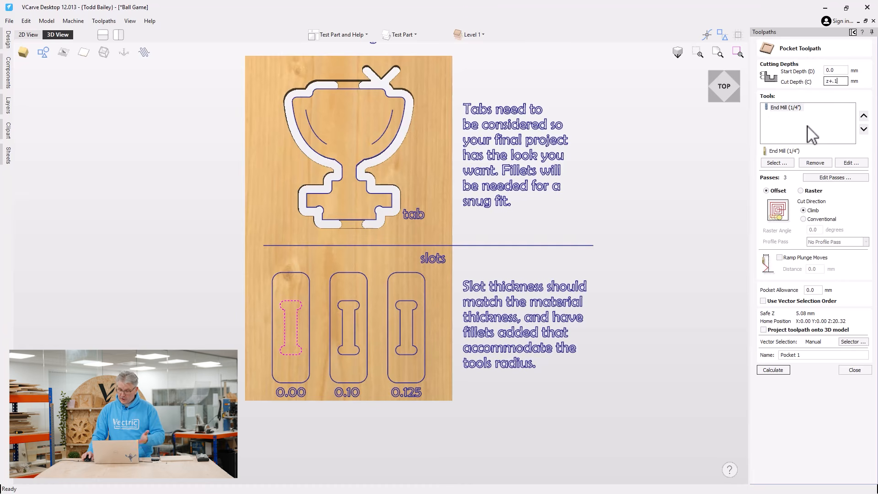
- Edit the slot pocket's passes down to two, with the first pass 6.5 mm deep
{"action": "left_click", "coordinate": [827, 178]}
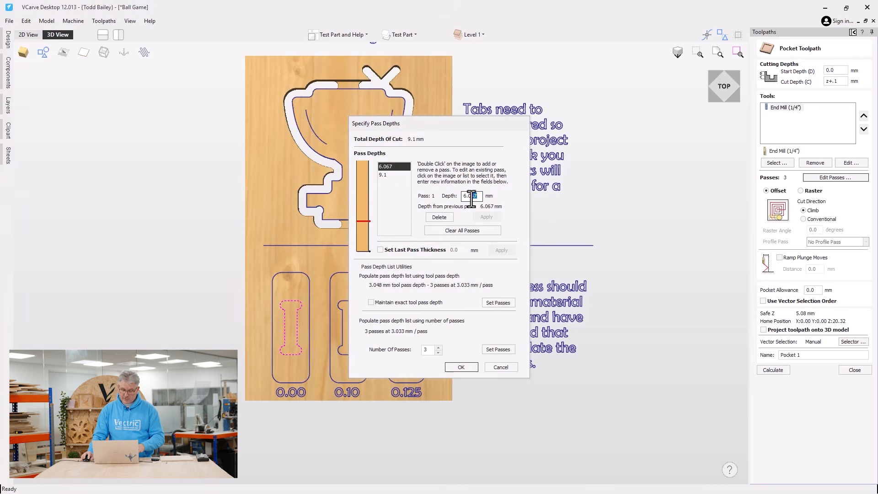
{"action": "type", "text": "5"}
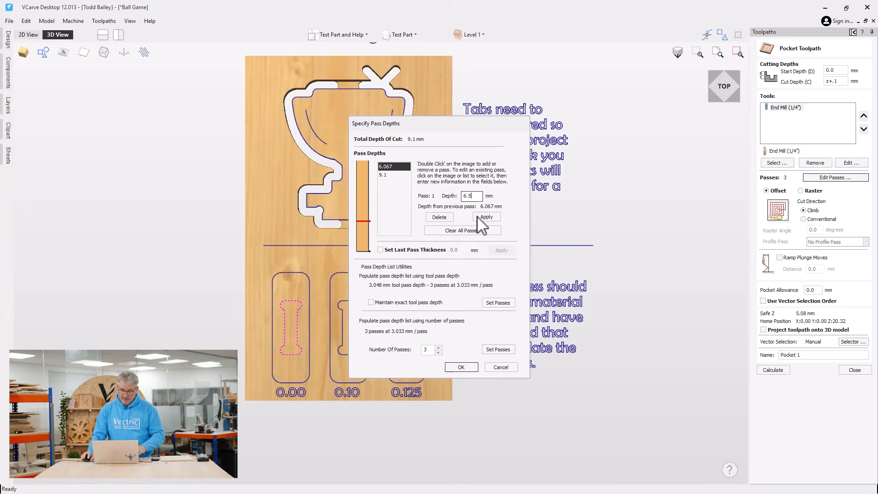
{"action": "left_click", "coordinate": [486, 217]}
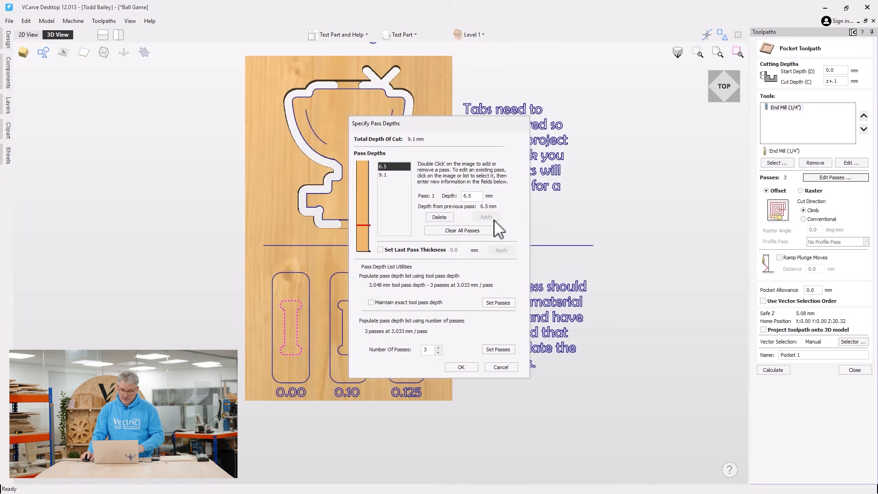
{"action": "left_click", "coordinate": [460, 367]}
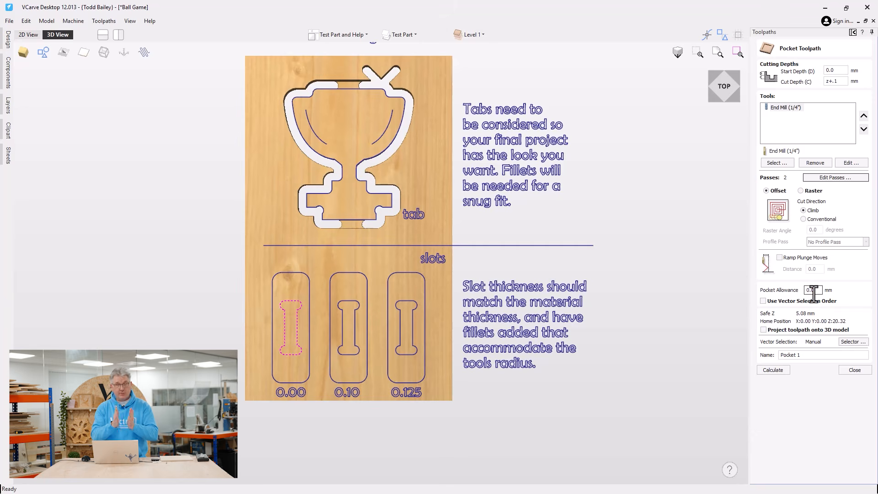
- Name the slot's pocket toolpath "Pocket 1 - 0.00" and calculate it, accepting the cut through the material
{"action": "left_click", "coordinate": [803, 355]}
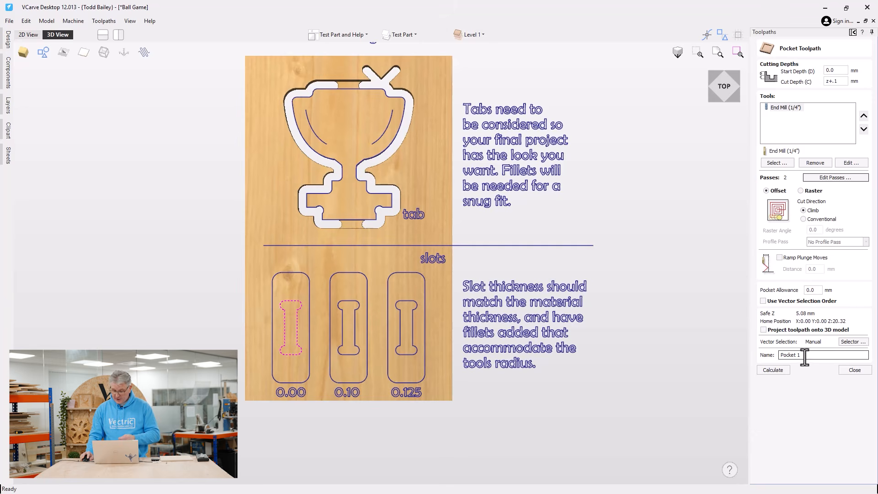
{"action": "left_click", "coordinate": [777, 371]}
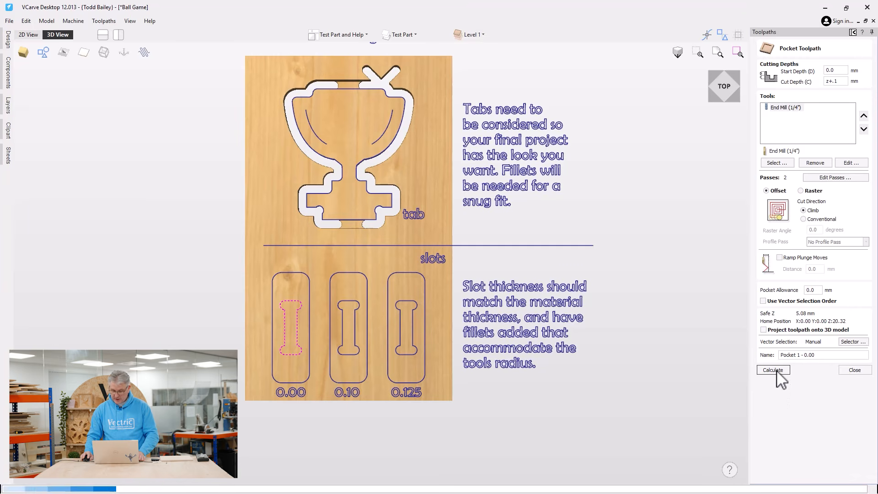
{"action": "left_click", "coordinate": [418, 299]}
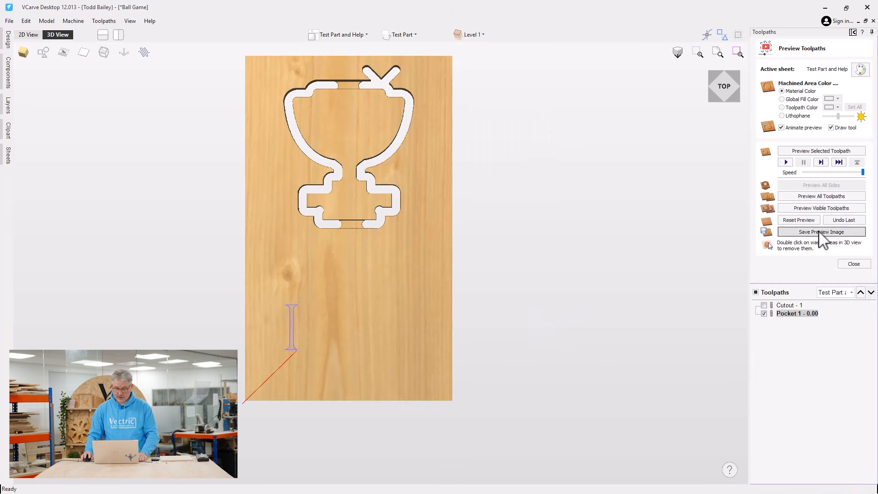
- Preview the visible 0.00 slot toolpath's cut in the board and close the preview
{"action": "left_click", "coordinate": [801, 210]}
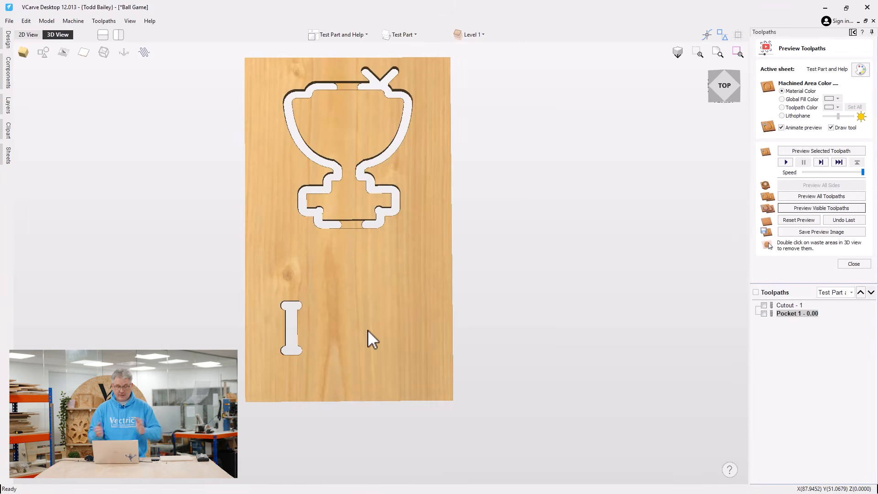
{"action": "left_click_drag", "start_coordinate": [368, 330], "coordinate": [333, 345]}
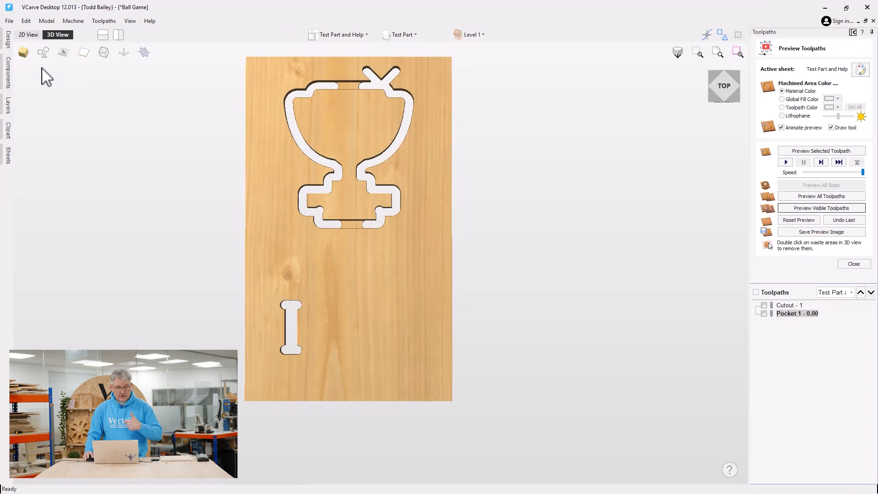
{"action": "left_click", "coordinate": [850, 264]}
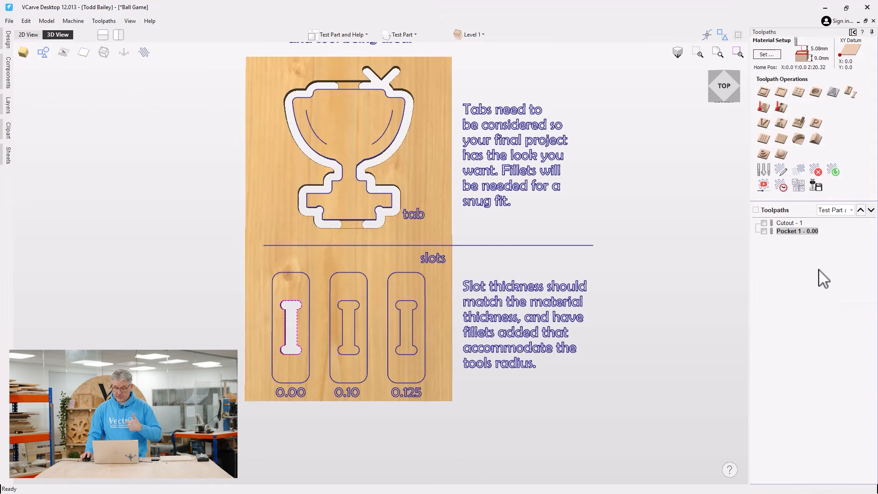
- Duplicate the "Pocket 1 - 0.00" toolpath and rename the copy "Pocket 1 - 0.10"
{"action": "right_click", "coordinate": [791, 232]}
{"action": "left_click", "coordinate": [805, 289]}
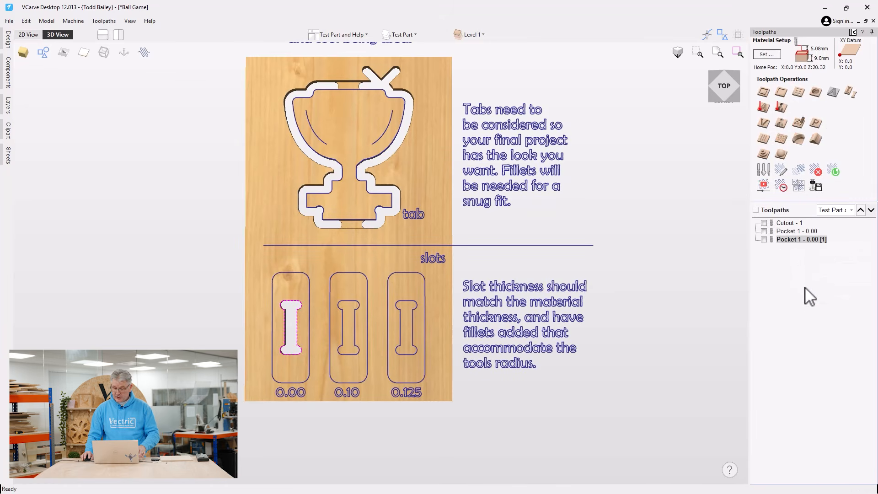
{"action": "double_click", "coordinate": [796, 239]}
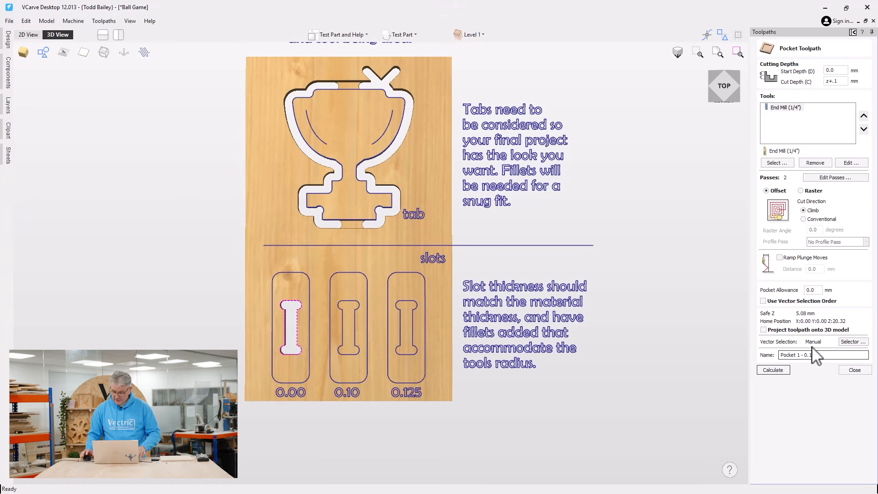
- Set the "Pocket 1 - 0.10" toolpath's pocket allowance to -0.10 mm and calculate it, accepting the cut through the material
{"action": "left_click", "coordinate": [812, 289]}
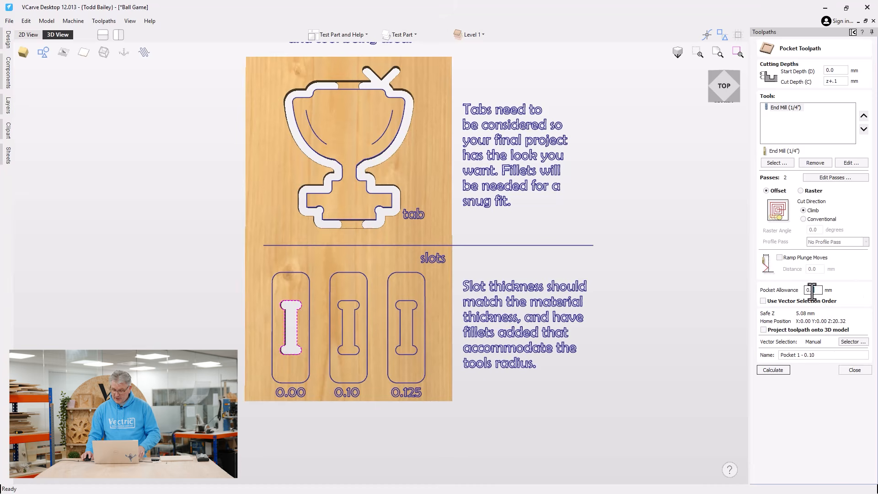
{"action": "double_click", "coordinate": [812, 290]}
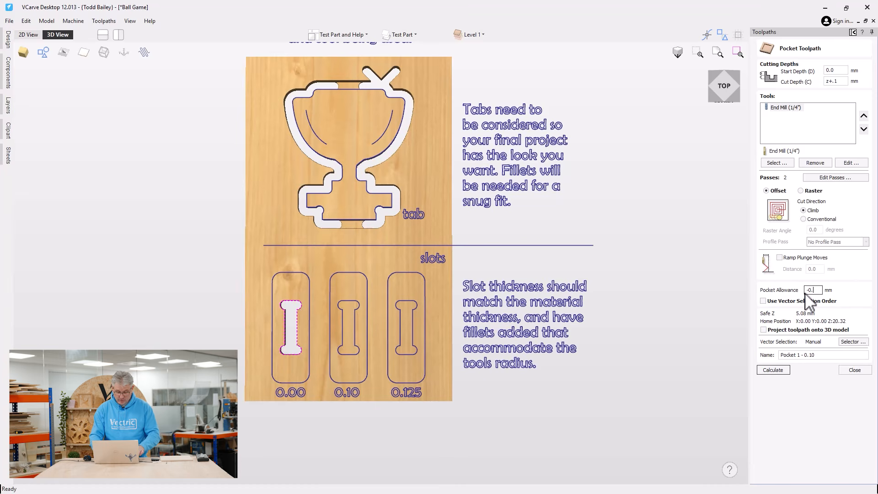
{"action": "type", "text": "-0.10"}
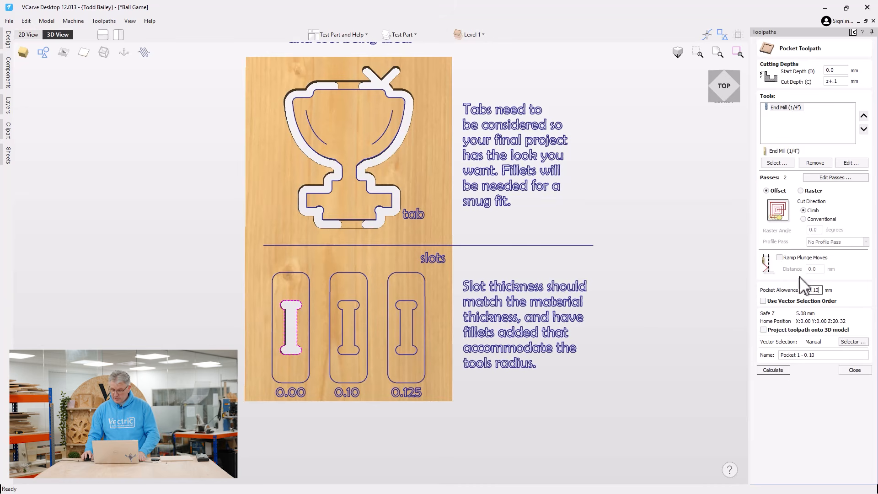
{"action": "left_click", "coordinate": [785, 371]}
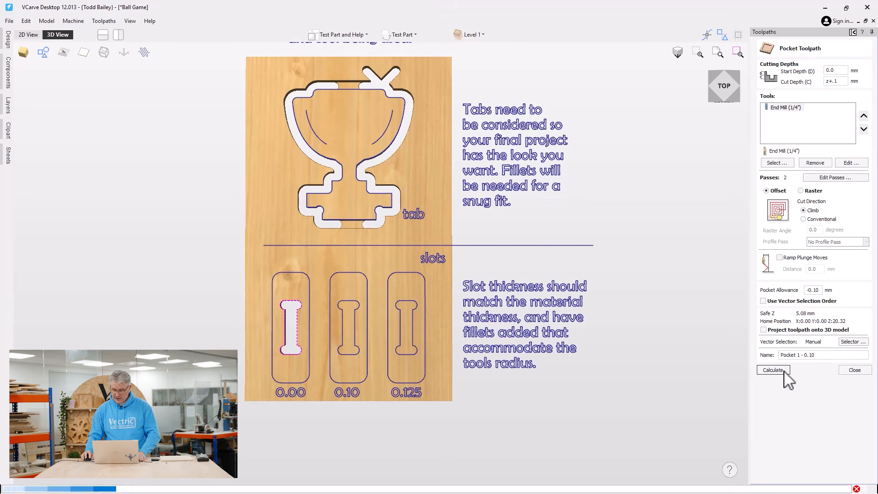
{"action": "left_click", "coordinate": [418, 299]}
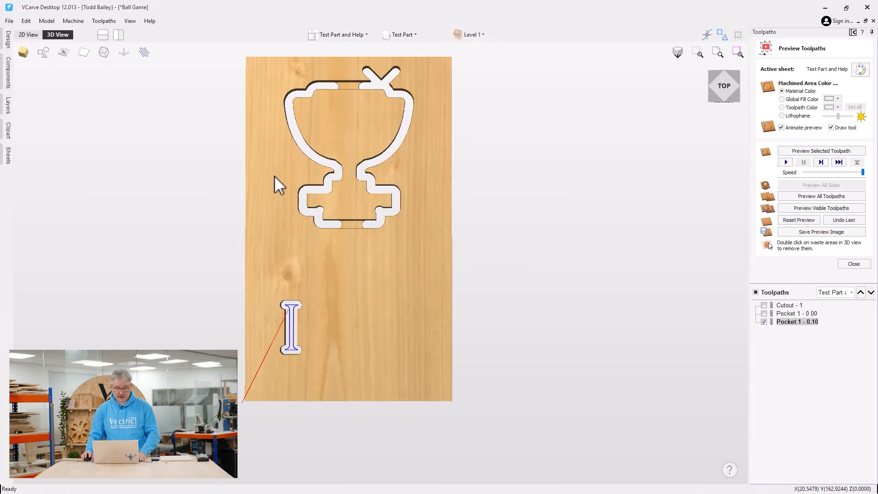
- Reassign the "Pocket 1 - 0.10" toolpath to the middle slot and recalculate it, accepting the cut through the material
{"action": "double_click", "coordinate": [784, 323]}
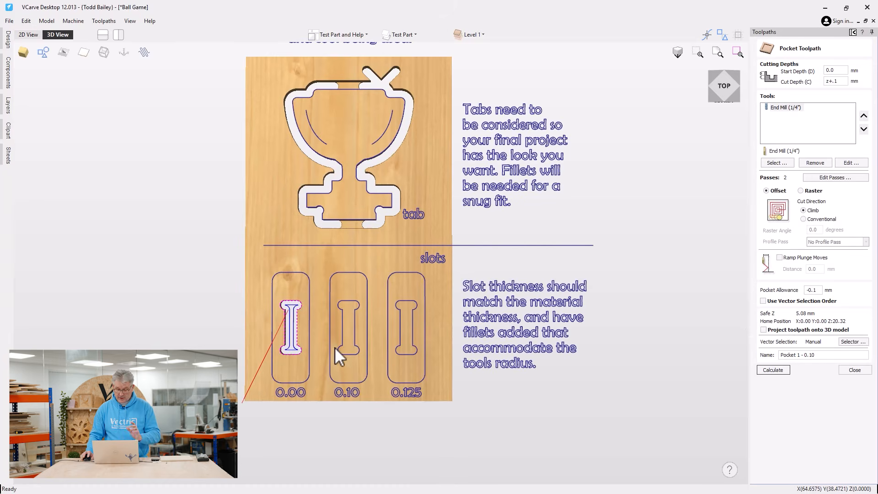
{"action": "left_click", "coordinate": [345, 354]}
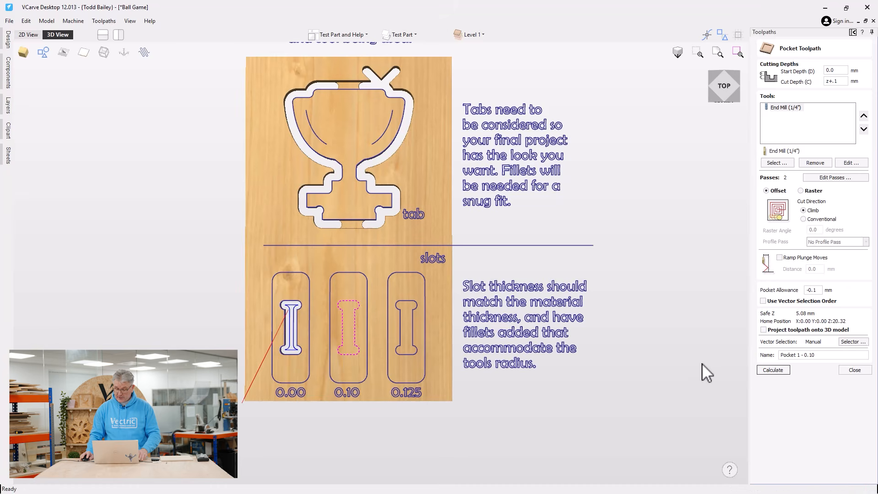
{"action": "left_click", "coordinate": [773, 369]}
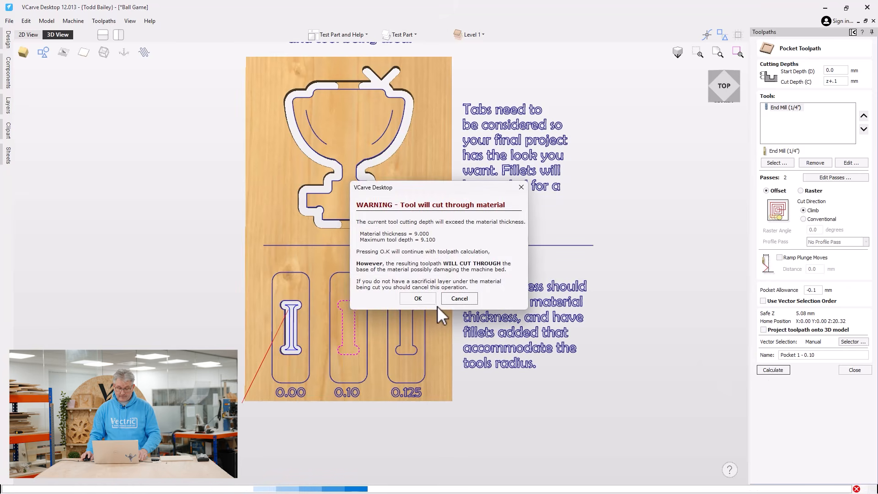
{"action": "left_click", "coordinate": [413, 298]}
- Preview the visible 0.10 slot toolpath's cut in the board and inspect it beside the 0.00 slot
{"action": "left_click_drag", "start_coordinate": [502, 350], "coordinate": [397, 302]}
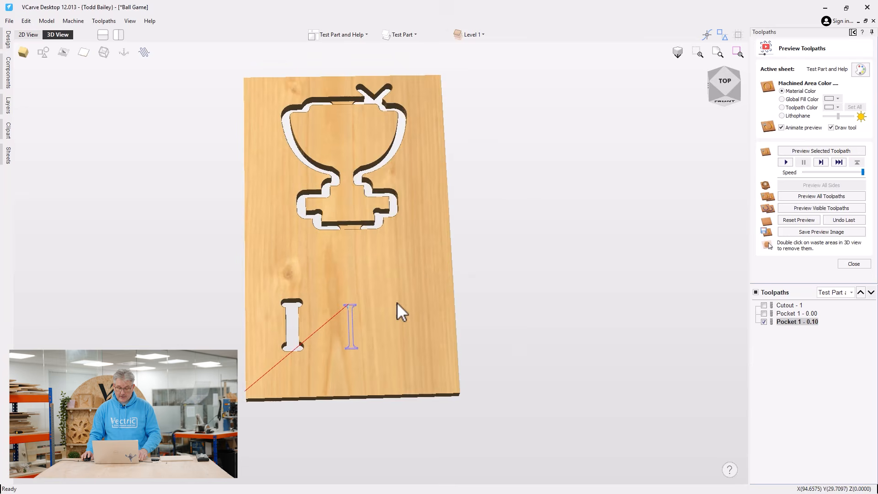
{"action": "left_click", "coordinate": [805, 208]}
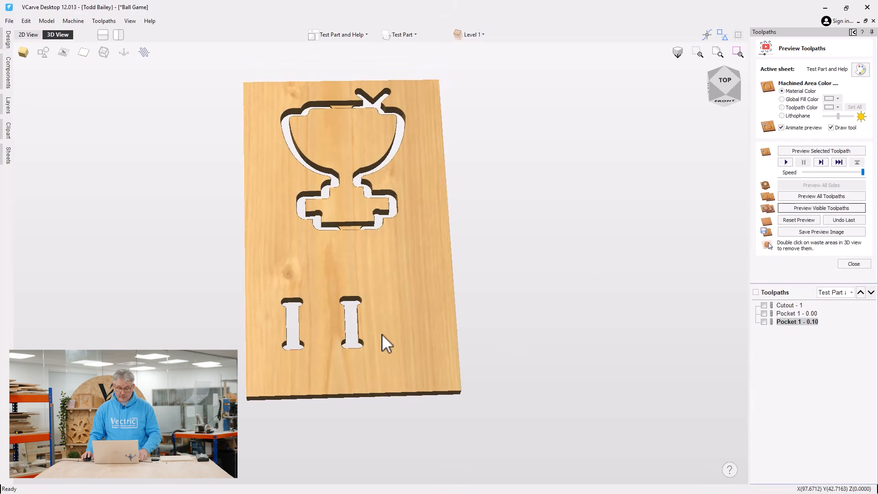
{"action": "scroll", "coordinate": [378, 369], "scroll_direction": "up", "scroll_amount": 5}
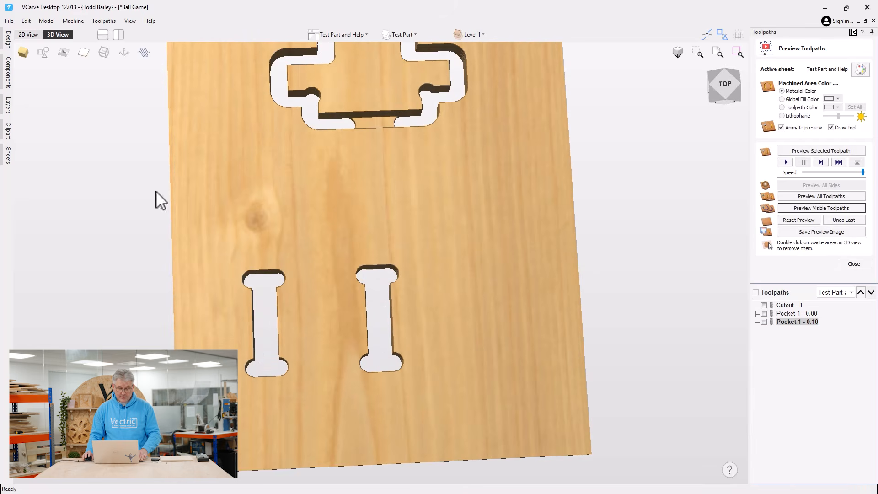
- Examine the 0.00 and 0.10 pocket toolpaths in 2D, comparing each cut area's edge with its slot outline
{"action": "left_click", "coordinate": [28, 34]}
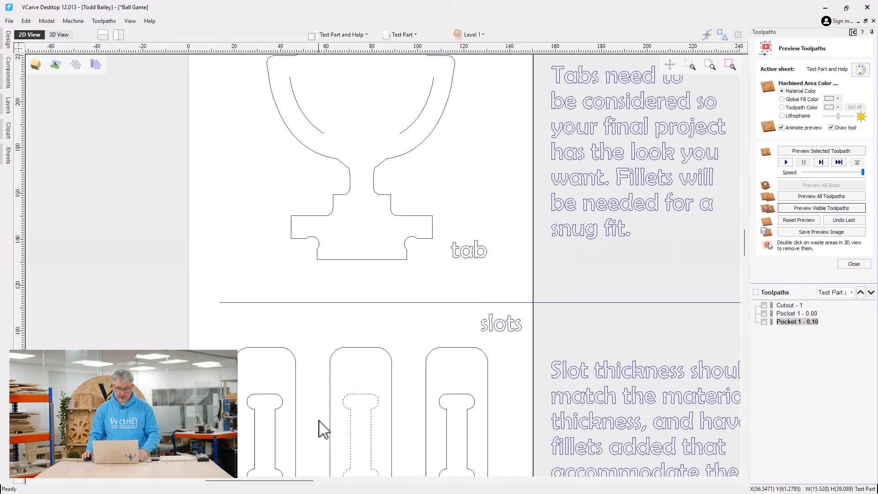
{"action": "mouse_move", "coordinate": [323, 429]}
{"action": "middle_mouse_down"}
{"action": "mouse_move", "coordinate": [327, 402]}
{"action": "mouse_move", "coordinate": [417, 276]}
{"action": "middle_mouse_up"}
{"action": "scroll", "coordinate": [412, 297], "scroll_direction": "up", "scroll_amount": 4}
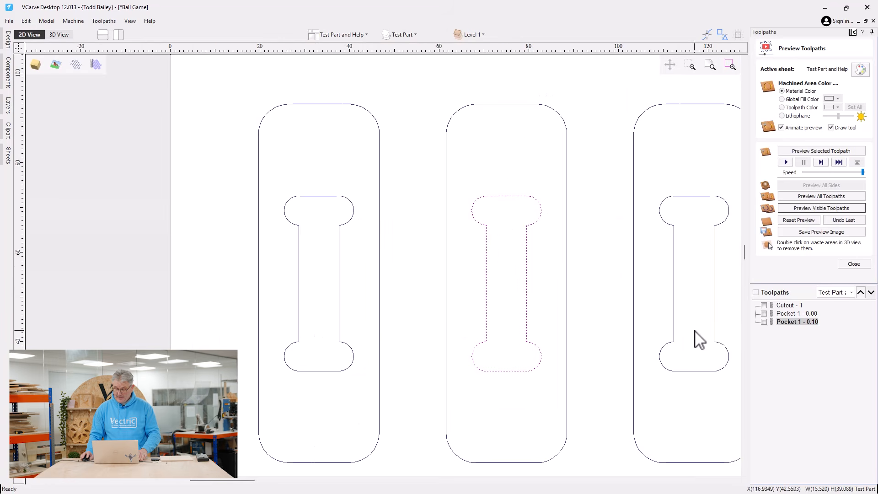
{"action": "left_click", "coordinate": [763, 313]}
{"action": "left_click", "coordinate": [764, 321]}
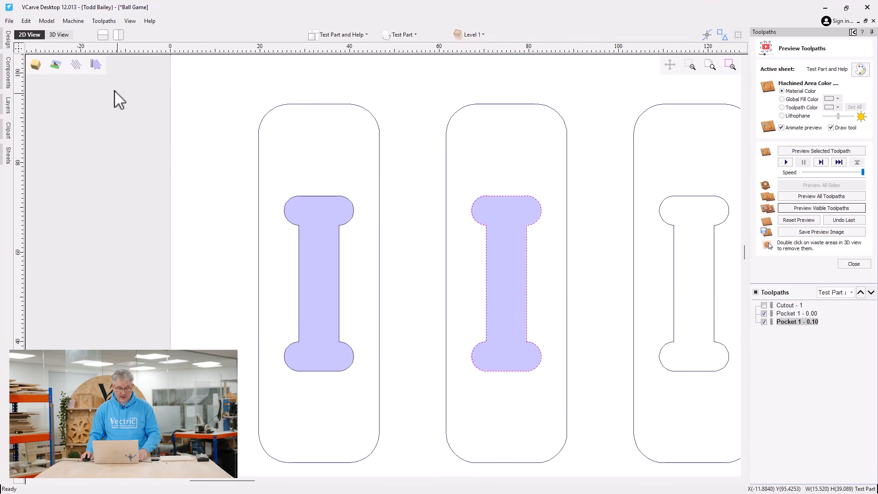
{"action": "left_click", "coordinate": [95, 65]}
{"action": "left_click", "coordinate": [96, 64]}
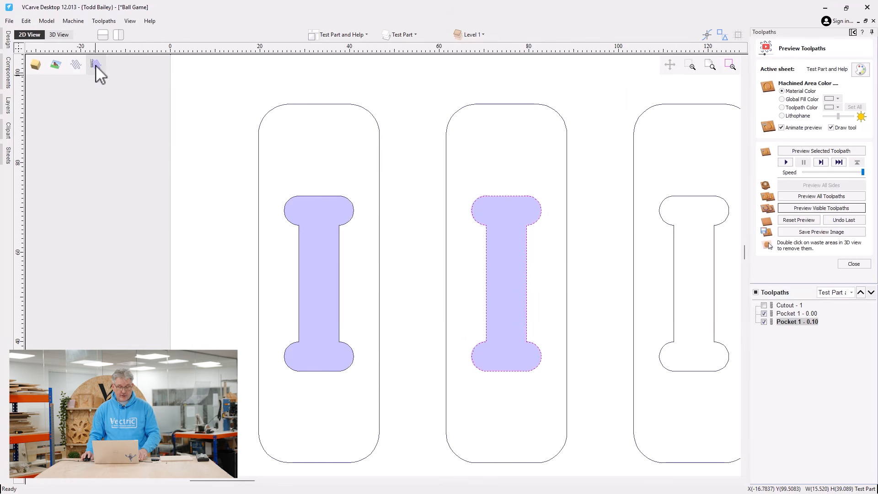
{"action": "scroll", "coordinate": [359, 214], "scroll_direction": "up", "scroll_amount": 3}
{"action": "scroll", "coordinate": [359, 214], "scroll_direction": "up", "scroll_amount": 6}
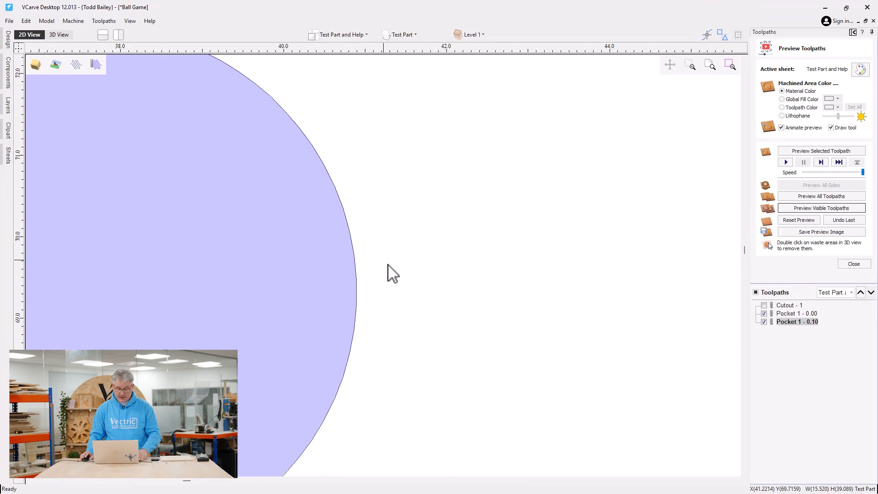
{"action": "scroll", "coordinate": [462, 276], "scroll_direction": "down", "scroll_amount": 9}
{"action": "scroll", "coordinate": [472, 263], "scroll_direction": "up", "scroll_amount": 4}
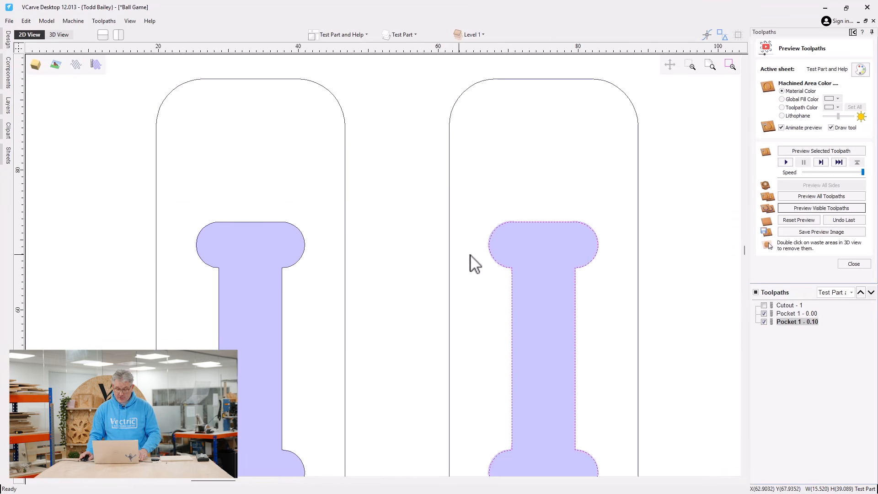
{"action": "scroll", "coordinate": [477, 234], "scroll_direction": "up", "scroll_amount": 2}
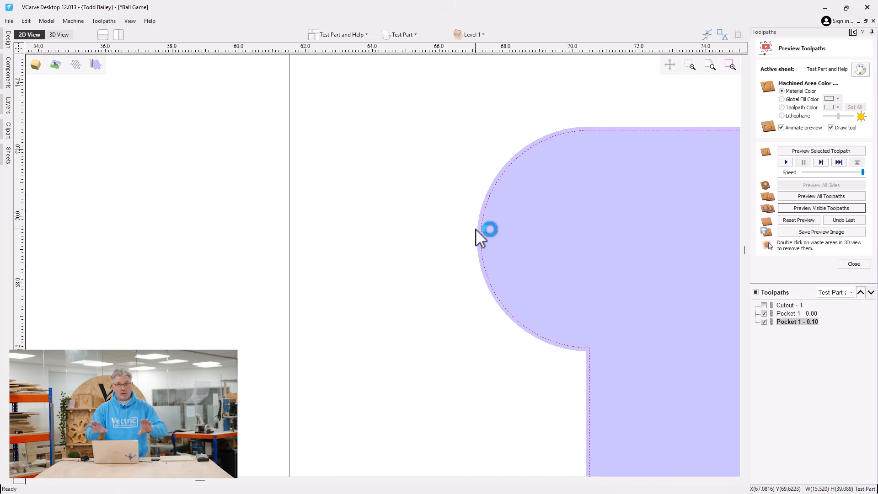
{"action": "scroll", "coordinate": [394, 229], "scroll_direction": "down", "scroll_amount": 6}
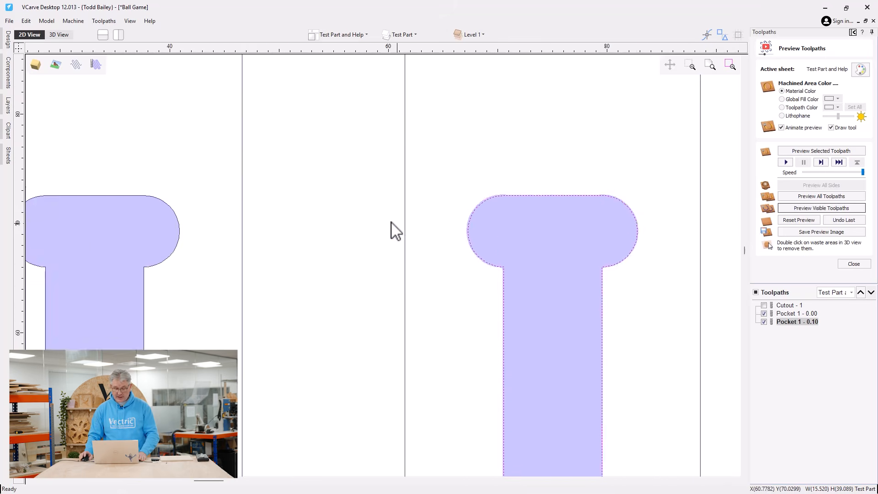
- Duplicate the "Pocket 1 - 0.10" toolpath and assign the copy to the slot labelled 0.125
{"action": "left_click", "coordinate": [58, 35]}
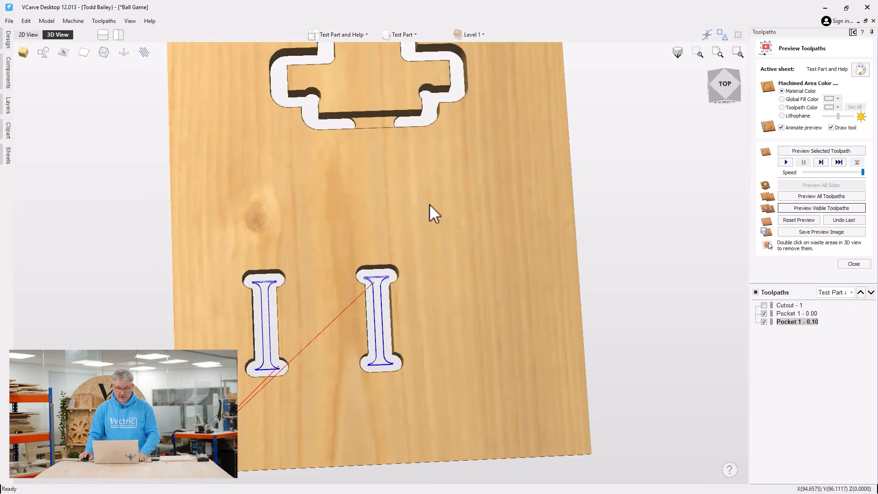
{"action": "left_click", "coordinate": [853, 266]}
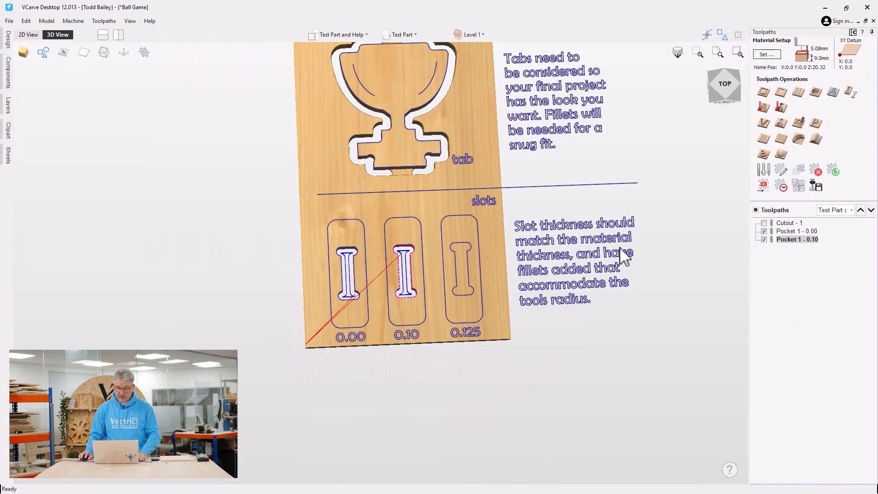
{"action": "right_click", "coordinate": [795, 249]}
{"action": "left_click", "coordinate": [803, 297]}
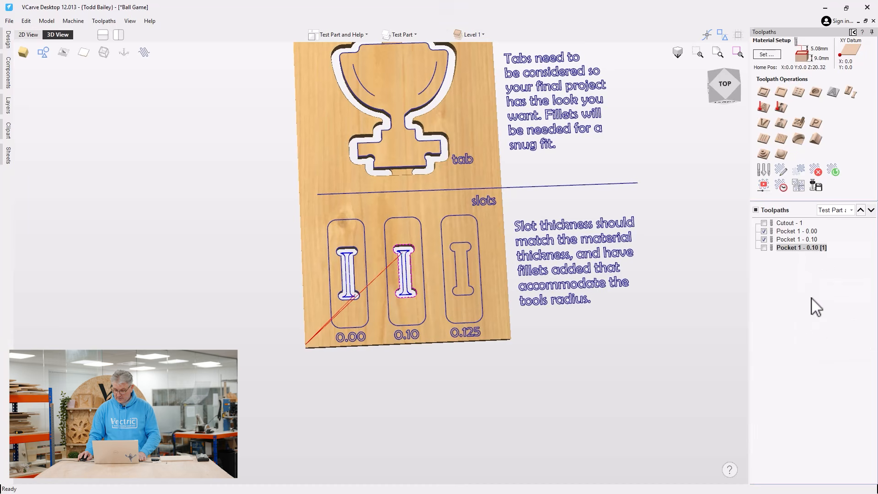
{"action": "double_click", "coordinate": [796, 249]}
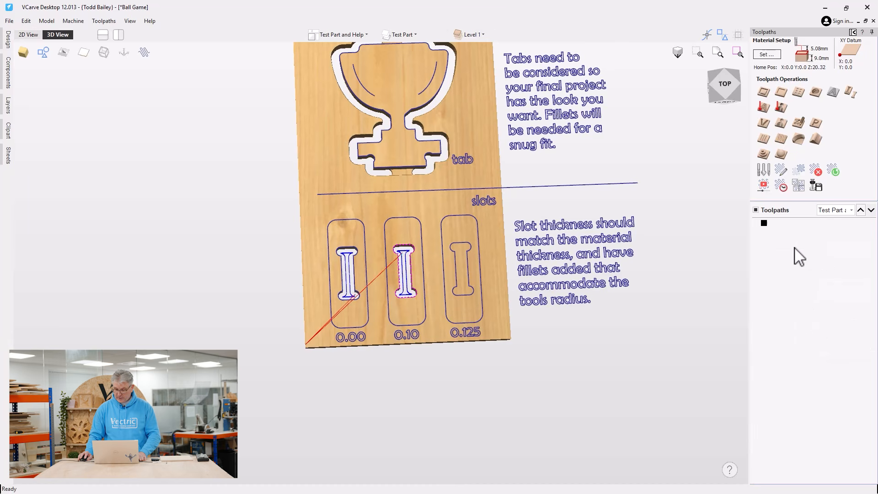
{"action": "left_click", "coordinate": [473, 292]}
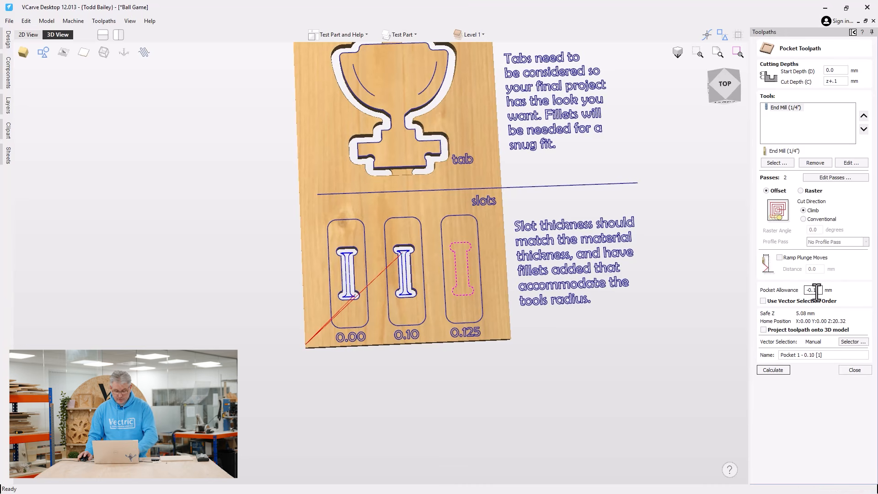
- Enlarge the copied toolpath's pocket allowance to 0.125 mm, name it "Pocket 1 - 0.125" and calculate it, accepting the cut through the material
{"action": "left_click", "coordinate": [811, 355]}
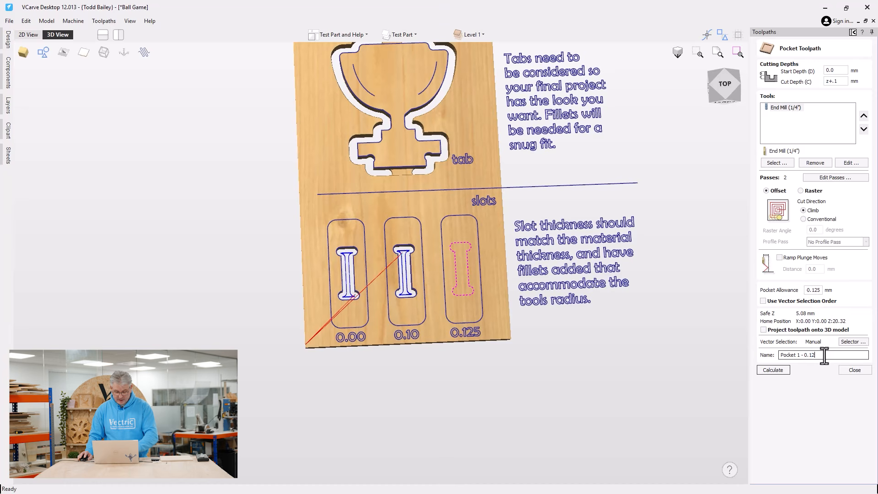
{"action": "left_click", "coordinate": [783, 371]}
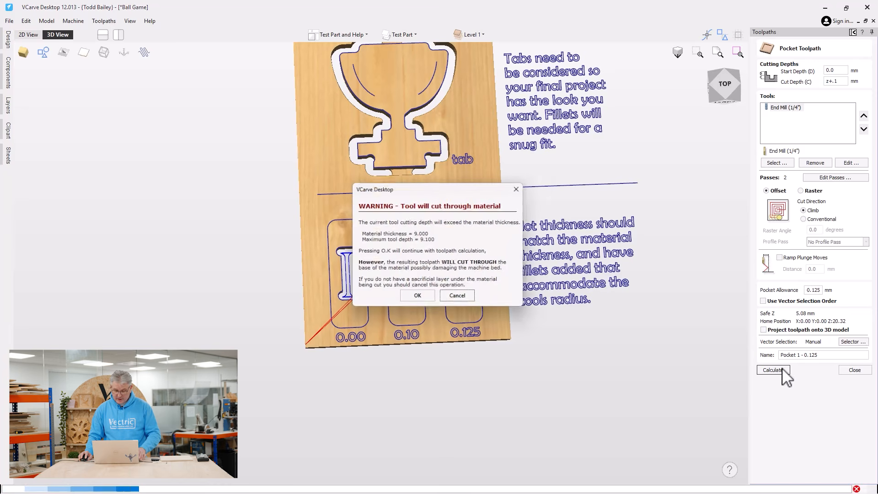
{"action": "left_click", "coordinate": [425, 298]}
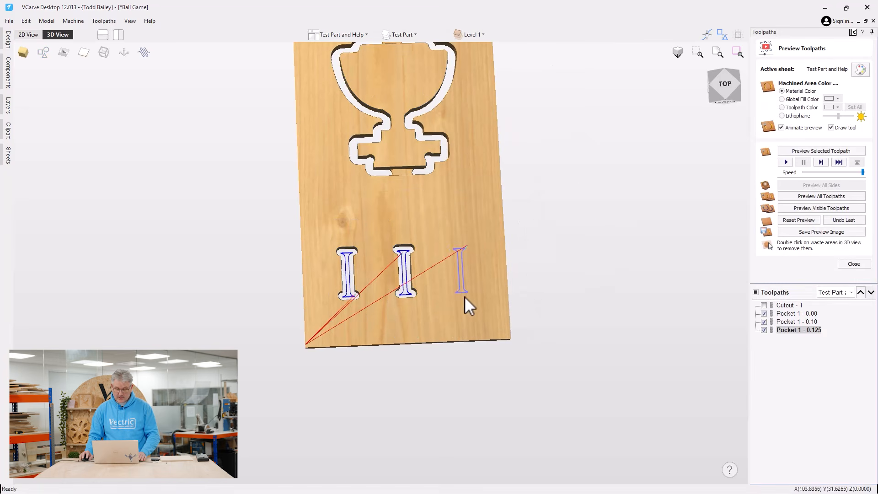
- Preview the visible slot pocket toolpaths' cuts in the board, inspect the three slots and close the preview
{"action": "left_click", "coordinate": [794, 211]}
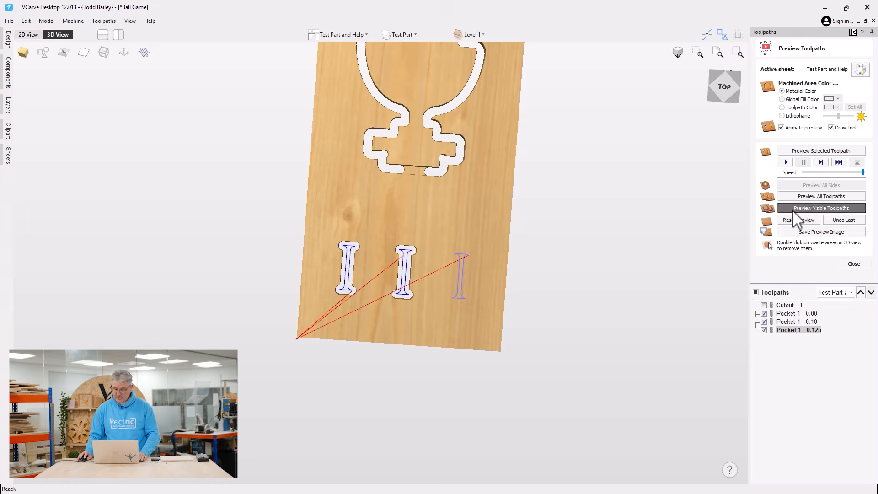
{"action": "left_click_drag", "start_coordinate": [408, 260], "coordinate": [388, 236]}
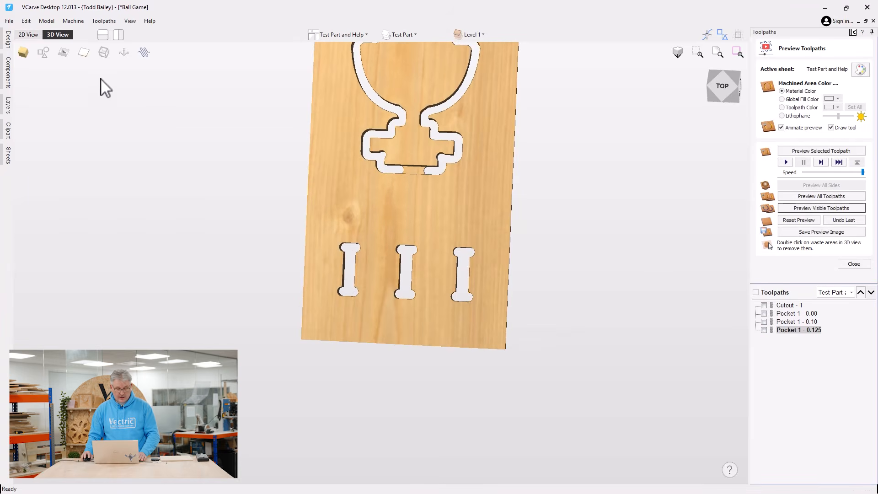
{"action": "left_click", "coordinate": [28, 34]}
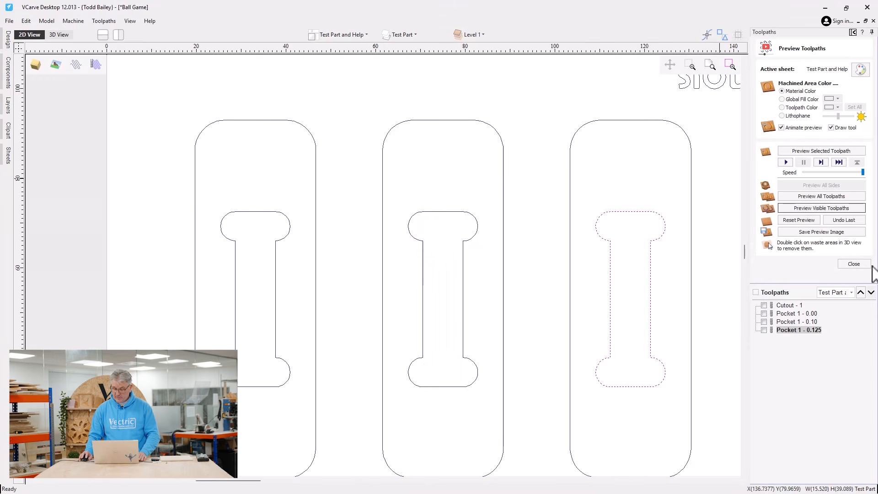
{"action": "left_click", "coordinate": [854, 263]}
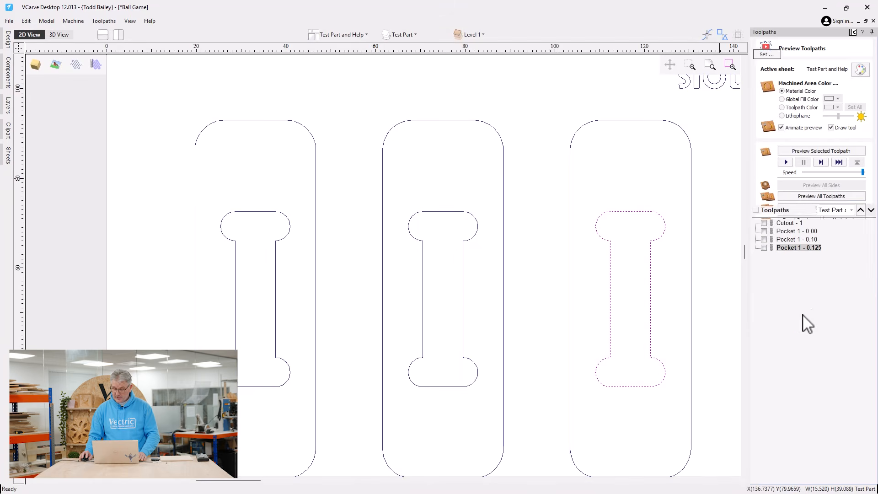
- Show the 0.00, 0.10 and 0.125 pocket toolpaths in 2D and compare their cut areas with the slot outlines
{"action": "left_click", "coordinate": [763, 231]}
{"action": "left_click", "coordinate": [763, 239]}
{"action": "left_click", "coordinate": [763, 248]}
{"action": "scroll", "coordinate": [601, 216], "scroll_direction": "up", "scroll_amount": 6}
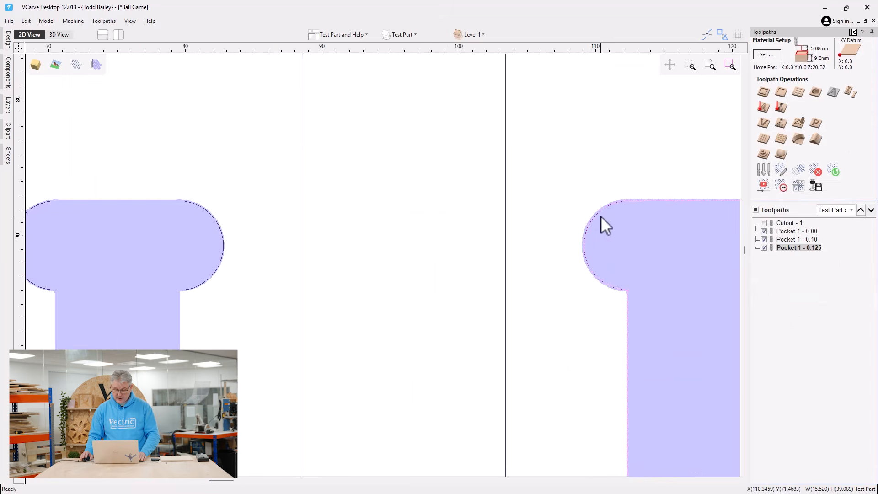
{"action": "scroll", "coordinate": [595, 213], "scroll_direction": "down", "scroll_amount": 7}
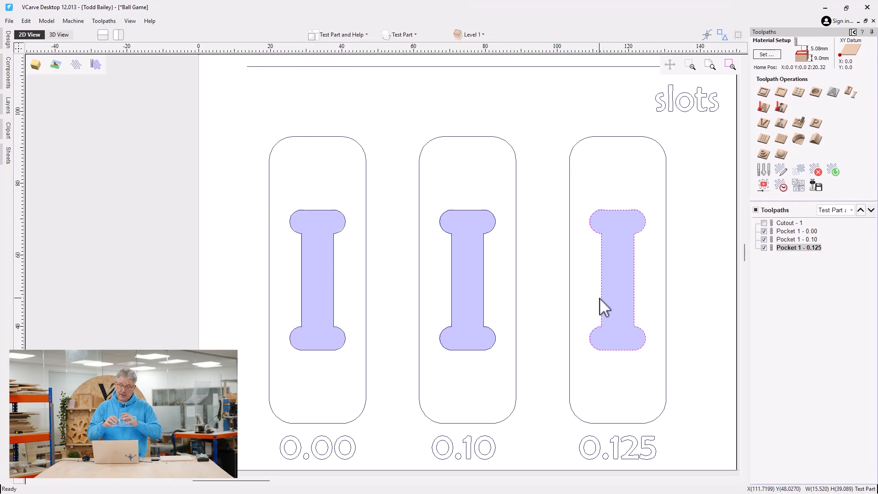
{"action": "scroll", "coordinate": [600, 298], "scroll_direction": "down", "scroll_amount": 4}
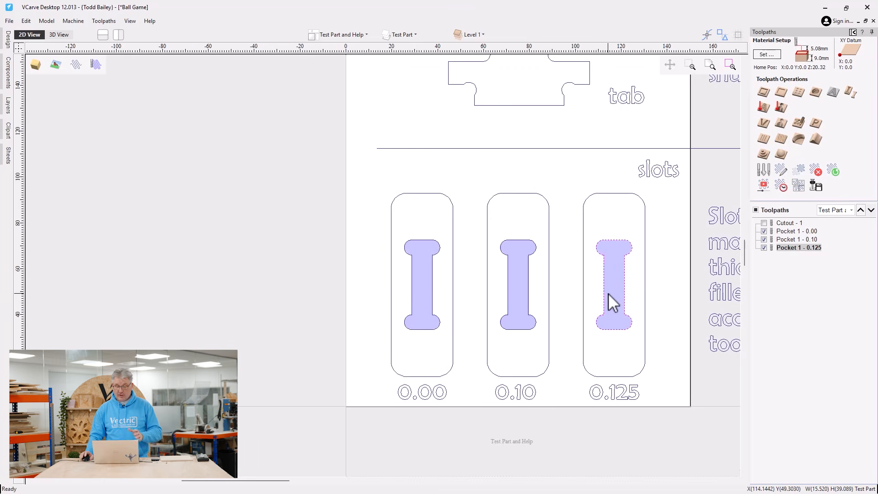
{"action": "scroll", "coordinate": [613, 288], "scroll_direction": "up", "scroll_amount": 2}
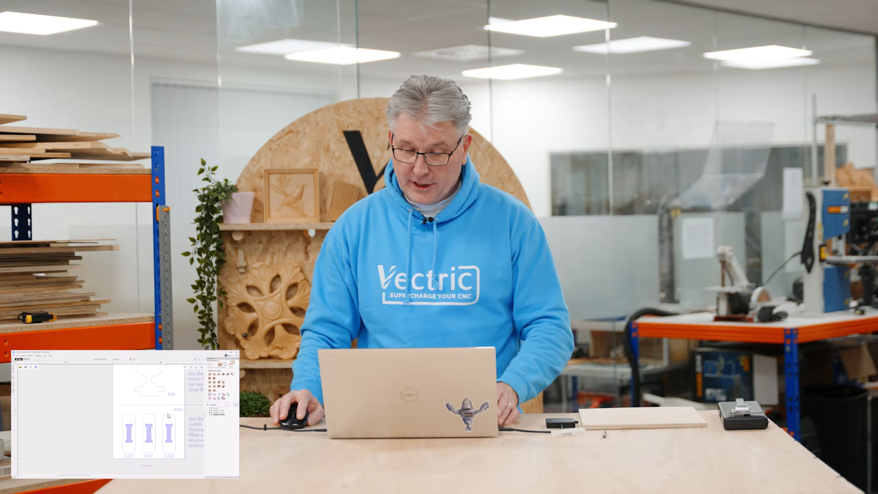
- Hide all toolpaths and start a 2D profile toolpath for the three rounded outlines surrounding the slots
{"action": "left_click", "coordinate": [26, 359]}
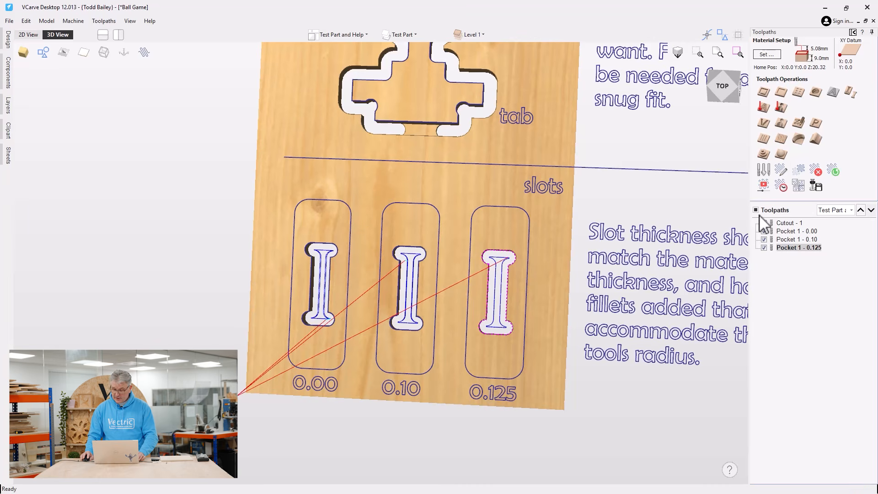
{"action": "left_click", "coordinate": [756, 210]}
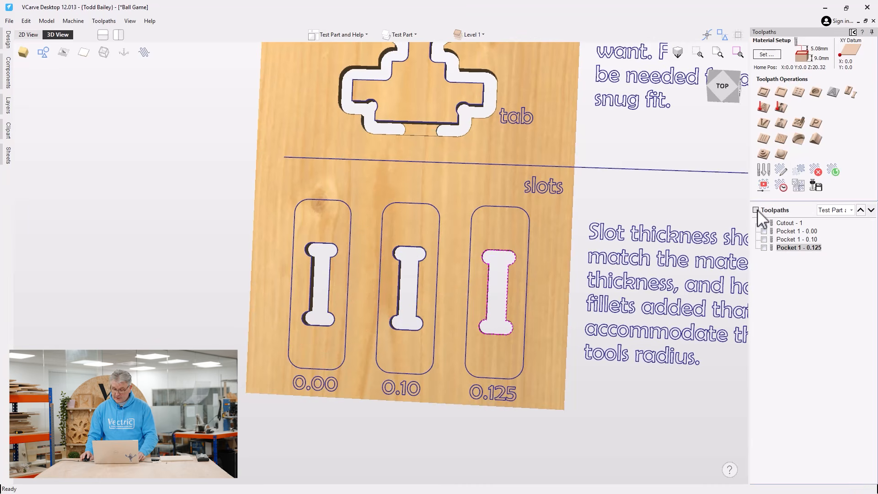
{"action": "left_click", "coordinate": [349, 251]}
{"action": "left_click", "coordinate": [381, 241], "text": "shift"}
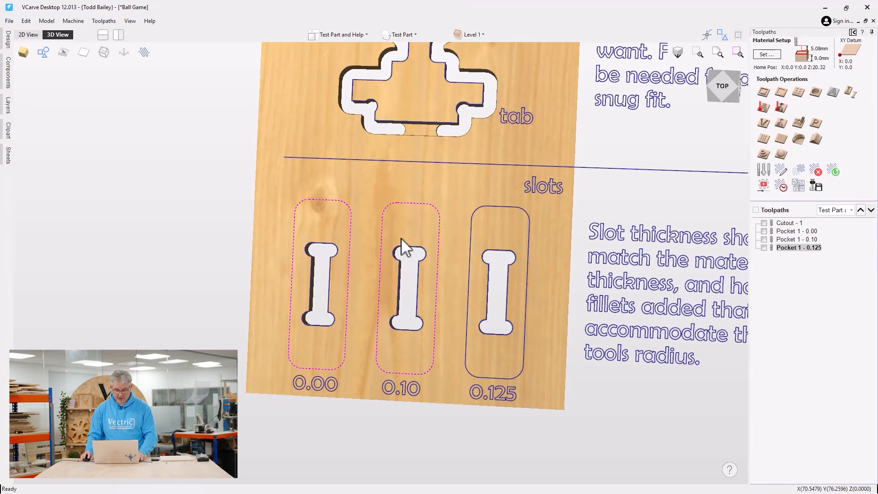
{"action": "left_click", "coordinate": [470, 240], "text": "shift"}
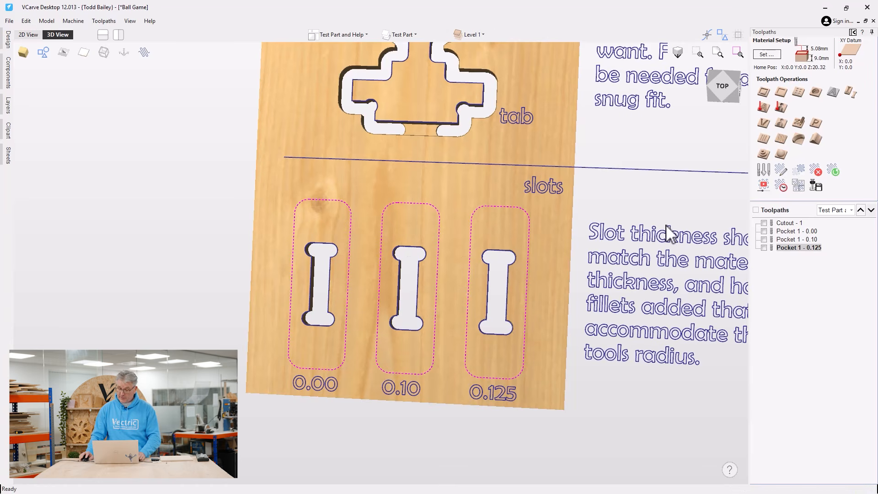
{"action": "left_click", "coordinate": [763, 93]}
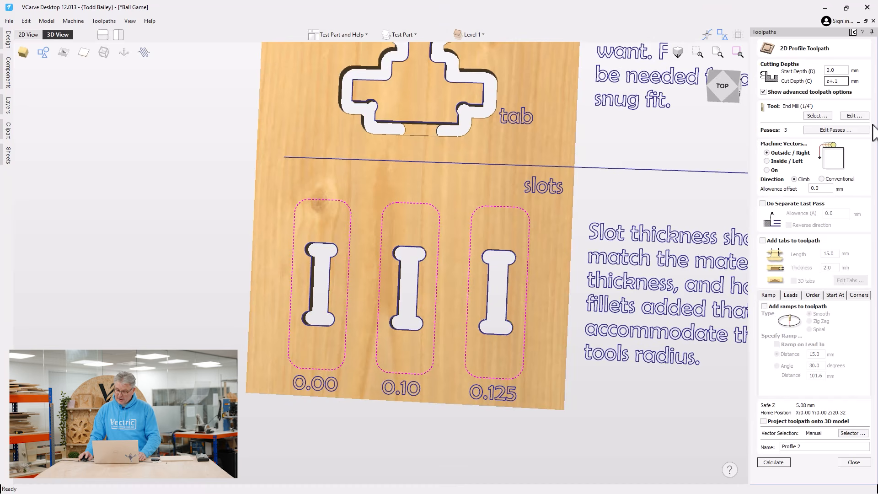
- Set the profile toolpath to two passes, at depths of 6.5 mm and 9.1 mm
{"action": "left_click", "coordinate": [836, 130]}
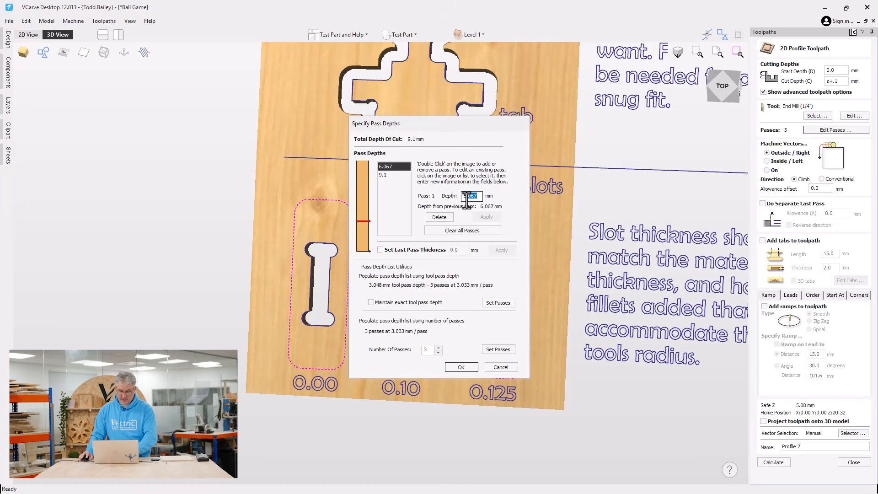
{"action": "type", "text": "5"}
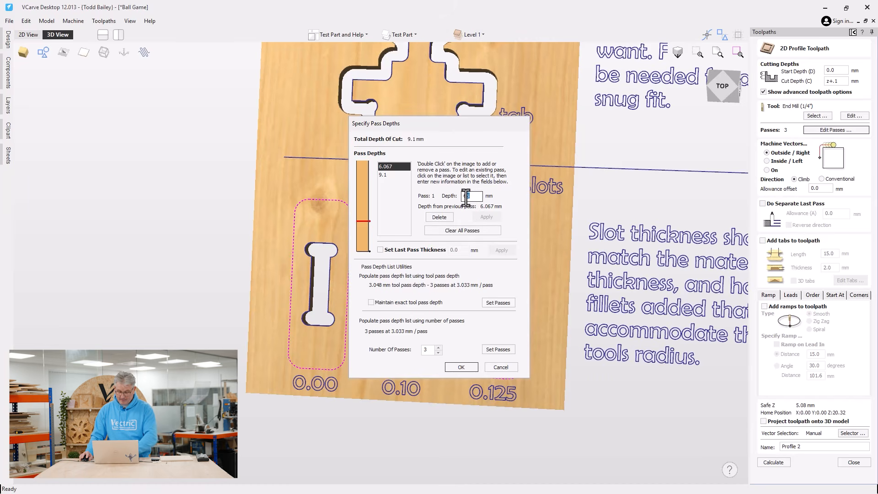
{"action": "left_click", "coordinate": [493, 216]}
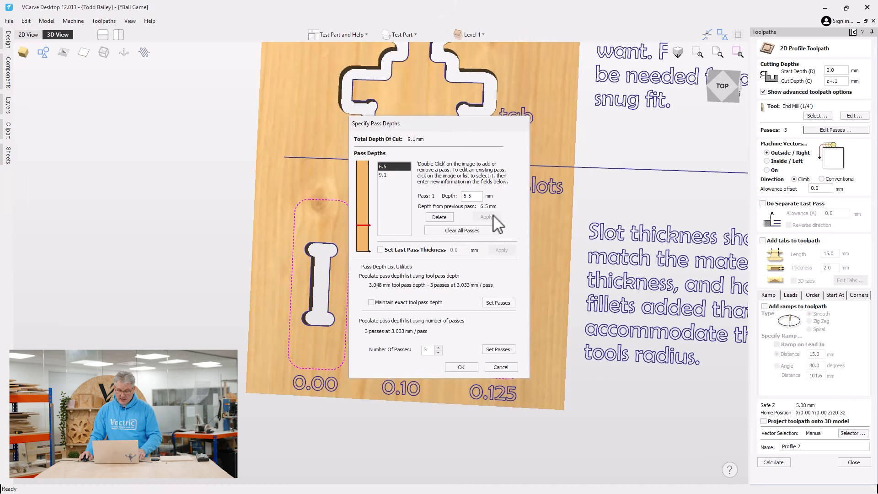
{"action": "left_click", "coordinate": [467, 368]}
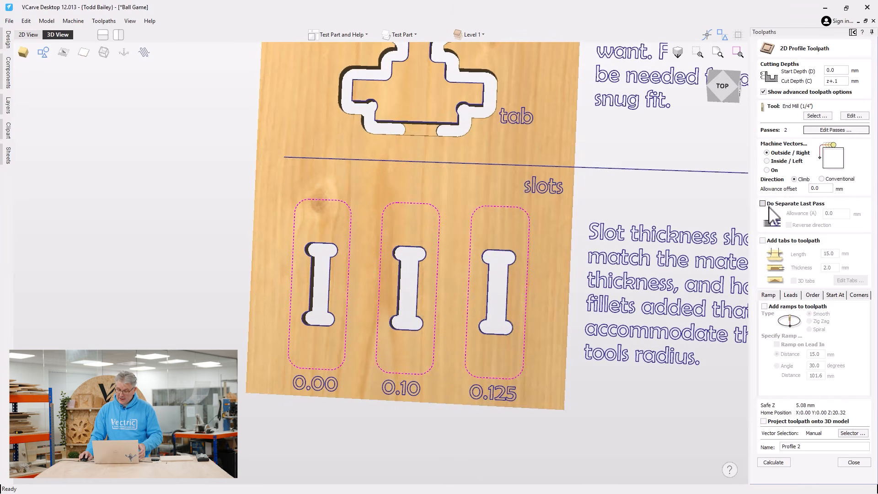
- Add 15 mm long, 2 mm thick tabs and smooth ramps 15 mm in distance to the slot outlines' profile toolpath
{"action": "left_click", "coordinate": [763, 241]}
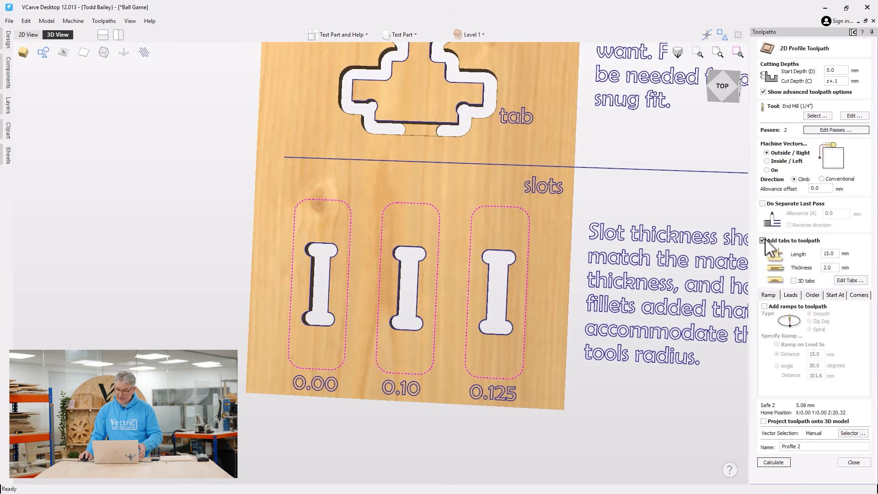
{"action": "left_click", "coordinate": [28, 34]}
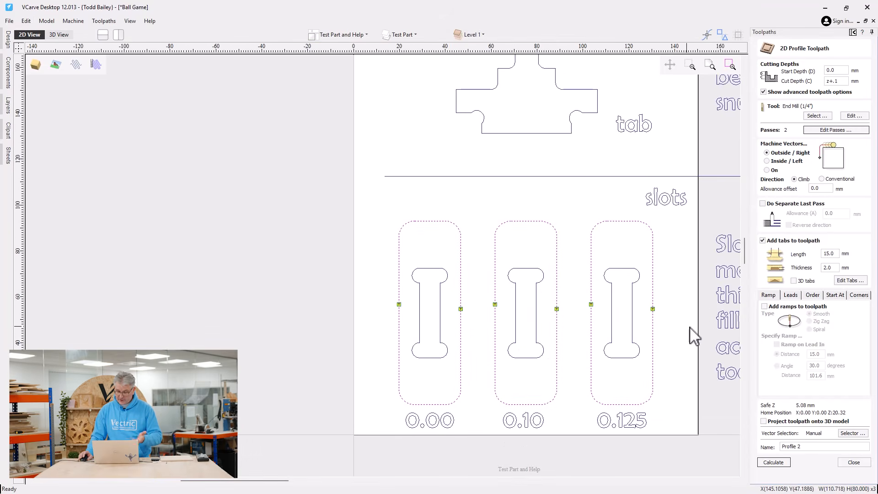
{"action": "left_click", "coordinate": [765, 307]}
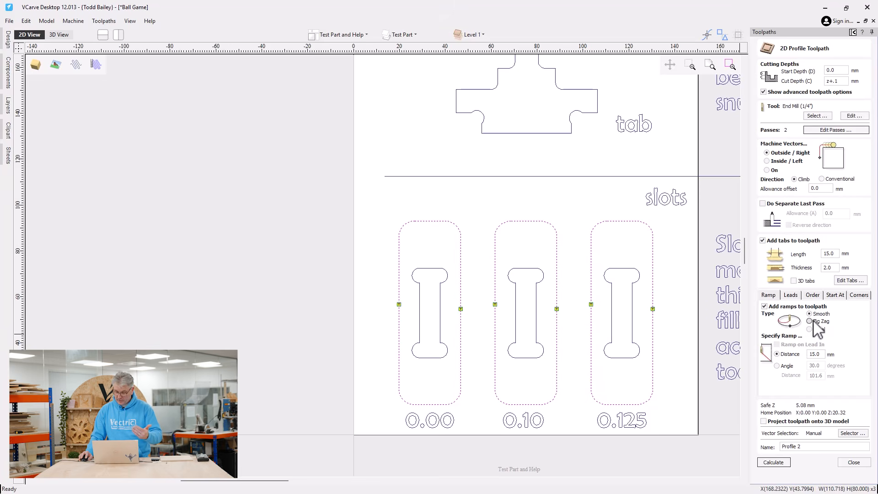
- Add 15 mm straight line leads at 45 degrees with lead out, name the profile toolpath Cutout 2 and calculate it
{"action": "left_click", "coordinate": [790, 295]}
{"action": "left_click", "coordinate": [765, 307]}
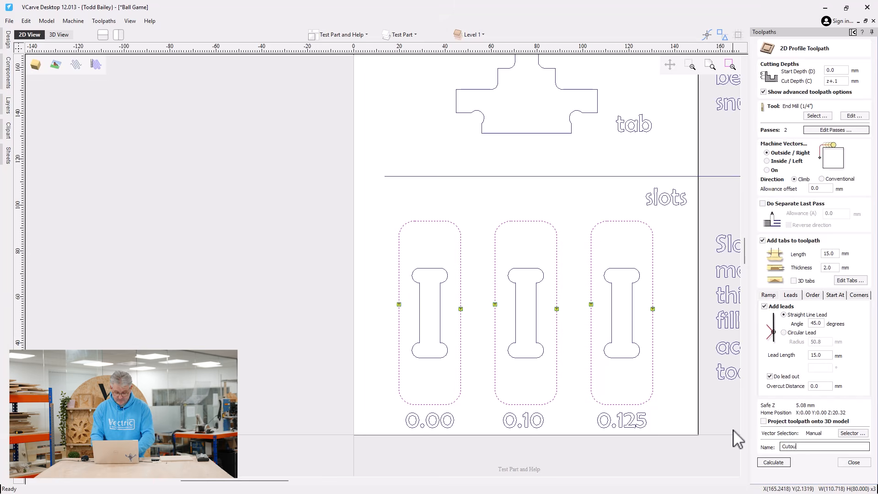
{"action": "left_click", "coordinate": [766, 462]}
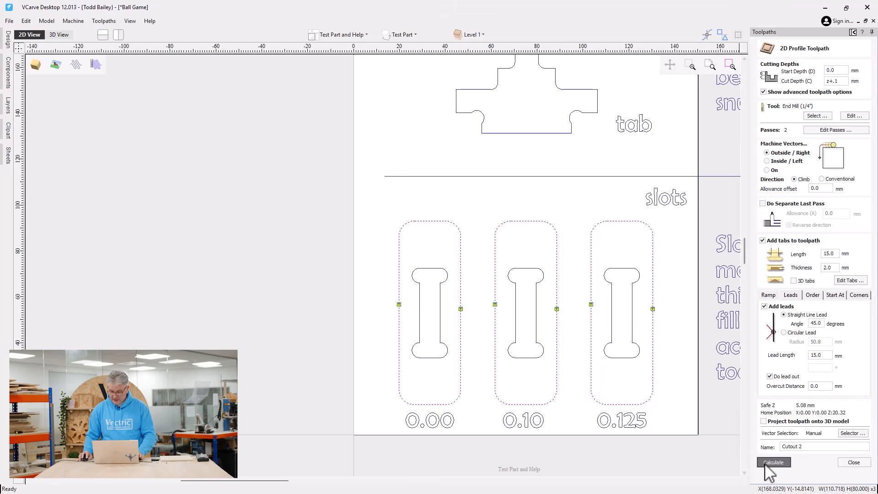
{"action": "left_click", "coordinate": [424, 298]}
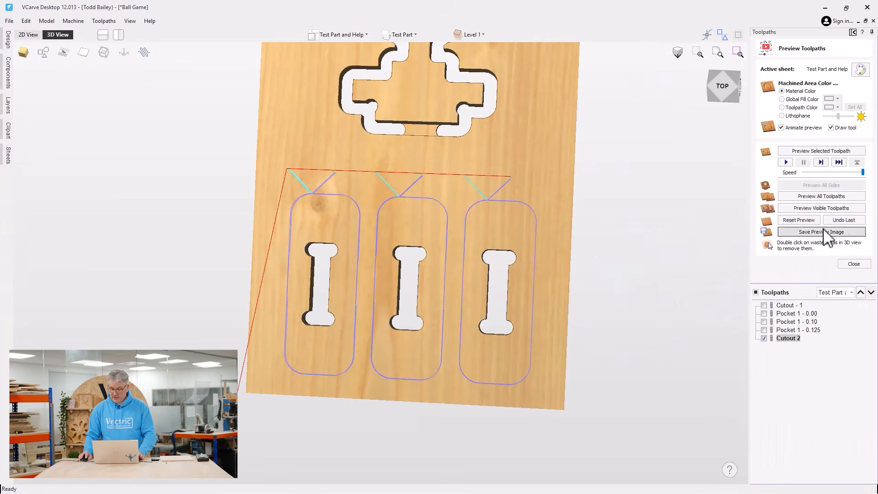
- Preview the Cutout 2 toolpath on the board and inspect the whole test part from directly above
{"action": "left_click", "coordinate": [805, 209]}
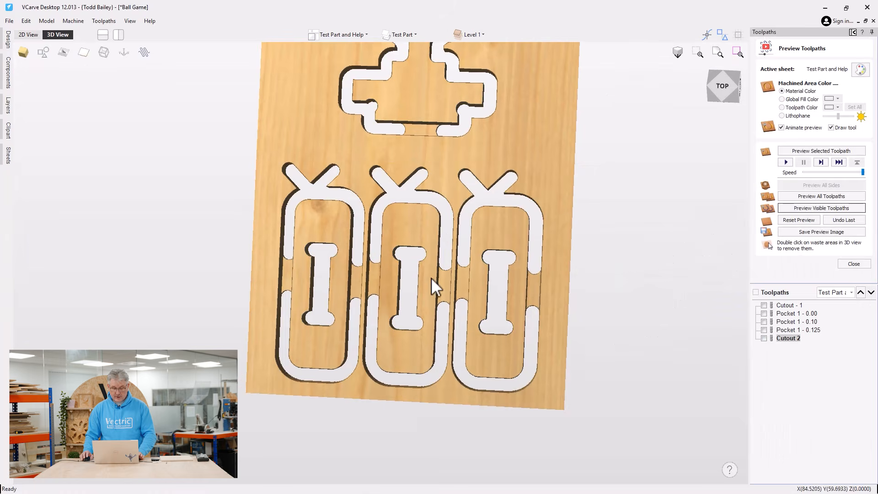
{"action": "scroll", "coordinate": [453, 247], "scroll_direction": "down", "scroll_amount": 4}
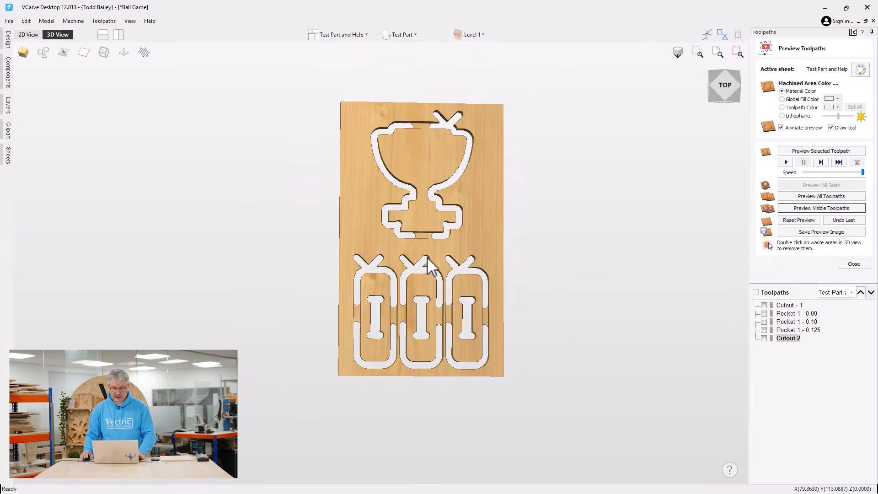
{"action": "left_click", "coordinate": [725, 94]}
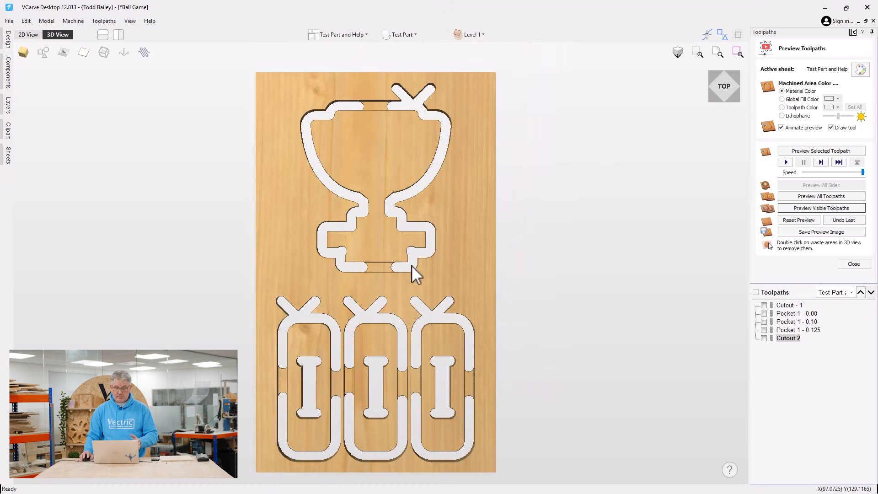
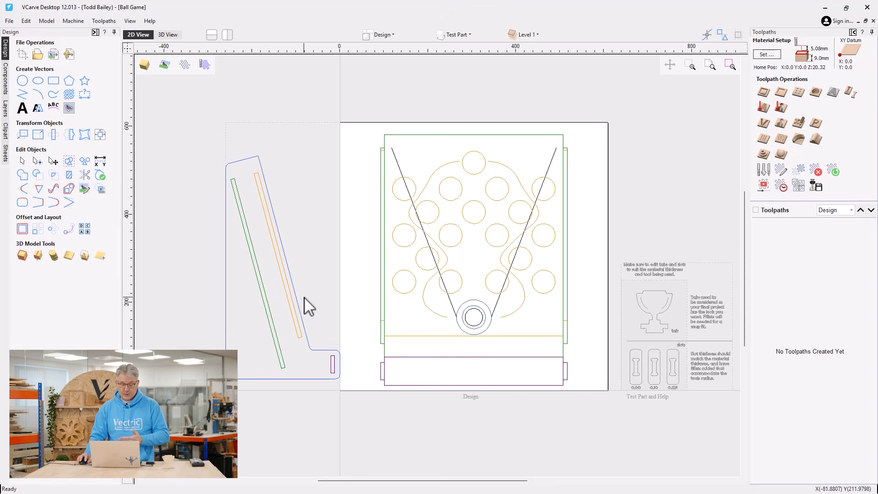
- Examine the Design sheet's front and back slots, a hole circle, a back tab and a string line by selecting each
{"action": "left_click", "coordinate": [297, 316]}
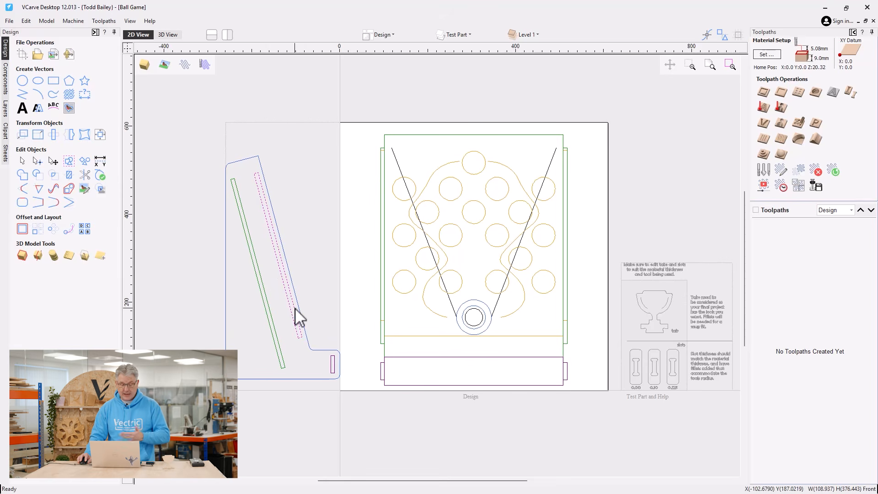
{"action": "left_click", "coordinate": [363, 256]}
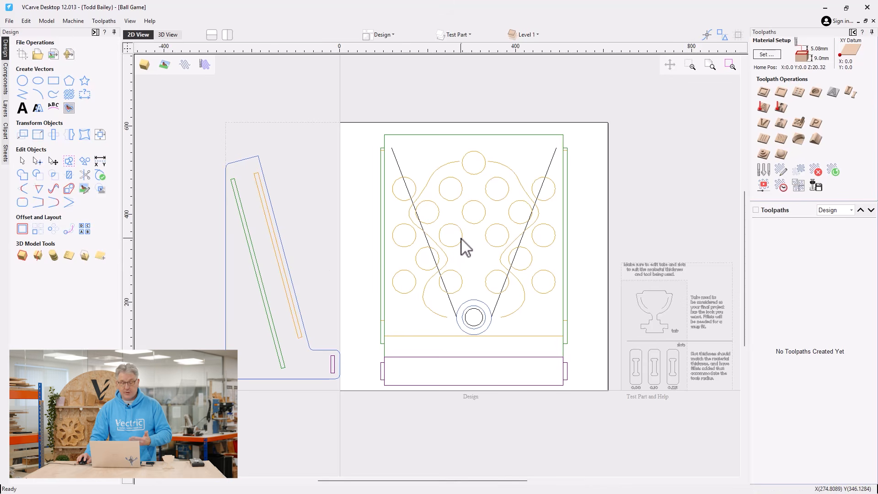
{"action": "left_click", "coordinate": [474, 36]}
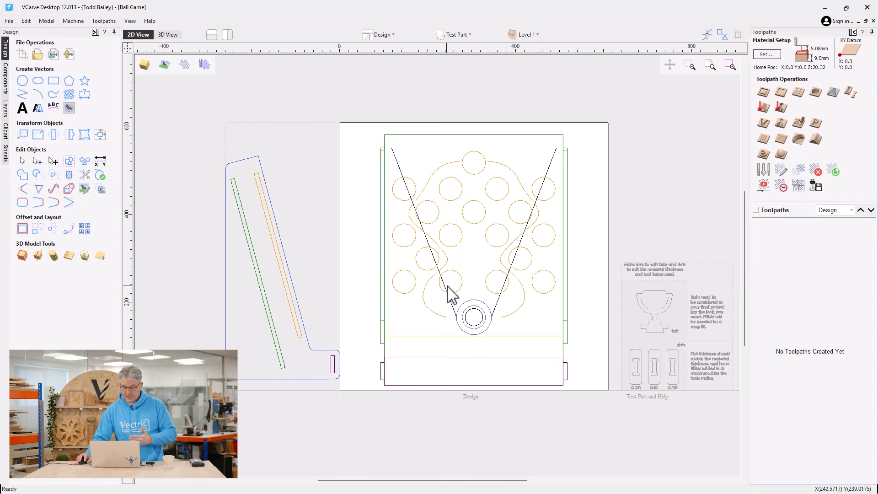
{"action": "left_click", "coordinate": [460, 242]}
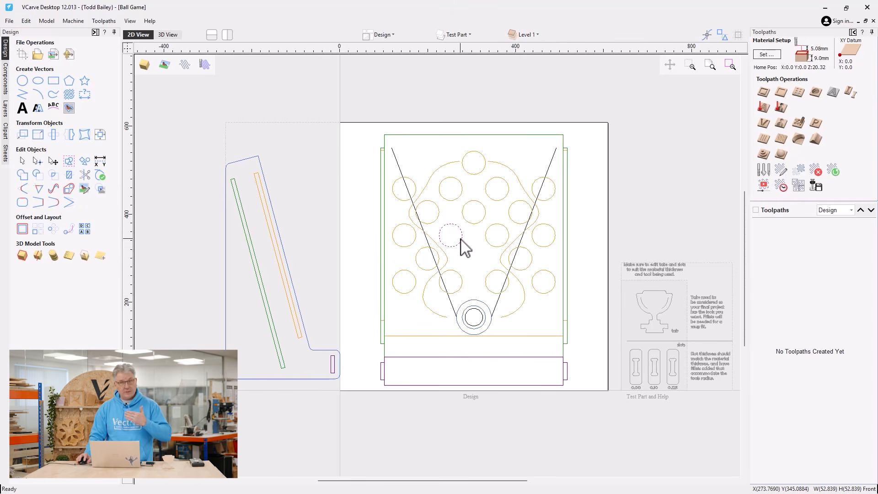
{"action": "left_click", "coordinate": [440, 171]}
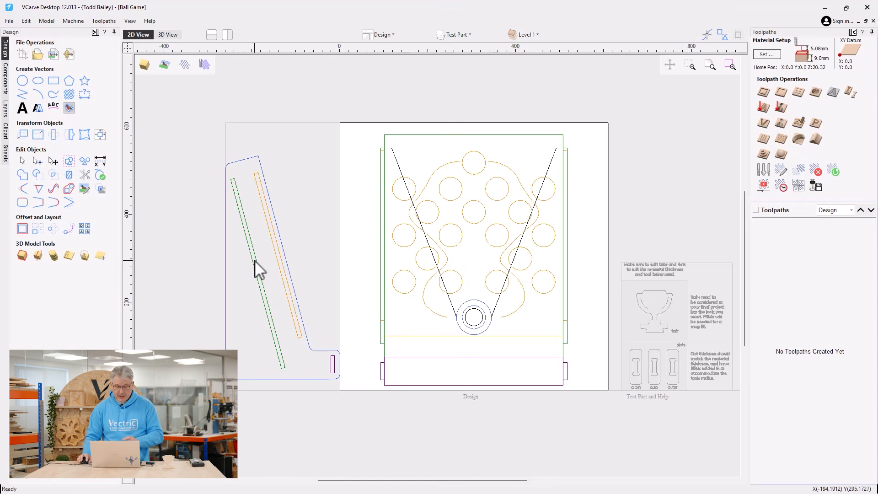
{"action": "left_click", "coordinate": [254, 262]}
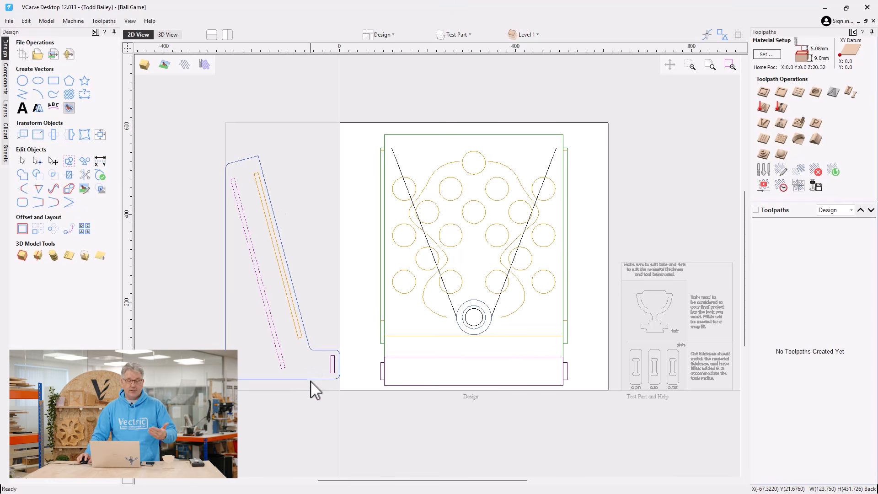
{"action": "left_click", "coordinate": [376, 362]}
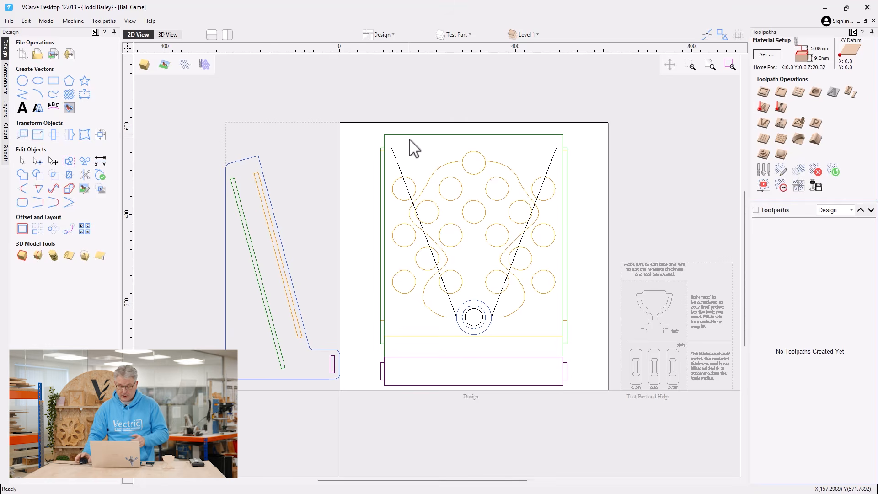
{"action": "left_click", "coordinate": [381, 167]}
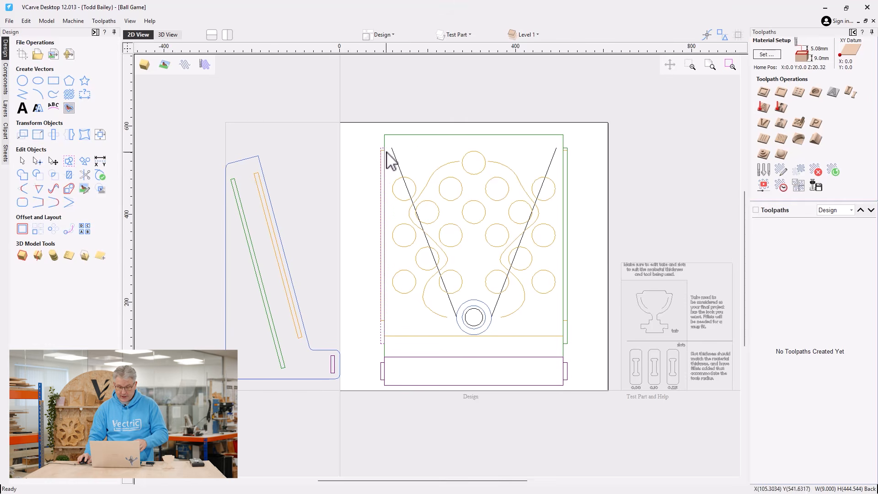
{"action": "left_click", "coordinate": [393, 149]}
- Hide the Back, Legs and Cradle, Face, Layer 1, Test Part and Handles layers to isolate the front panel
{"action": "left_click", "coordinate": [458, 35]}
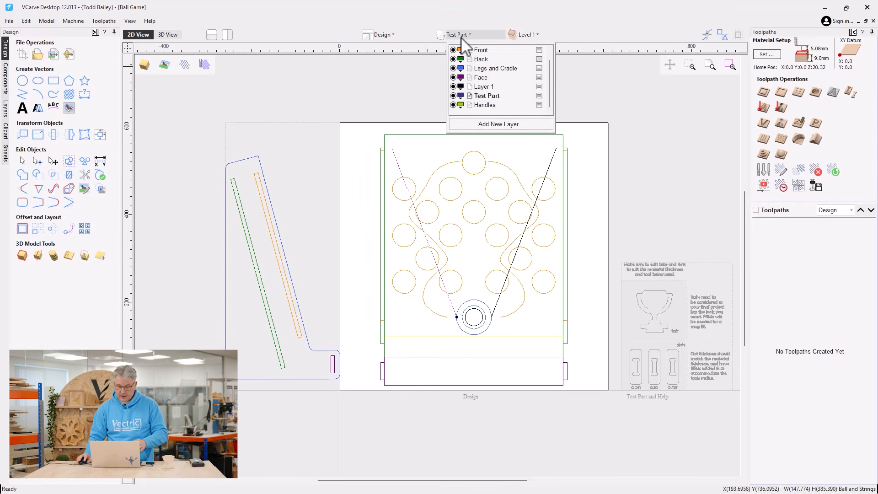
{"action": "left_click", "coordinate": [452, 59]}
{"action": "left_click", "coordinate": [453, 68]}
{"action": "left_click", "coordinate": [453, 77]}
{"action": "left_click", "coordinate": [452, 86]}
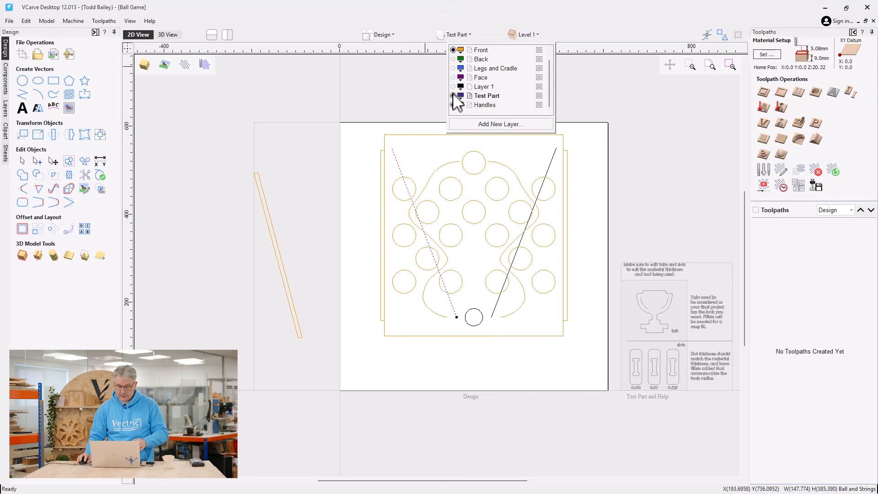
{"action": "left_click", "coordinate": [453, 96]}
- Examine the front panel's outline and its two narrow side tabs by selecting them together, and clear the selection
{"action": "scroll", "coordinate": [413, 187], "scroll_direction": "up", "scroll_amount": 3}
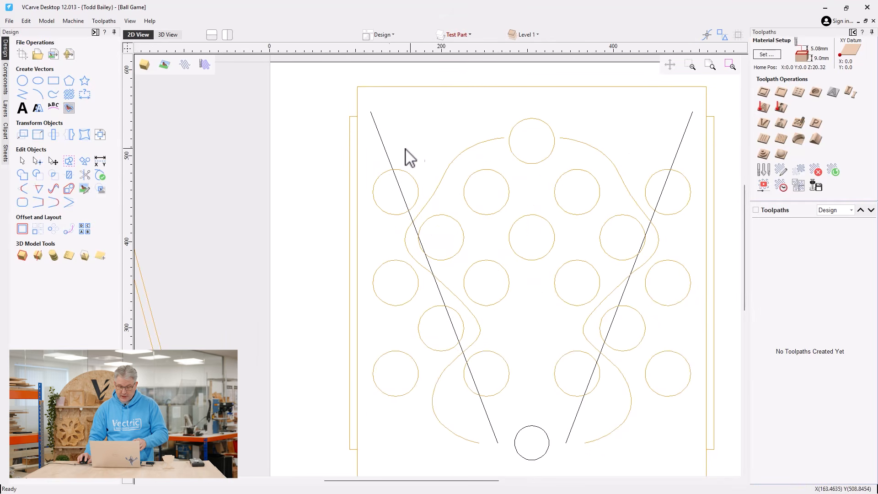
{"action": "left_click", "coordinate": [352, 139]}
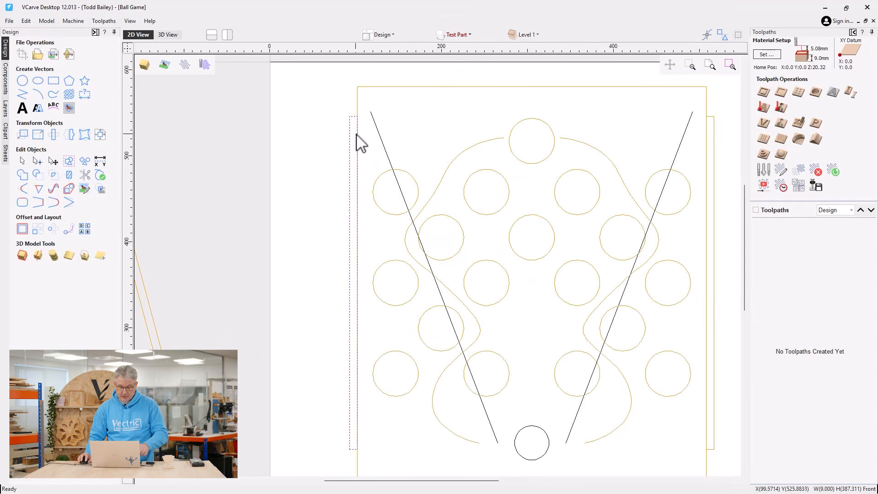
{"action": "left_click", "coordinate": [357, 94]}
{"action": "scroll", "coordinate": [435, 111], "scroll_direction": "down", "scroll_amount": 2}
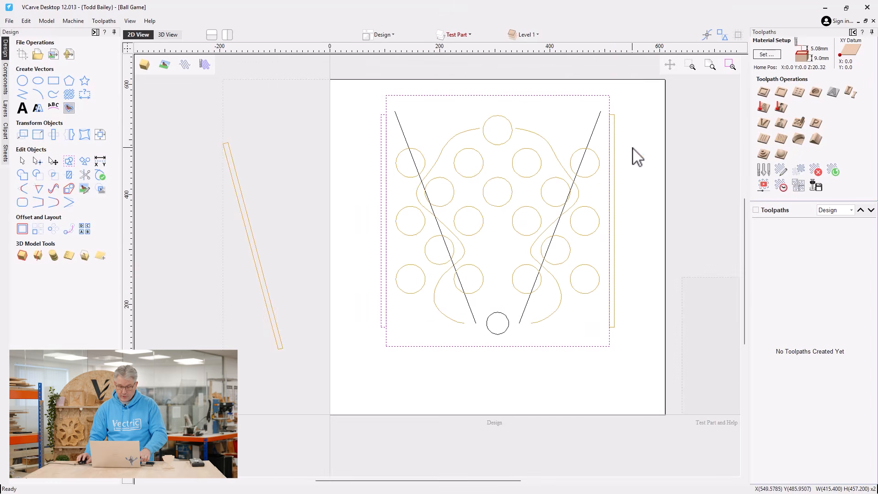
{"action": "left_click", "coordinate": [613, 156], "text": "shift"}
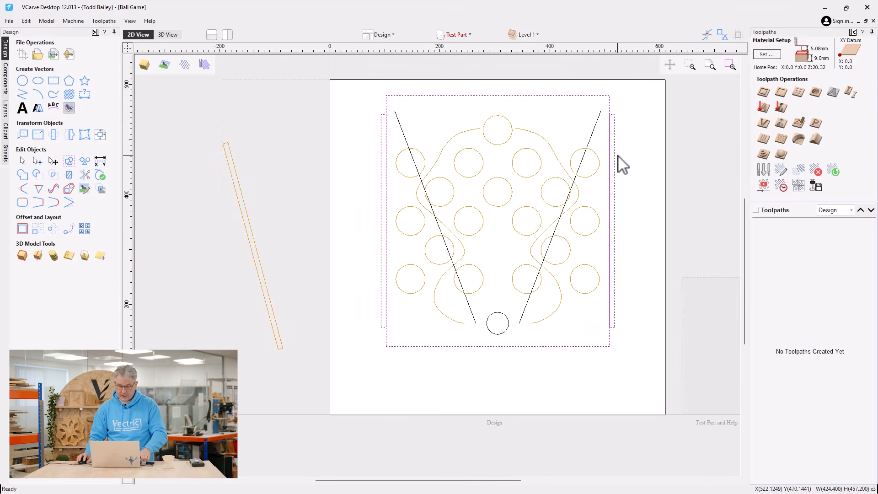
{"action": "left_click", "coordinate": [425, 120]}
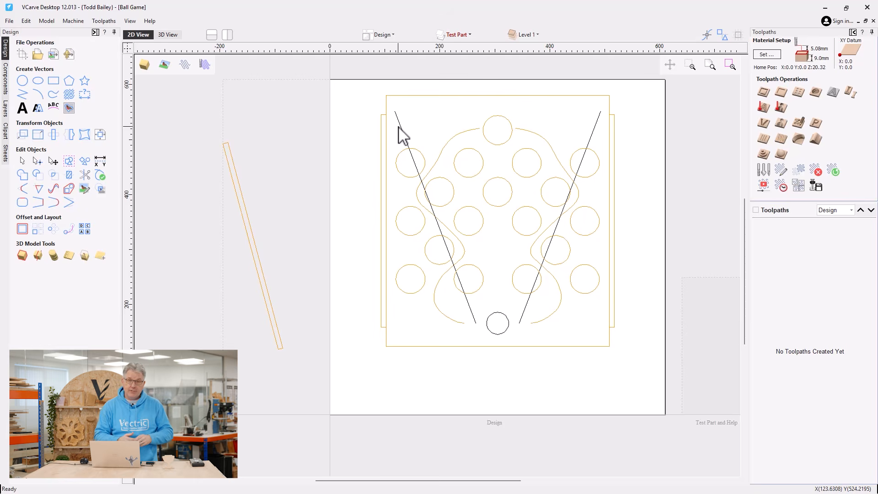
- Show the Back, Legs and Cradle, Face, Layer 1, Test Part and Handles layers again
{"action": "left_click", "coordinate": [454, 35]}
{"action": "left_click", "coordinate": [454, 59]}
{"action": "left_click", "coordinate": [453, 68]}
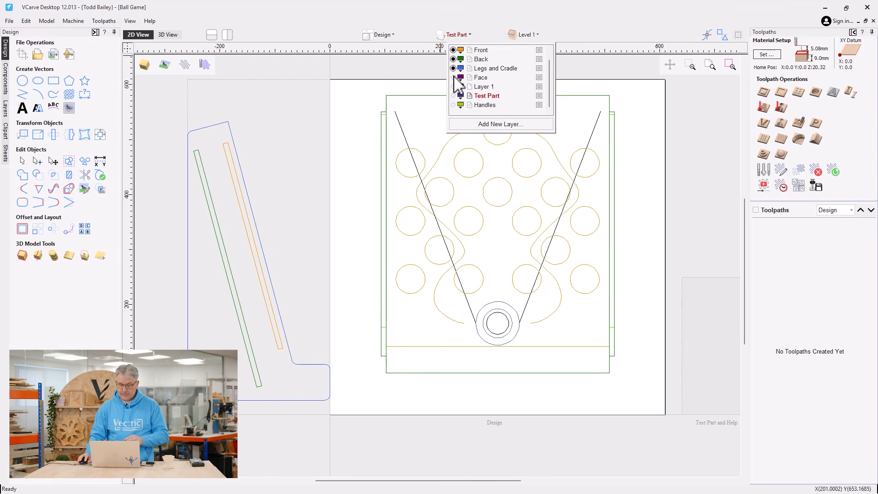
{"action": "left_click", "coordinate": [453, 77]}
{"action": "left_click", "coordinate": [453, 104]}
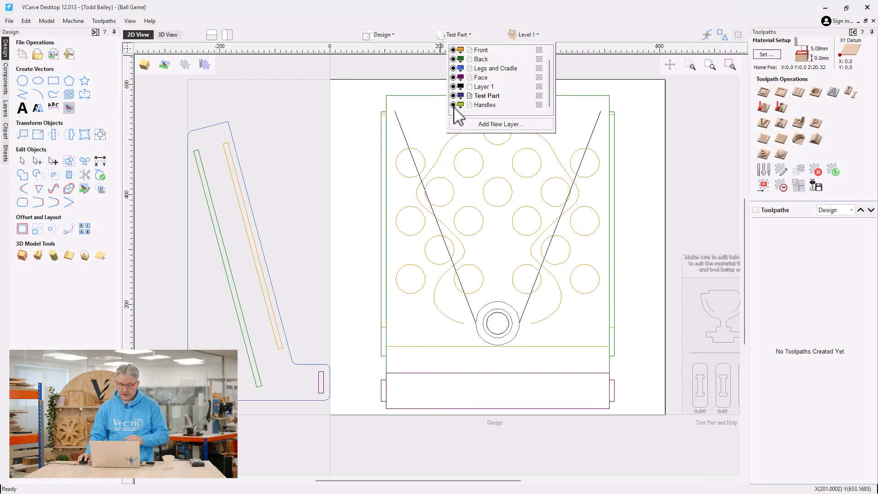
{"action": "left_click", "coordinate": [335, 147]}
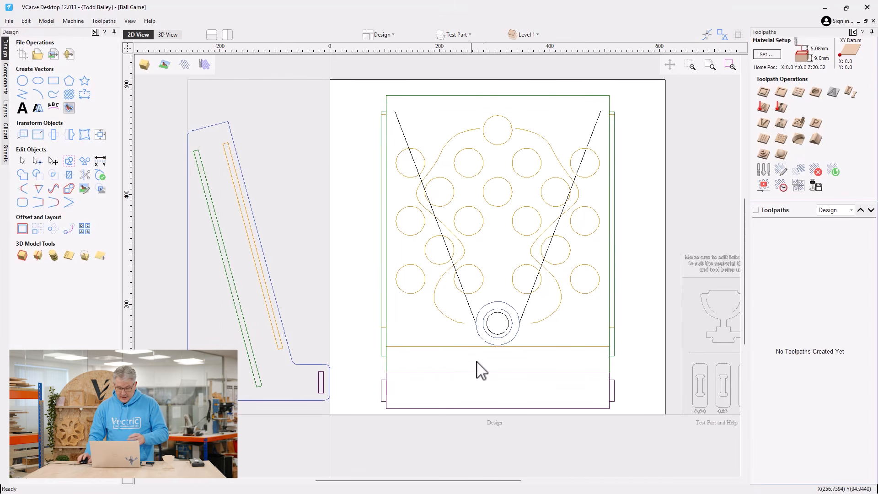
- Examine the three concentric ball and cradle circles between the string lines, including the innermost circle on its own
{"action": "scroll", "coordinate": [478, 369], "scroll_direction": "down", "scroll_amount": 2}
{"action": "scroll", "coordinate": [486, 365], "scroll_direction": "up", "scroll_amount": 2}
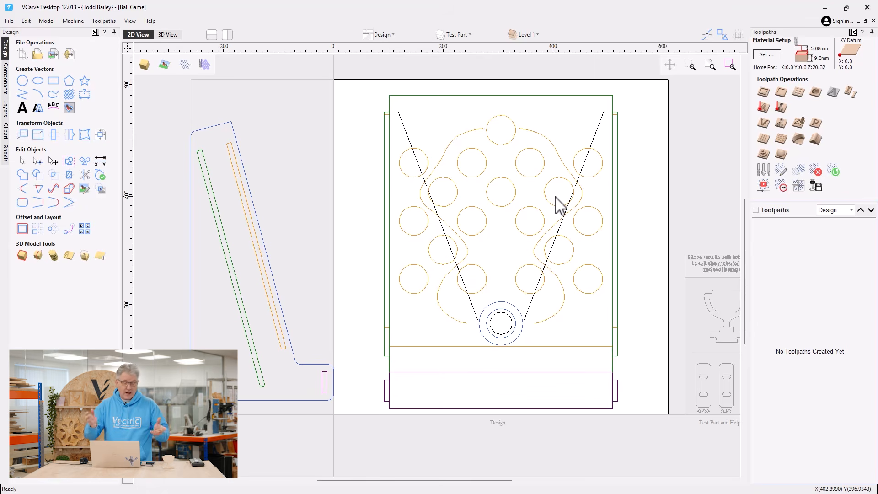
{"action": "left_click_drag", "start_coordinate": [458, 300], "coordinate": [536, 352]}
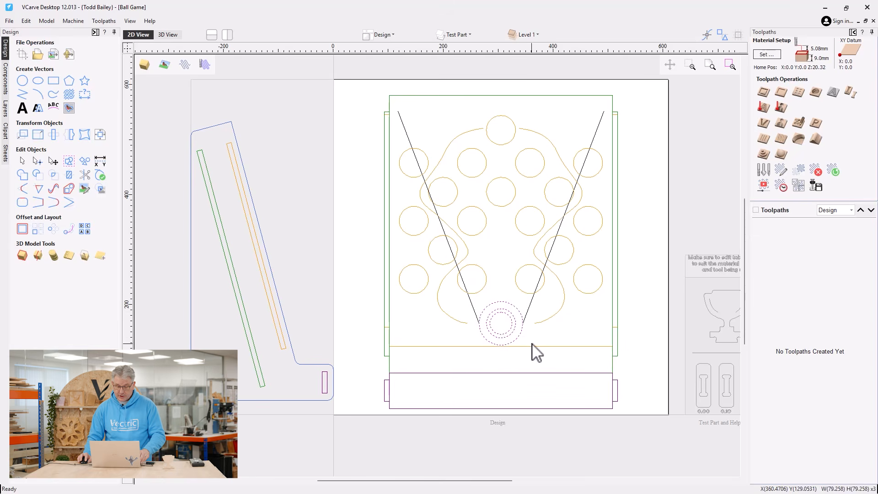
{"action": "left_click", "coordinate": [533, 351]}
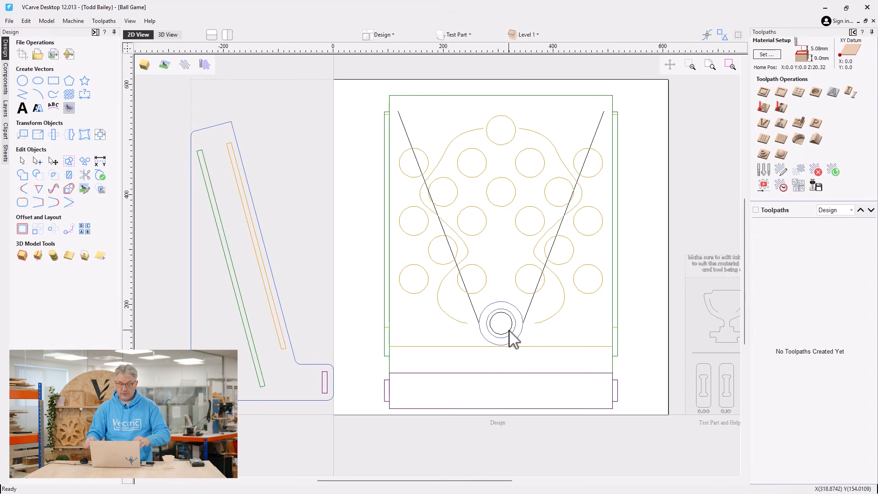
{"action": "left_click", "coordinate": [509, 330]}
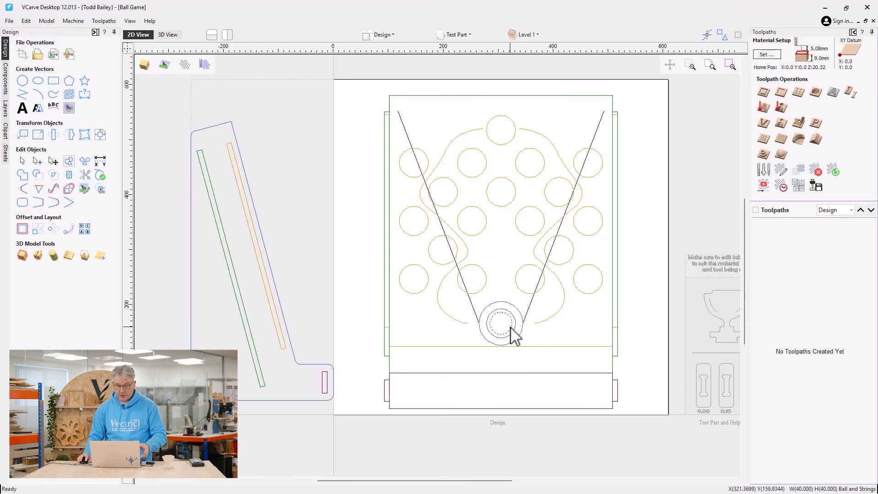
- Try moving the three concentric ball circles together with the attached lower ends of both string lines using node editing, and undo the move
{"action": "left_click_drag", "start_coordinate": [462, 300], "coordinate": [530, 362]}
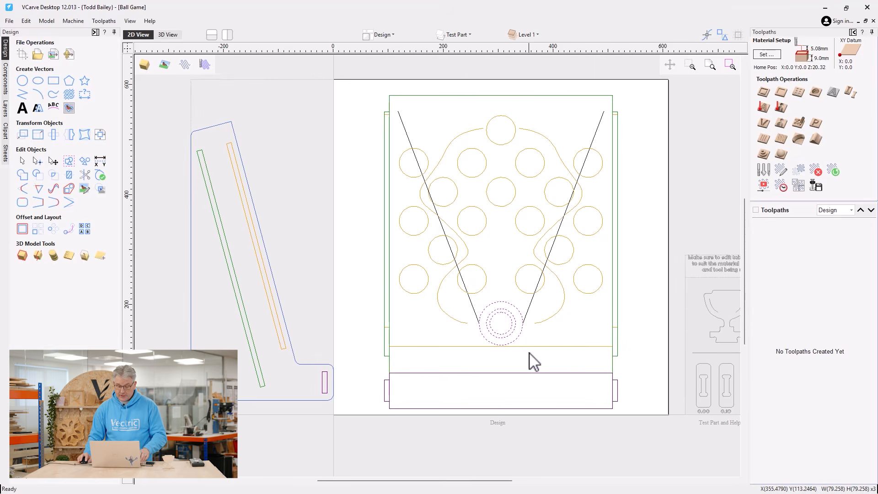
{"action": "left_click", "coordinate": [476, 313], "text": "shift"}
{"action": "left_click", "coordinate": [529, 307], "text": "shift"}
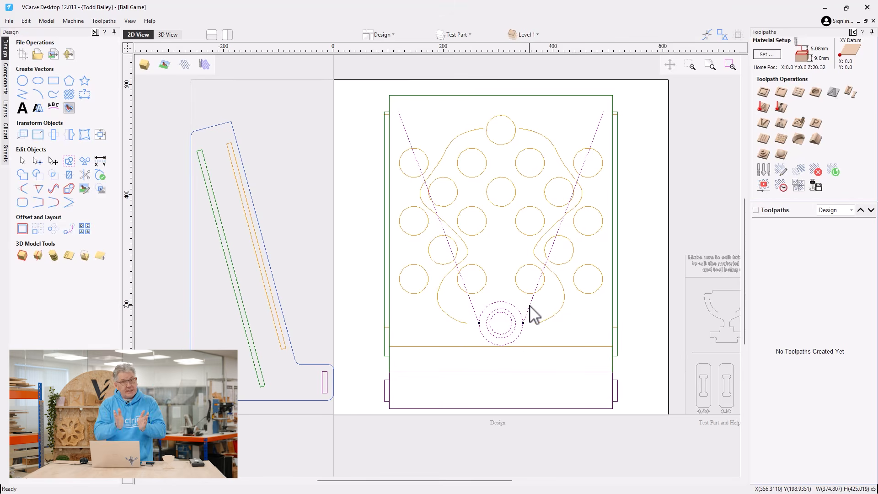
{"action": "key", "text": "n"}
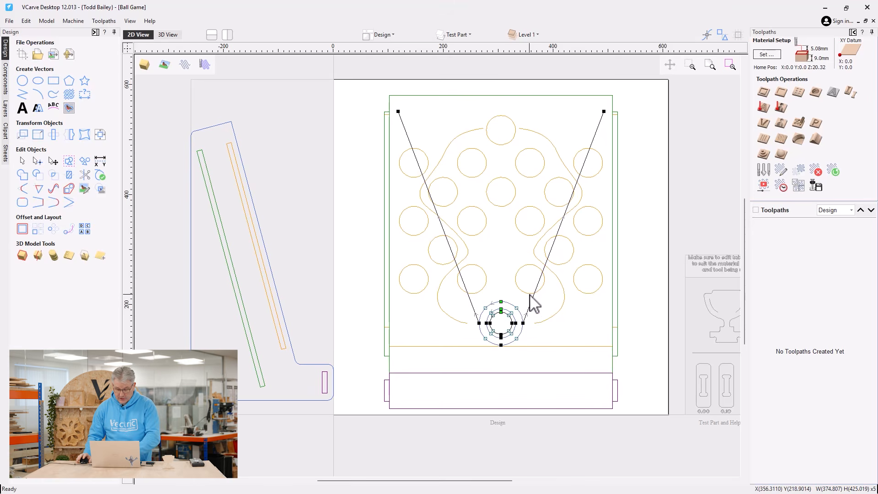
{"action": "left_click_drag", "start_coordinate": [451, 293], "coordinate": [542, 364]}
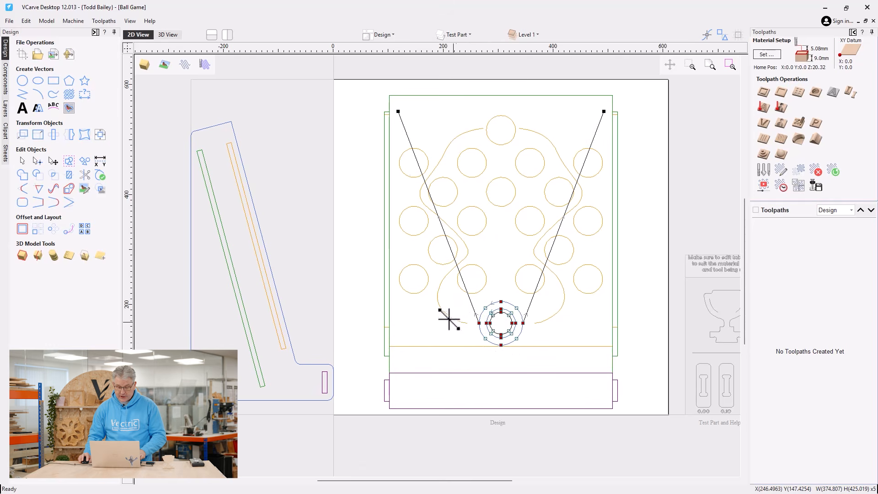
{"action": "left_click_drag", "start_coordinate": [448, 319], "coordinate": [452, 178]}
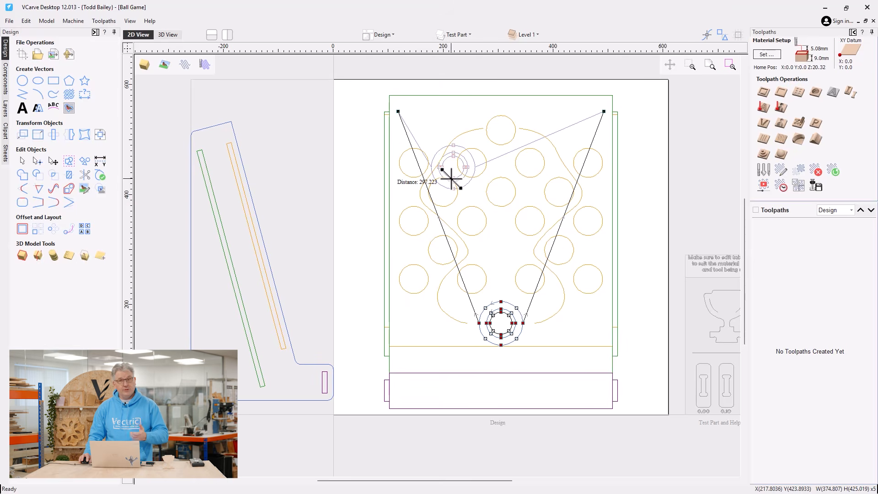
{"action": "left_click_drag", "start_coordinate": [451, 178], "coordinate": [464, 333]}
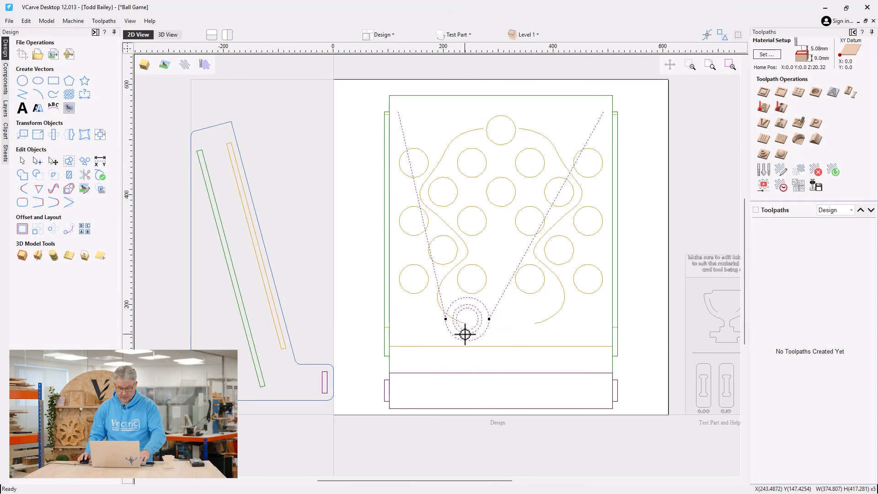
{"action": "key", "text": "ctrl+z"}
{"action": "left_click", "coordinate": [453, 346]}
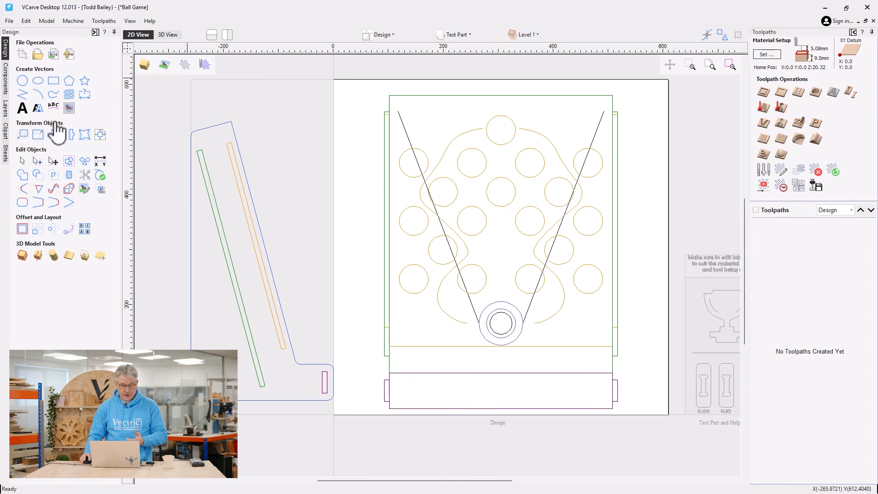
- Make the Front and Face sheet the active sheet
{"action": "left_click", "coordinate": [384, 35]}
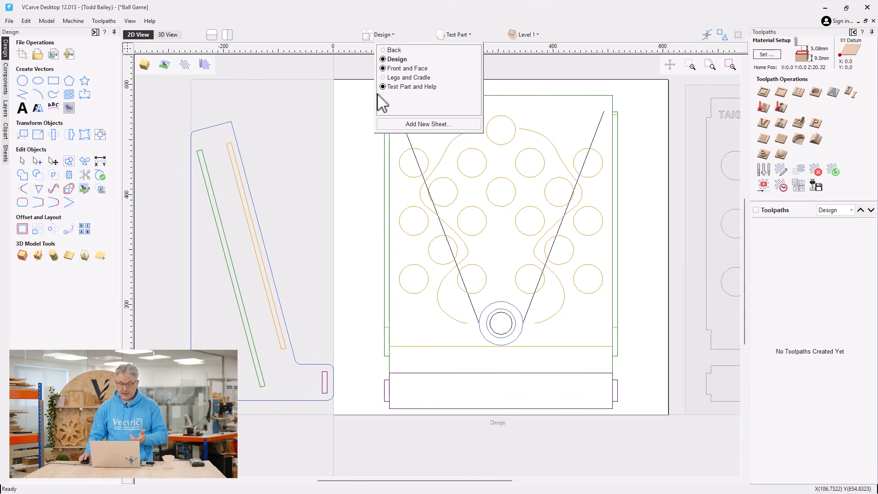
{"action": "scroll", "coordinate": [608, 212], "scroll_direction": "down", "scroll_amount": 5}
{"action": "middle_click_drag", "start_coordinate": [639, 246], "coordinate": [413, 229]}
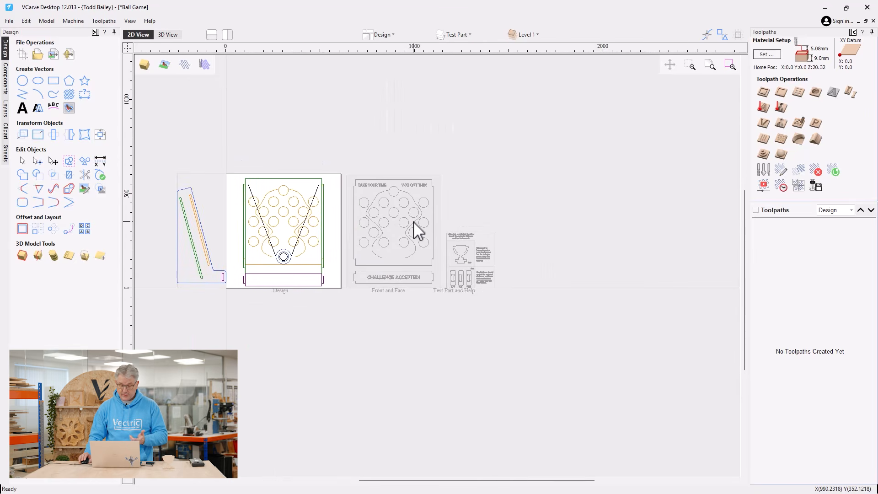
{"action": "scroll", "coordinate": [411, 234], "scroll_direction": "up", "scroll_amount": 2}
{"action": "double_click", "coordinate": [387, 244]}
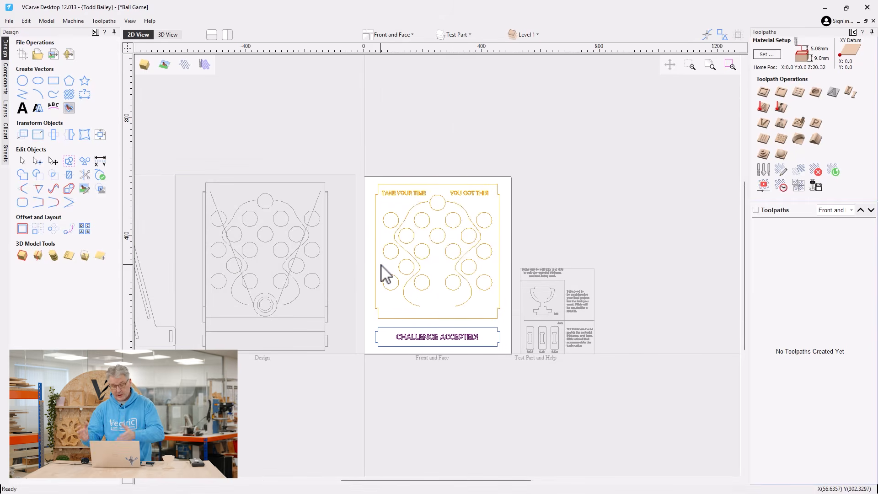
- Examine the face panel's notched corners, the CHALLENGE ACCEPTED! front panel and one of the curved lines around the holes
{"action": "scroll", "coordinate": [378, 219], "scroll_direction": "up", "scroll_amount": 4}
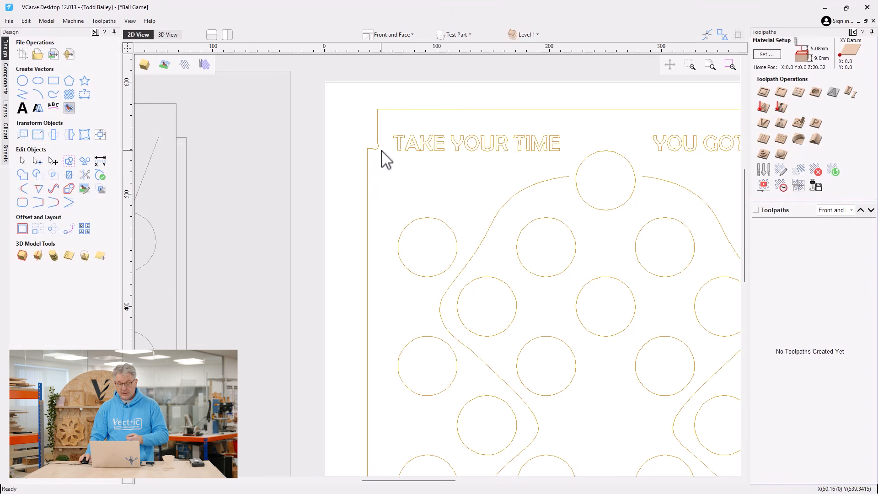
{"action": "scroll", "coordinate": [405, 174], "scroll_direction": "down", "scroll_amount": 3}
{"action": "scroll", "coordinate": [512, 430], "scroll_direction": "up", "scroll_amount": 3}
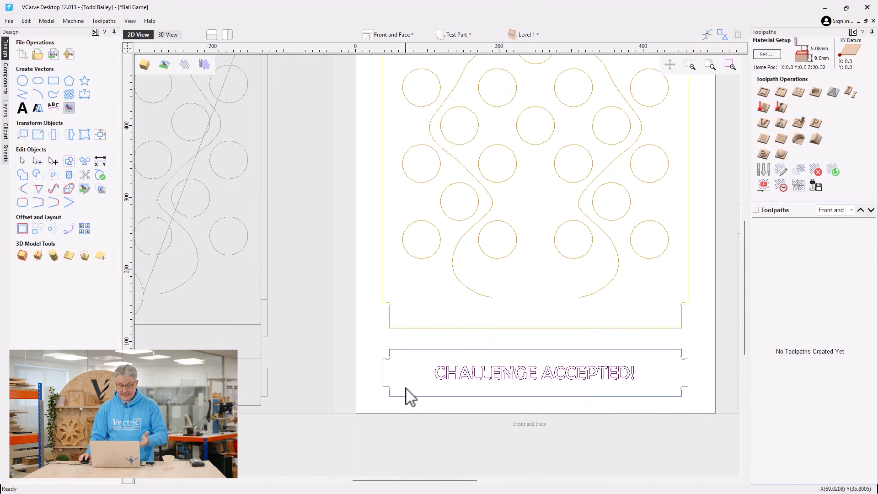
{"action": "scroll", "coordinate": [418, 387], "scroll_direction": "down", "scroll_amount": 2}
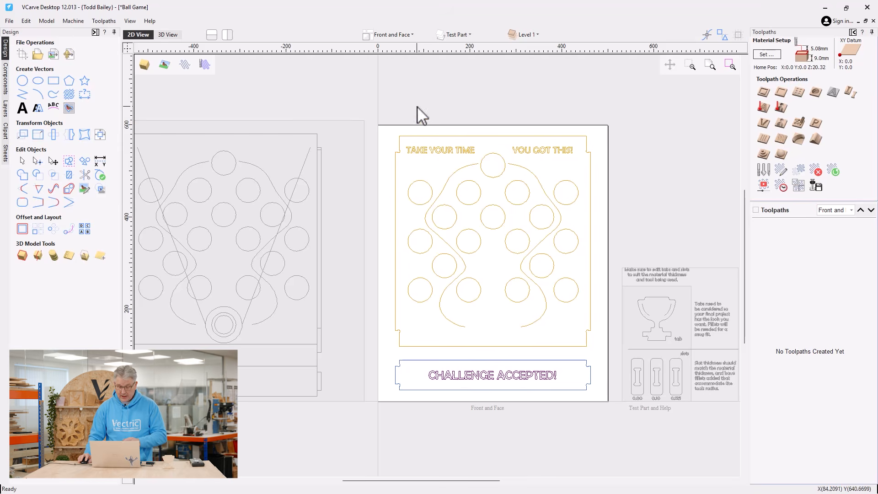
{"action": "left_click", "coordinate": [454, 179]}
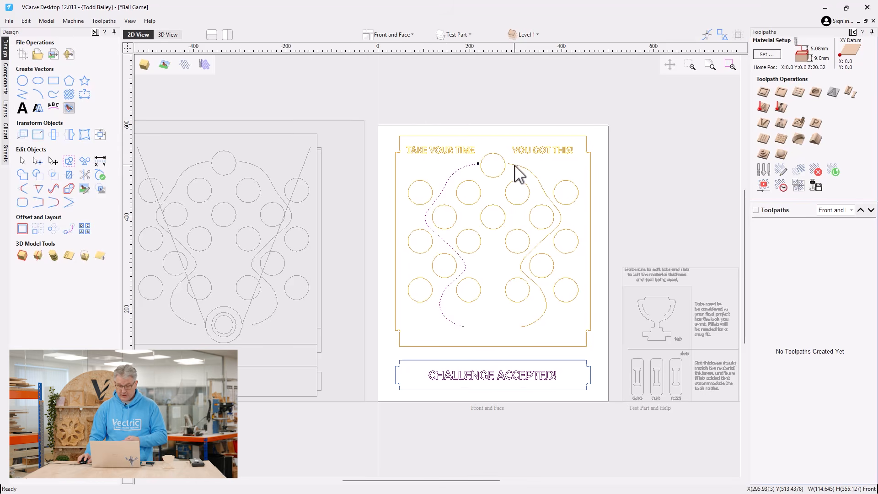
- Show the Back sheet alongside the other sheets and make it active
{"action": "left_click", "coordinate": [411, 36]}
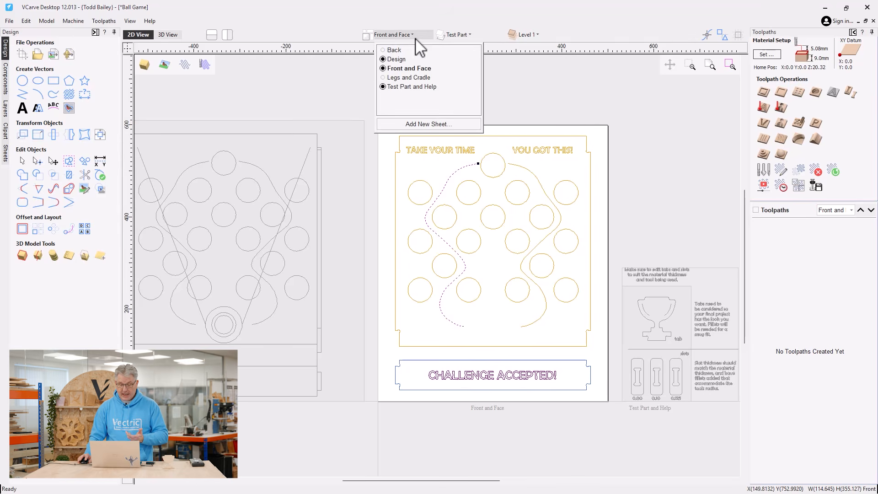
{"action": "left_click", "coordinate": [382, 50]}
{"action": "left_click", "coordinate": [383, 59]}
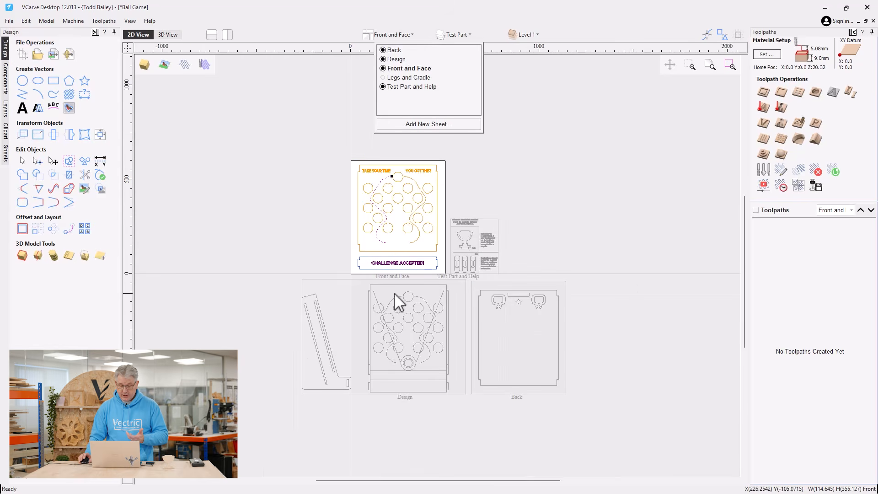
{"action": "double_click", "coordinate": [520, 371]}
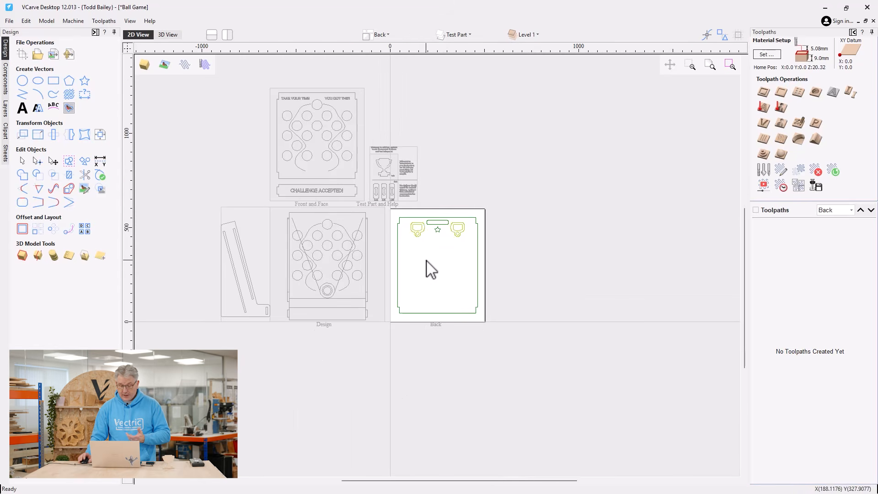
- Examine the back panel's two handle cut-outs and the star between them, selecting one handle's vectors together
{"action": "scroll", "coordinate": [425, 259], "scroll_direction": "up", "scroll_amount": 5}
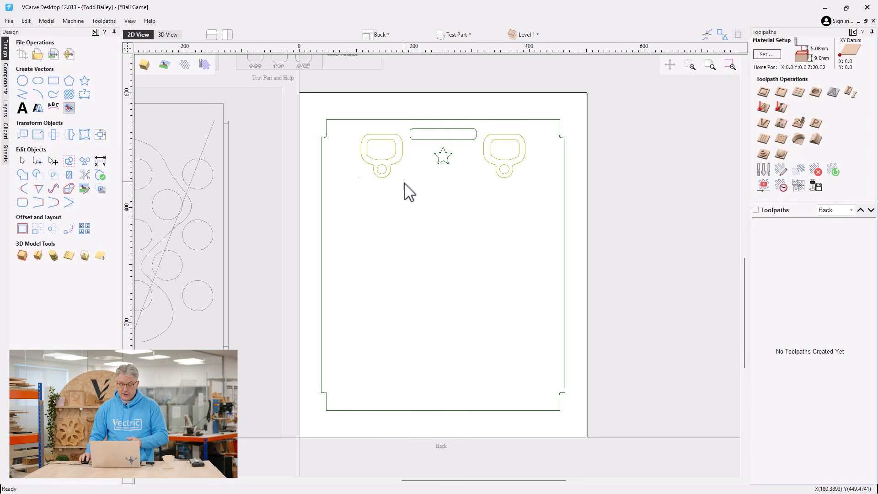
{"action": "left_click", "coordinate": [401, 162]}
{"action": "left_click_drag", "start_coordinate": [481, 126], "coordinate": [529, 192]}
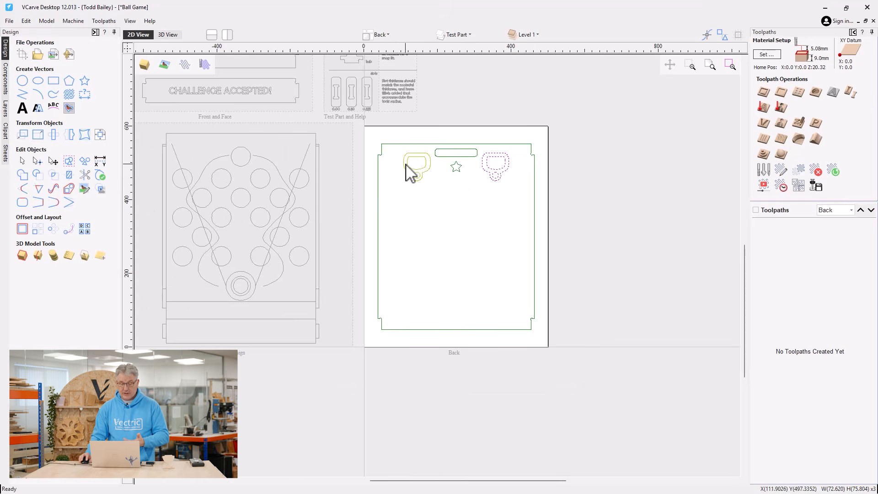
{"action": "scroll", "coordinate": [283, 155], "scroll_direction": "down", "scroll_amount": 1}
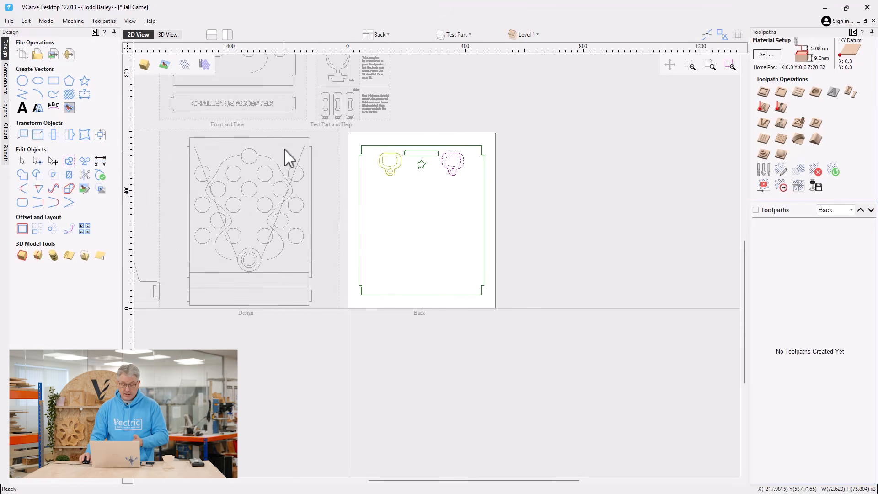
{"action": "scroll", "coordinate": [418, 164], "scroll_direction": "down", "scroll_amount": 1}
{"action": "scroll", "coordinate": [411, 167], "scroll_direction": "up", "scroll_amount": 3}
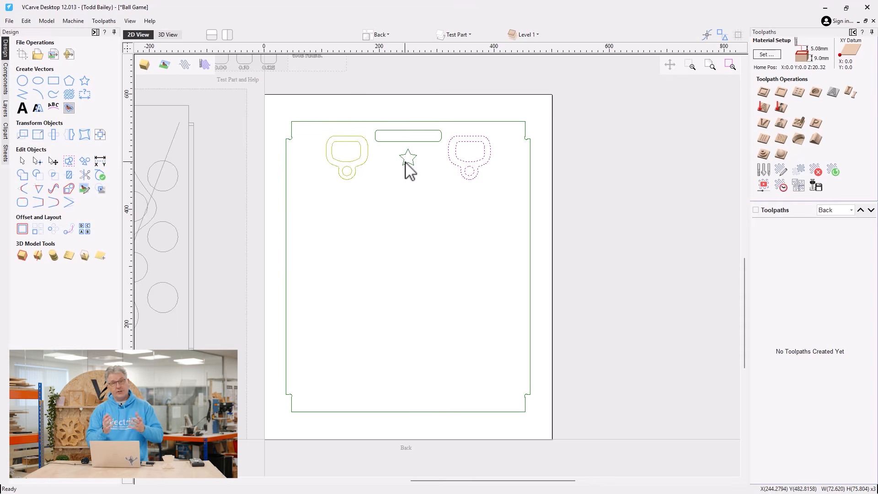
{"action": "scroll", "coordinate": [382, 205], "scroll_direction": "down", "scroll_amount": 4}
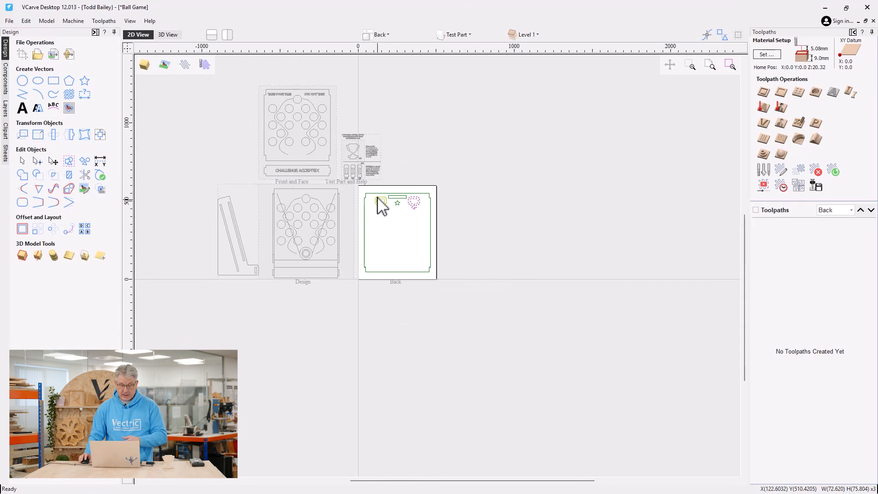
- Show the Legs and Cradle sheet alongside the others and make it active
{"action": "left_click", "coordinate": [387, 35]}
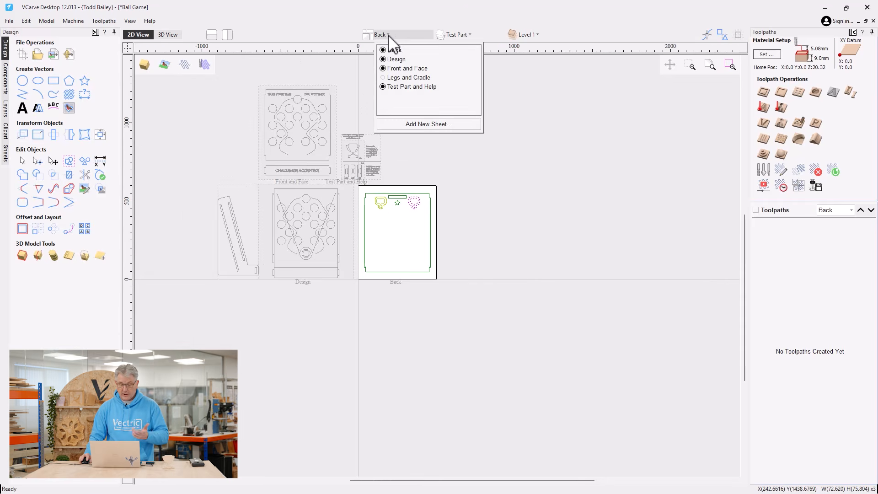
{"action": "left_click", "coordinate": [386, 77]}
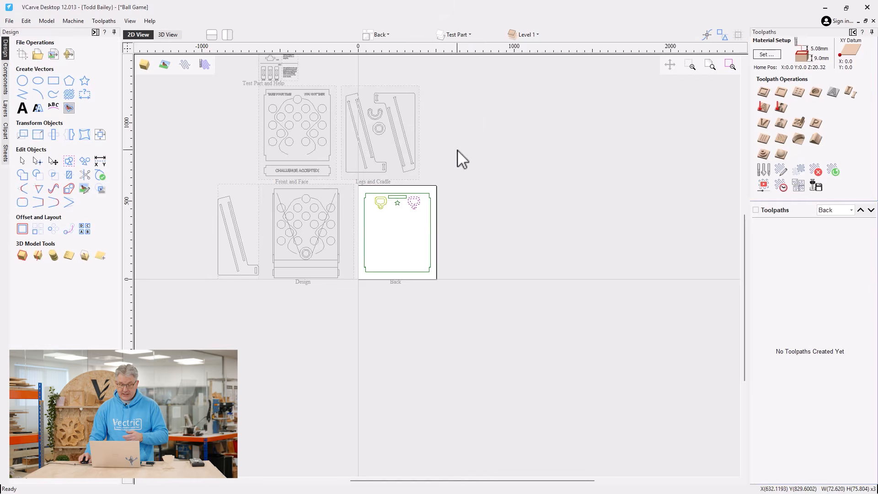
{"action": "scroll", "coordinate": [390, 152], "scroll_direction": "up", "scroll_amount": 3}
{"action": "double_click", "coordinate": [388, 125]}
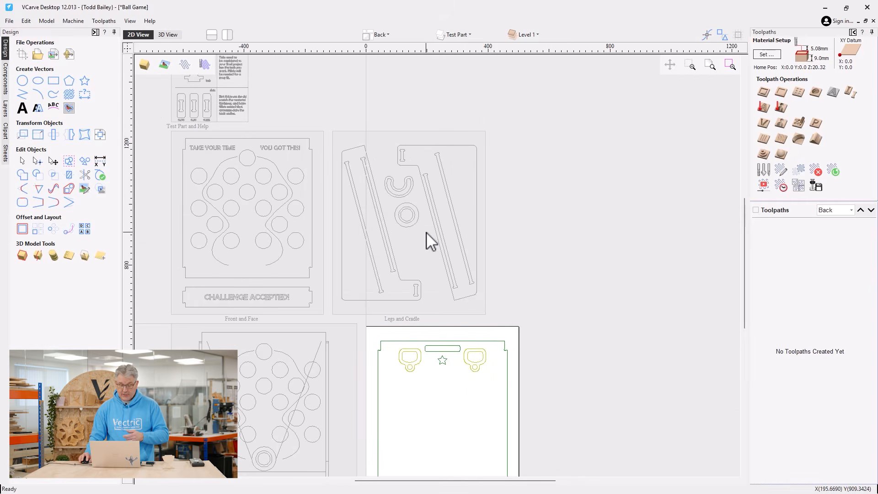
- Examine the legs, cradle and ball on the sheet, including the ball's outer and middle circles individually, and clear the selection
{"action": "scroll", "coordinate": [427, 254], "scroll_direction": "up", "scroll_amount": 3}
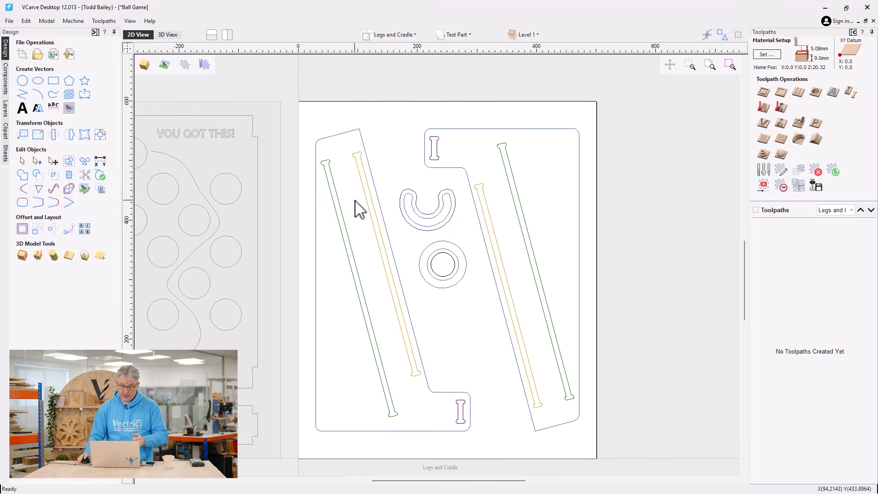
{"action": "left_click", "coordinate": [432, 285]}
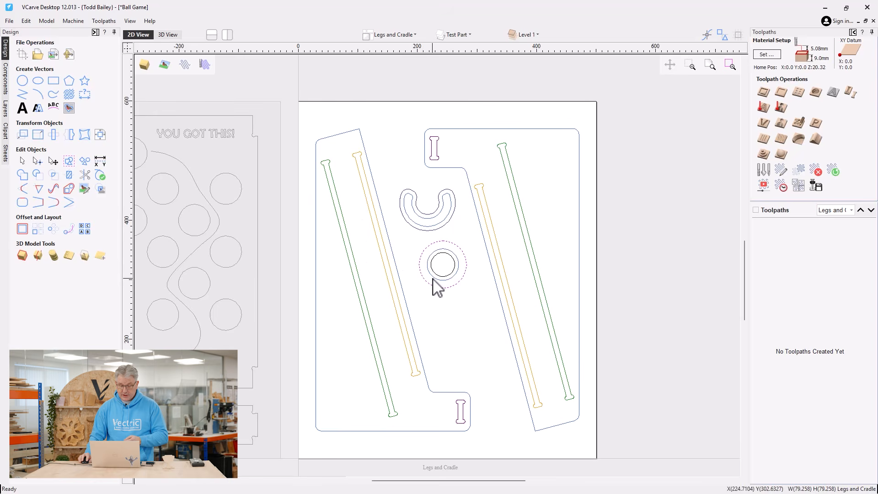
{"action": "left_click", "coordinate": [434, 278]}
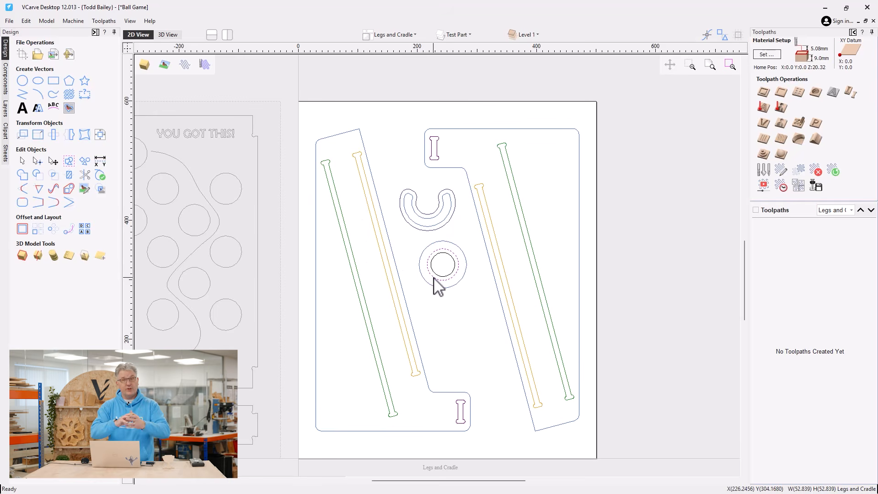
{"action": "left_click", "coordinate": [437, 223]}
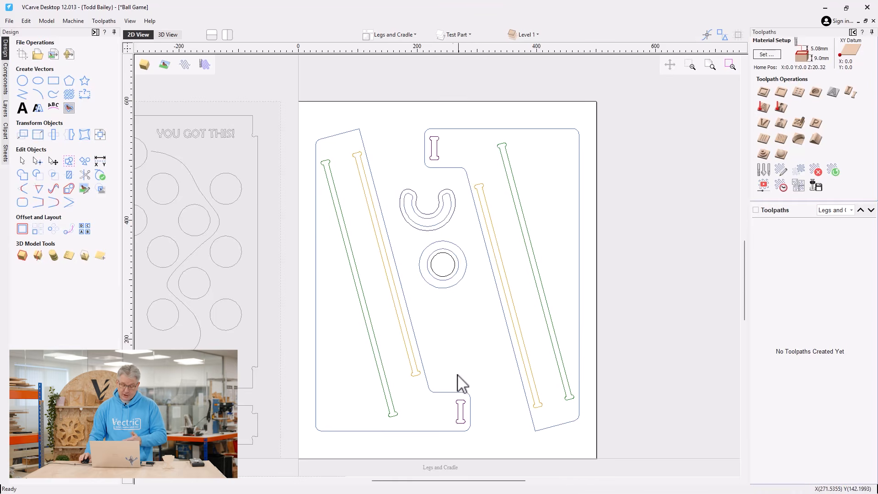
- Make the Front and Face sheet active again and bring its panels into close view
{"action": "scroll", "coordinate": [427, 392], "scroll_direction": "down", "scroll_amount": 3}
{"action": "left_click_drag", "start_coordinate": [744, 256], "coordinate": [745, 314]}
{"action": "scroll", "coordinate": [316, 197], "scroll_direction": "up", "scroll_amount": 1}
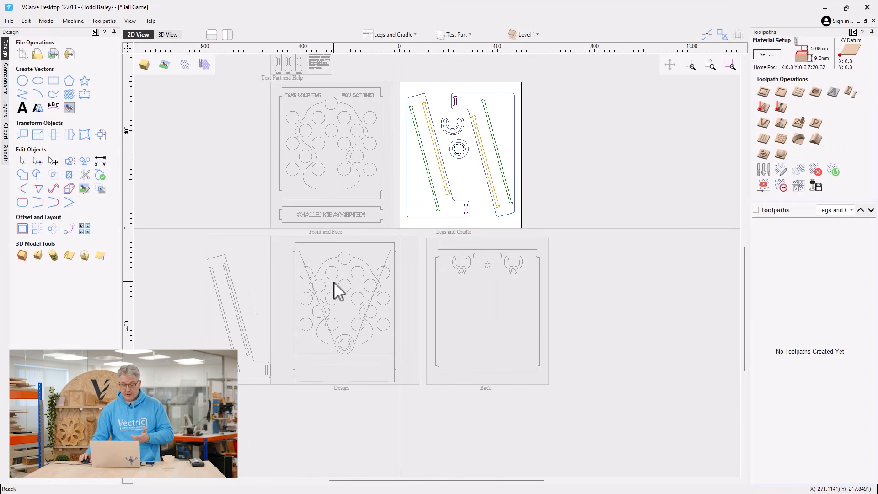
{"action": "left_click", "coordinate": [317, 163]}
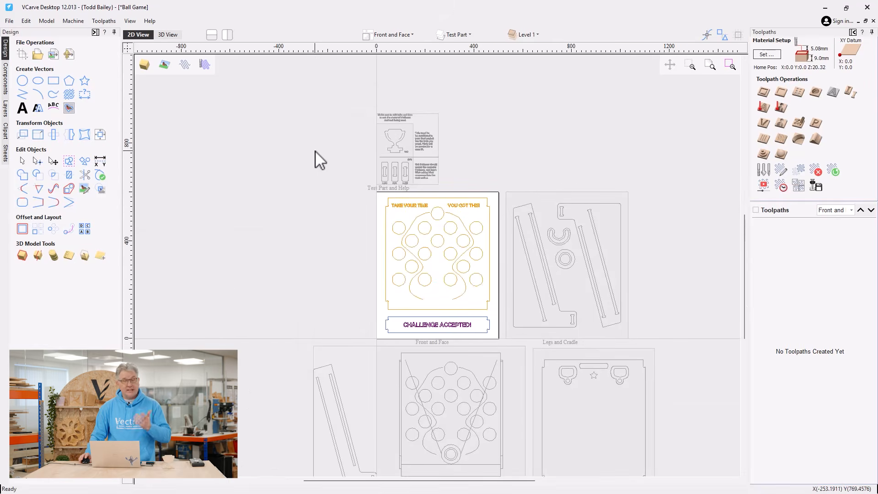
{"action": "scroll", "coordinate": [401, 247], "scroll_direction": "up", "scroll_amount": 3}
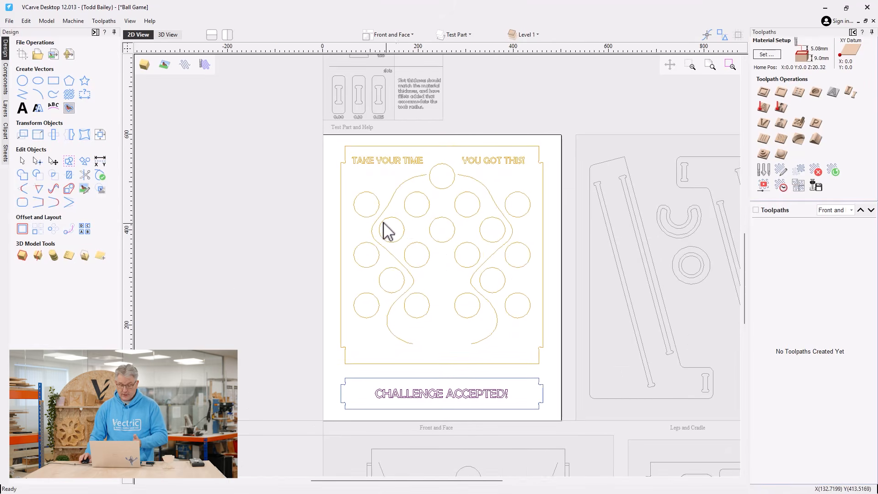
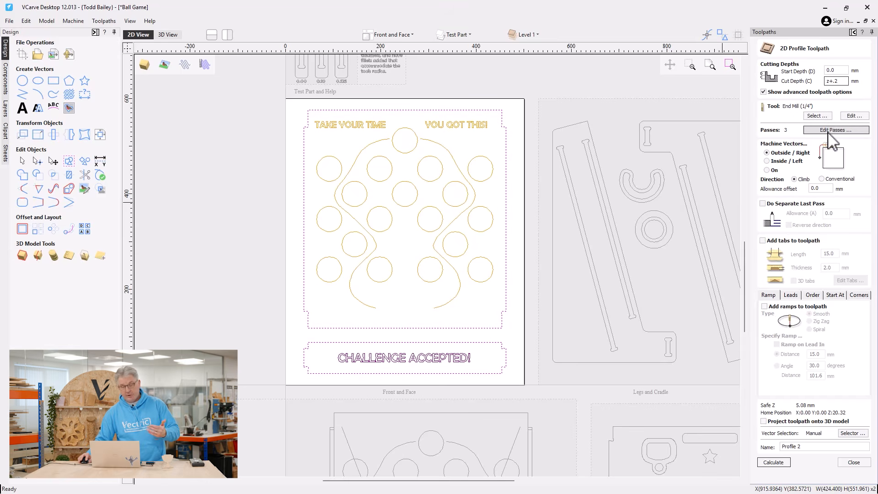
- Set the first pass depth of the profile toolpath to 6.5 mm, keeping the final pass at 9.2 mm
{"action": "left_click", "coordinate": [829, 130]}
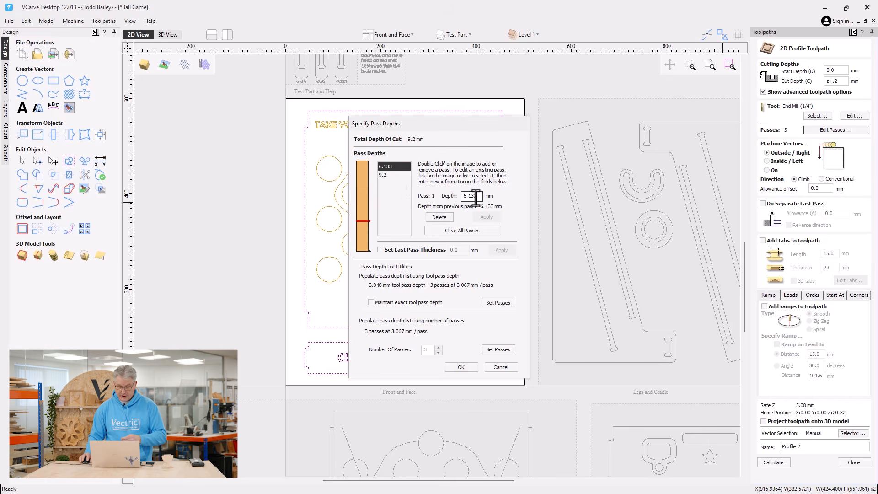
{"action": "type", "text": "5"}
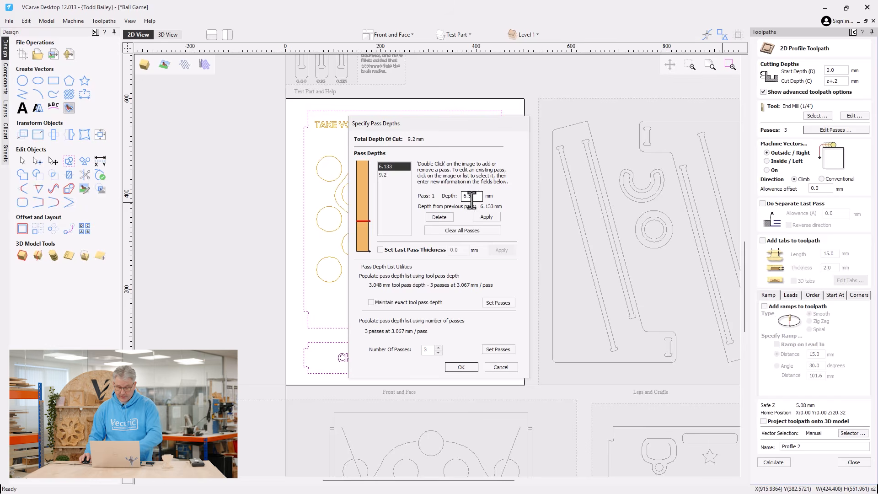
{"action": "left_click", "coordinate": [486, 218]}
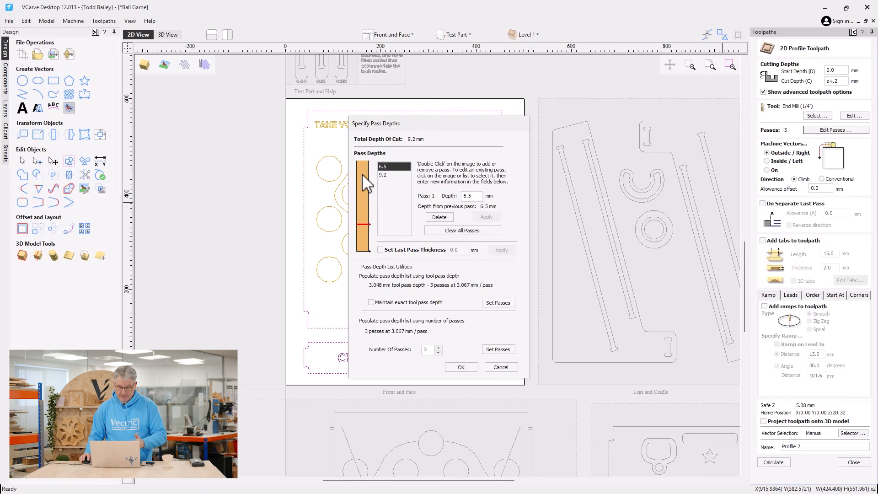
{"action": "left_click", "coordinate": [460, 367]}
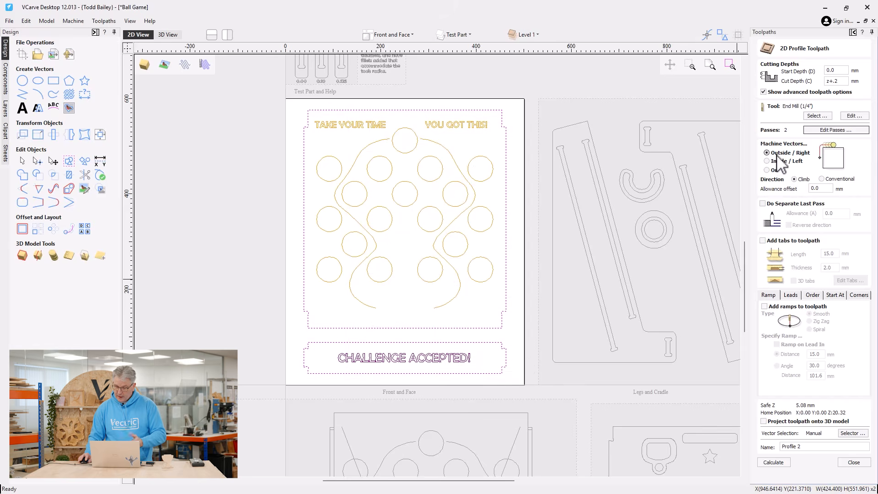
- Enable tabs on the toolpath and place eight around the large front panel's outline, two on each side
{"action": "left_click", "coordinate": [762, 240]}
{"action": "left_click", "coordinate": [851, 280]}
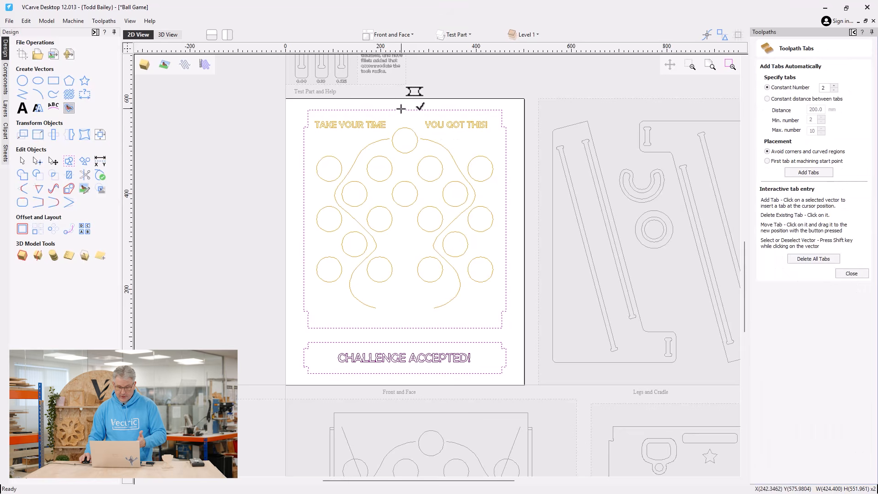
{"action": "left_click", "coordinate": [354, 110]}
{"action": "left_click", "coordinate": [452, 109]}
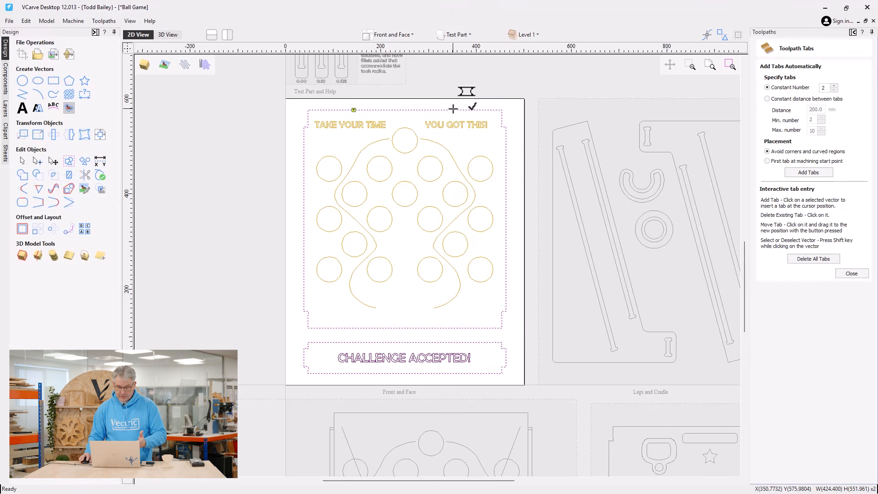
{"action": "left_click", "coordinate": [303, 182]}
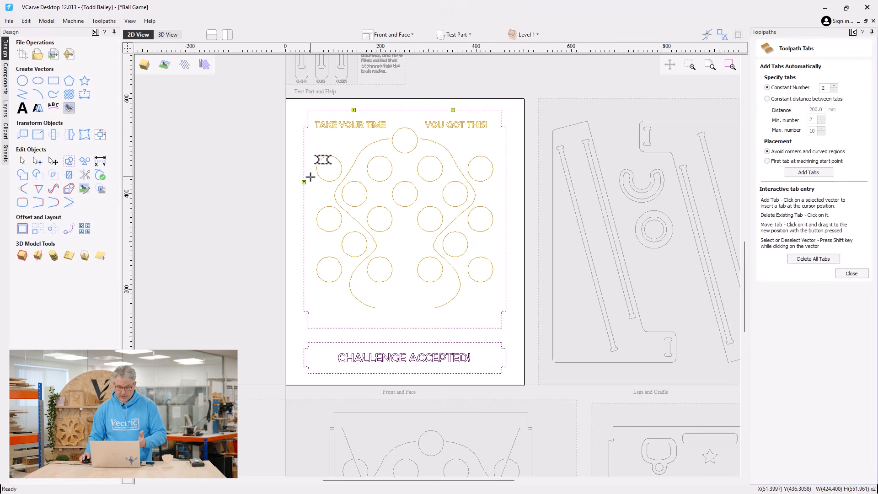
{"action": "left_click", "coordinate": [304, 279]}
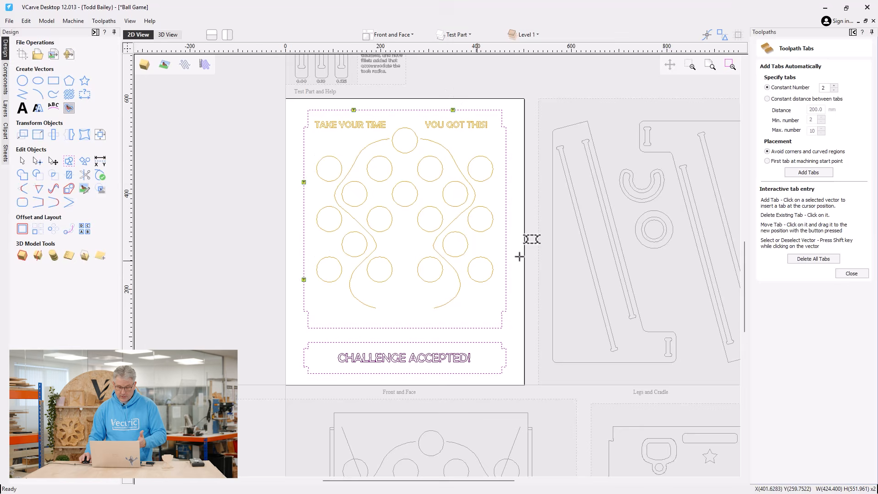
{"action": "left_click", "coordinate": [506, 176]}
{"action": "left_click", "coordinate": [506, 272]}
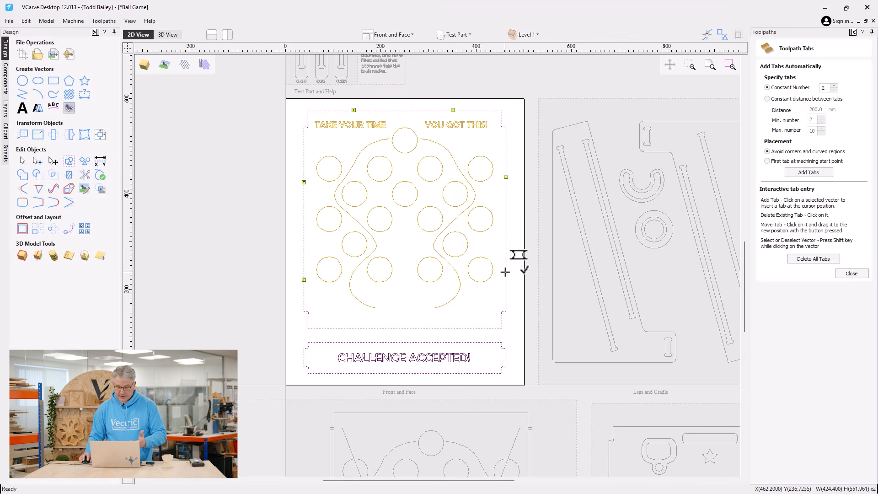
{"action": "left_click", "coordinate": [365, 328]}
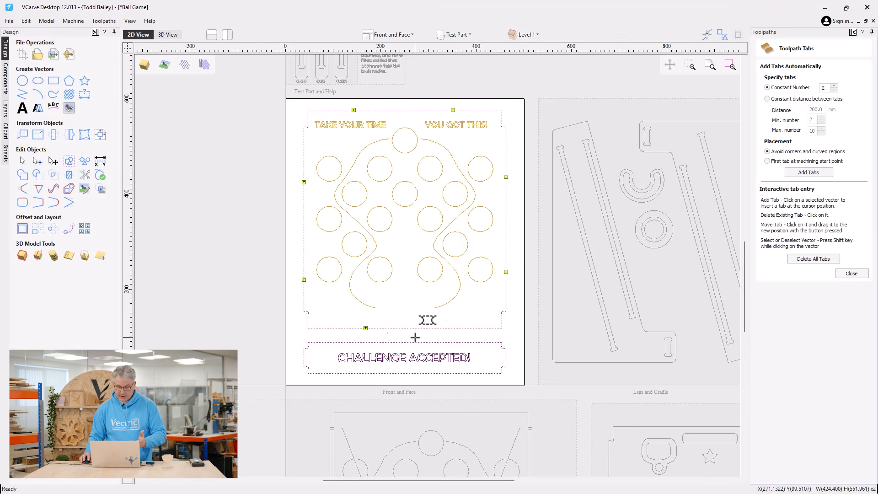
{"action": "left_click", "coordinate": [436, 327]}
- Place six tabs around the "CHALLENGE ACCEPTED!" panel, two on each long edge and one on each end, and finish tab editing
{"action": "left_click", "coordinate": [367, 342]}
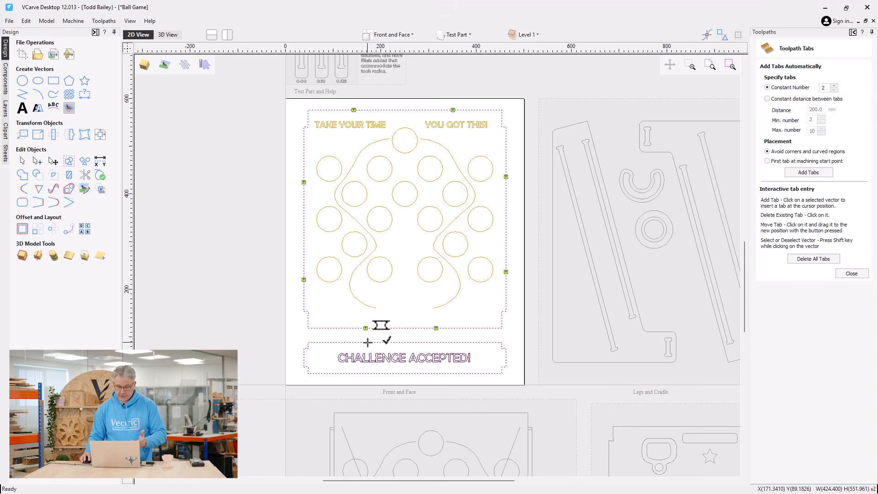
{"action": "left_click", "coordinate": [434, 342]}
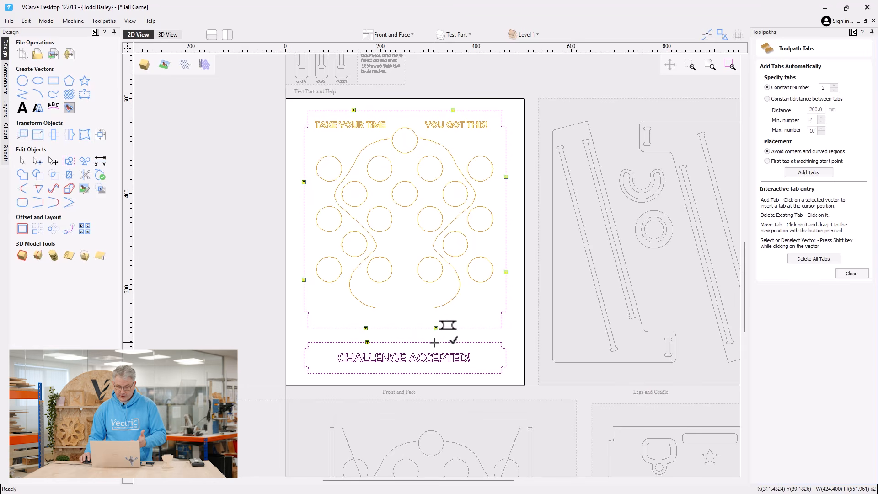
{"action": "left_click", "coordinate": [366, 374]}
{"action": "left_click", "coordinate": [438, 373]}
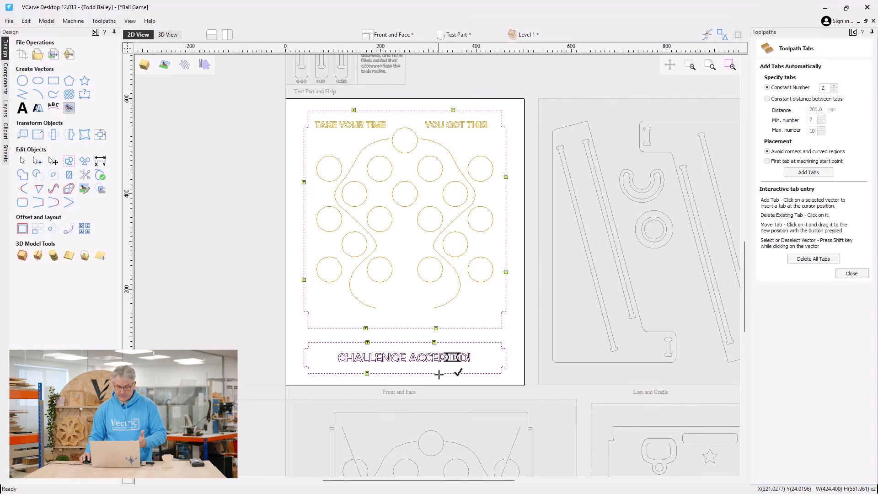
{"action": "left_click", "coordinate": [305, 356]}
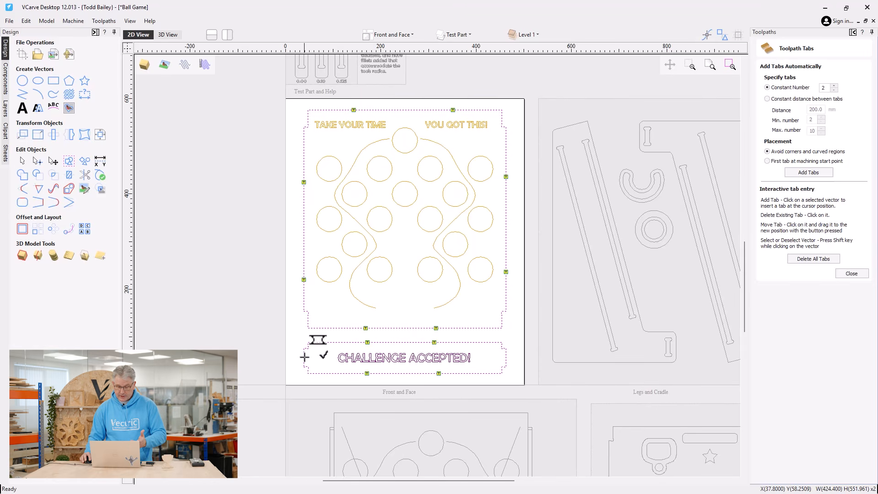
{"action": "left_click", "coordinate": [506, 360]}
{"action": "left_click", "coordinate": [851, 273]}
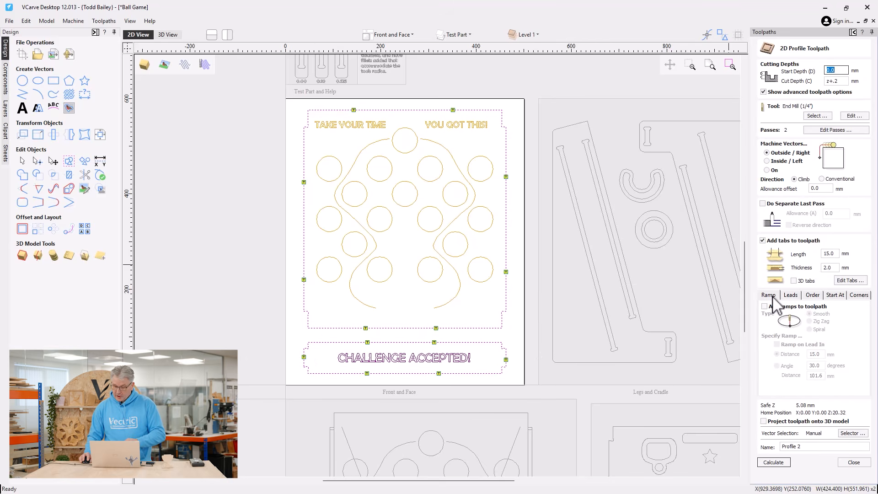
- Add smooth ramps with a 25 mm distance and 45-degree straight line leads with a 25 mm lead length to the toolpath
{"action": "left_click", "coordinate": [764, 306]}
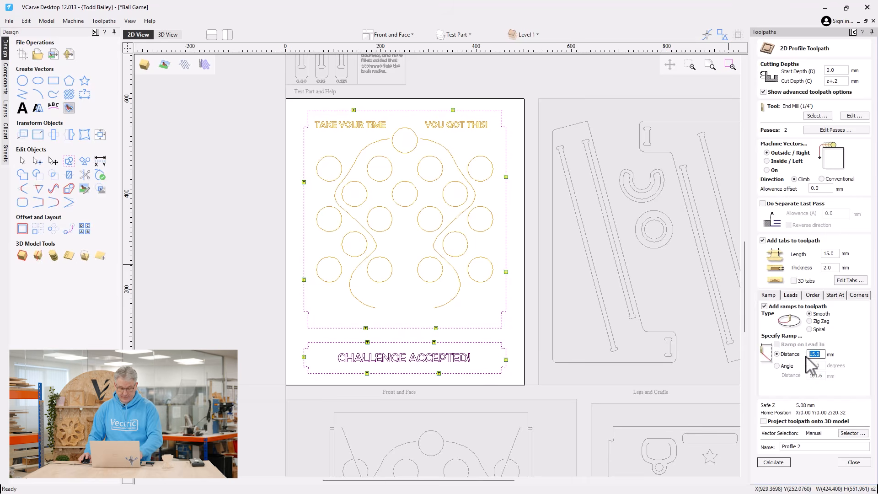
{"action": "left_click", "coordinate": [789, 295]}
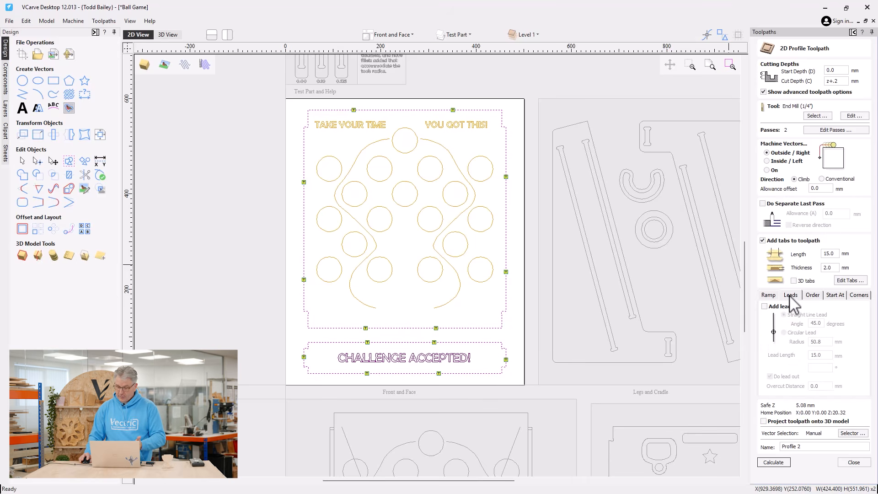
{"action": "left_click", "coordinate": [764, 307]}
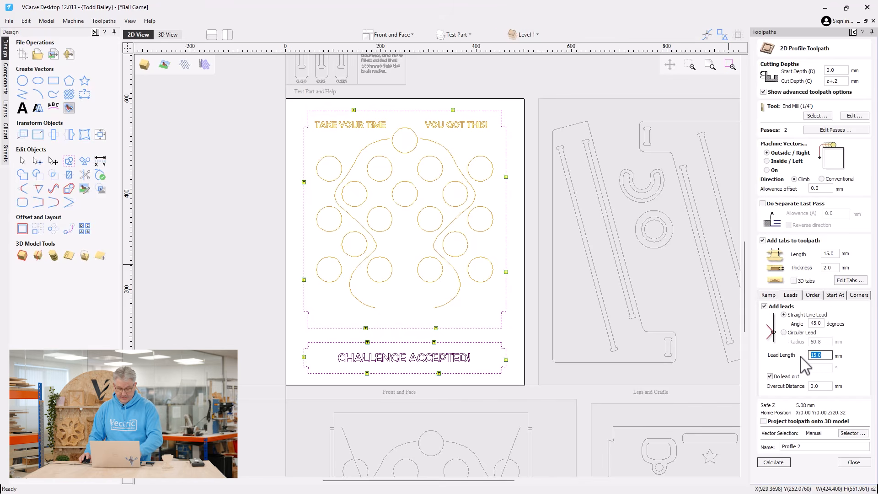
{"action": "type", "text": "25"}
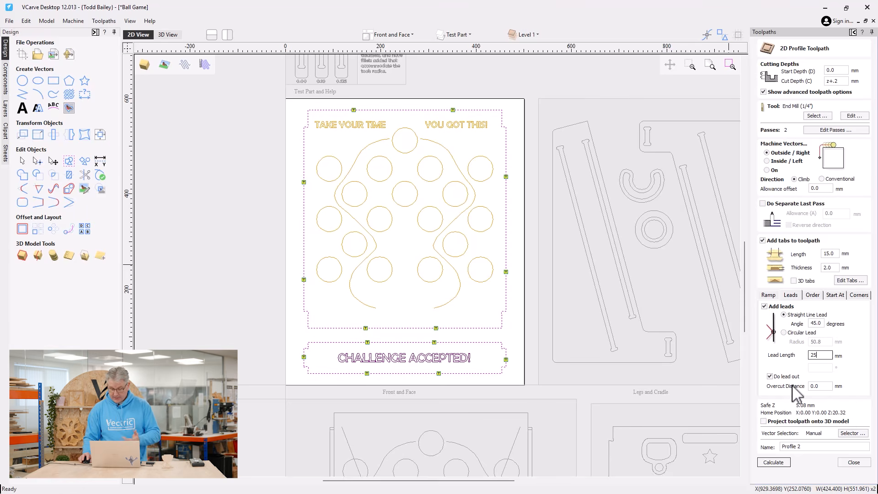
- Name the profile toolpath Cutout and calculate it, accepting the cut through the material and the clipped leads
{"action": "left_click", "coordinate": [791, 446]}
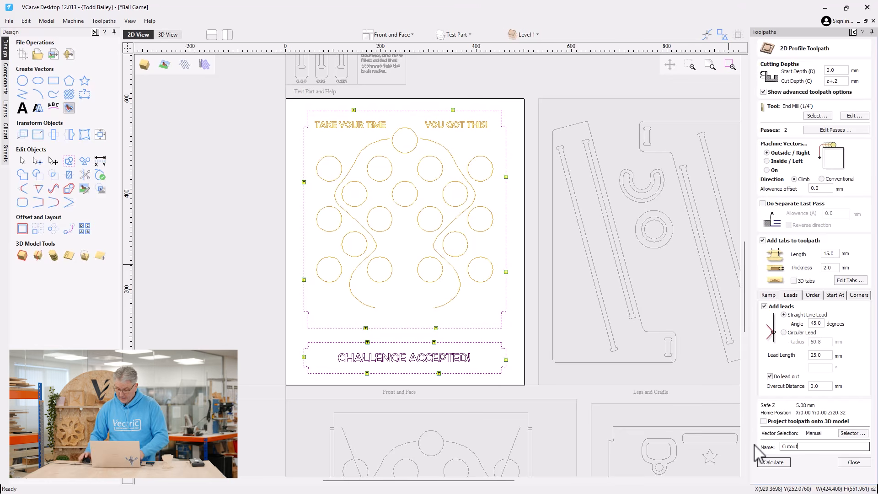
{"action": "left_click", "coordinate": [776, 463]}
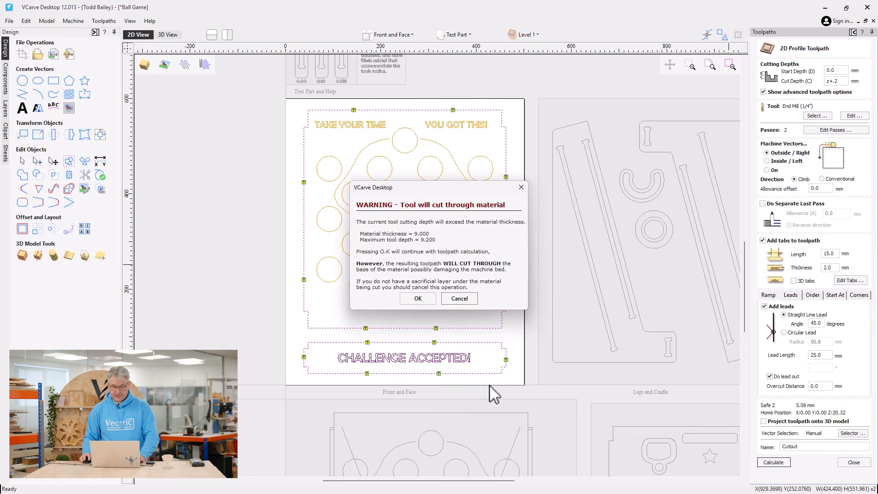
{"action": "left_click", "coordinate": [424, 298]}
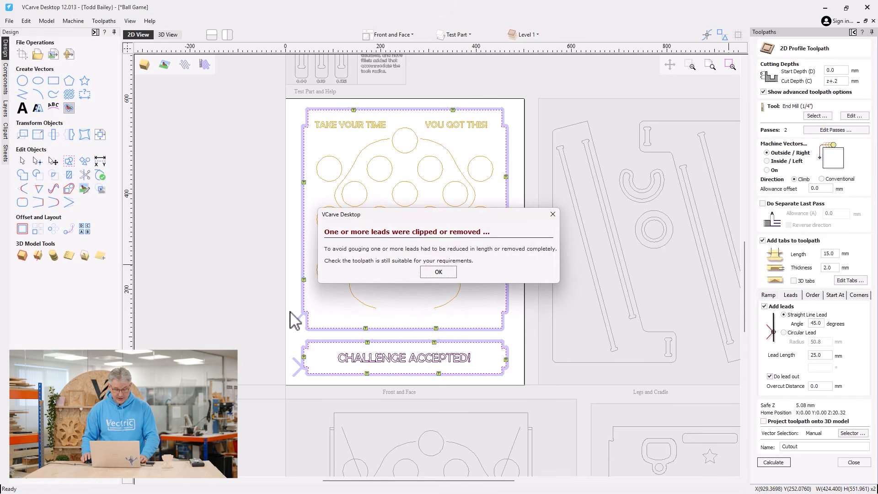
{"action": "left_click", "coordinate": [427, 272]}
- Examine the lead-in and lead-out moves at the large front panel's lower-left notch in the 3D preview
{"action": "left_click_drag", "start_coordinate": [402, 342], "coordinate": [436, 286]}
{"action": "scroll", "coordinate": [315, 411], "scroll_direction": "up", "scroll_amount": 4}
{"action": "left_click_drag", "start_coordinate": [276, 334], "coordinate": [291, 295]}
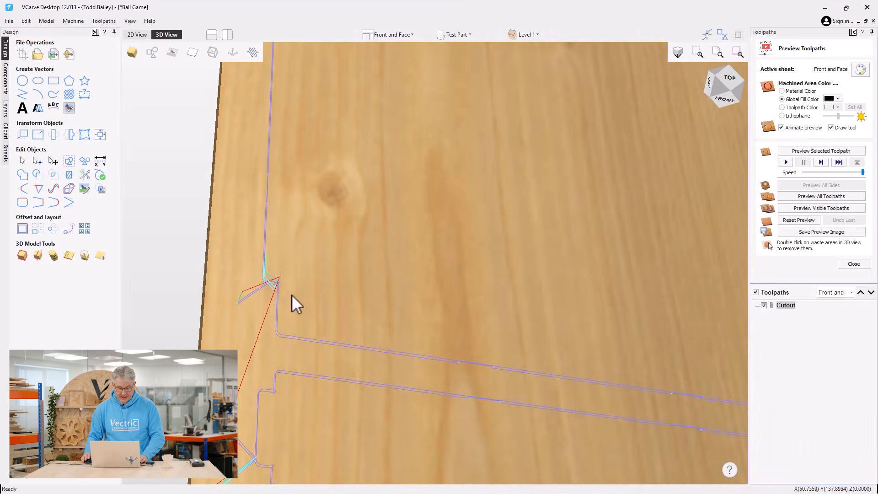
{"action": "scroll", "coordinate": [273, 275], "scroll_direction": "up", "scroll_amount": 2}
{"action": "left_click_drag", "start_coordinate": [336, 278], "coordinate": [452, 278]}
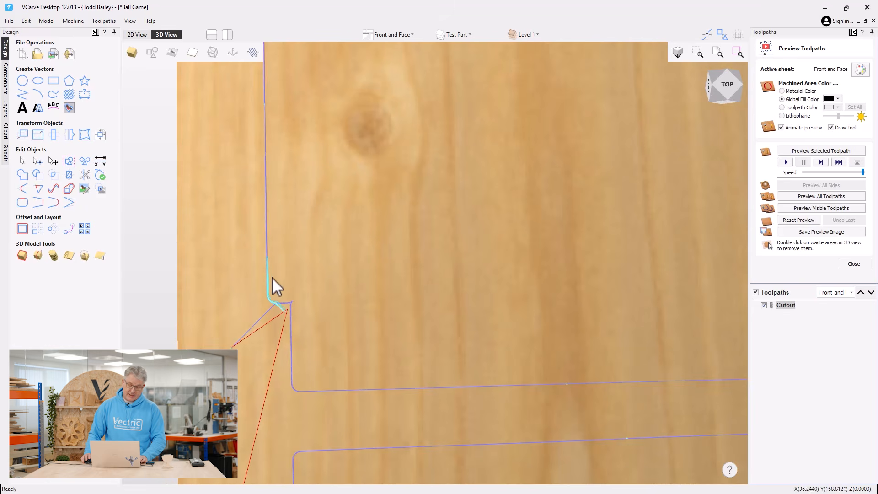
{"action": "left_click_drag", "start_coordinate": [371, 294], "coordinate": [341, 227]}
- Make the lower-left outer corner node of the large front panel's outline its start point in the 2D view
{"action": "left_click", "coordinate": [139, 33]}
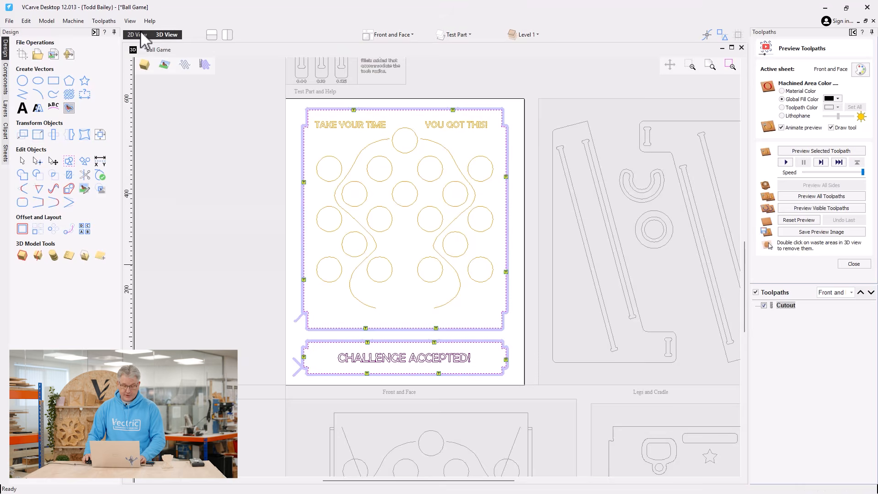
{"action": "scroll", "coordinate": [298, 318], "scroll_direction": "up", "scroll_amount": 3}
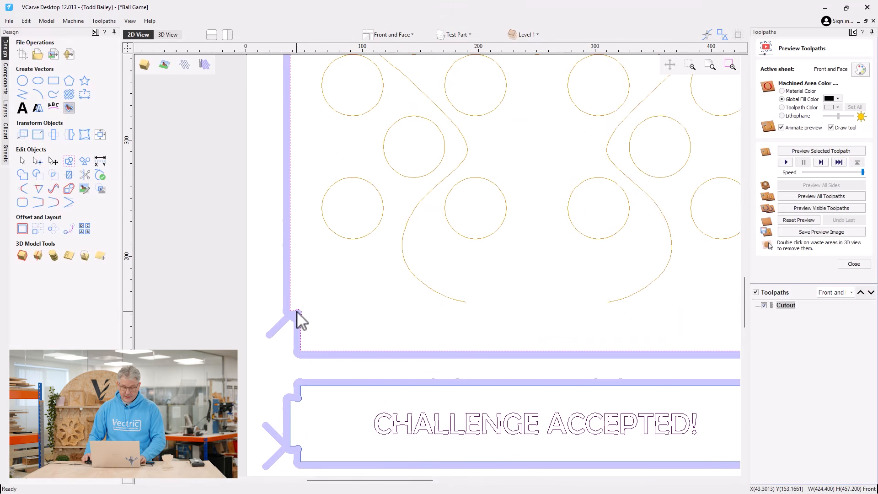
{"action": "left_click", "coordinate": [297, 311]}
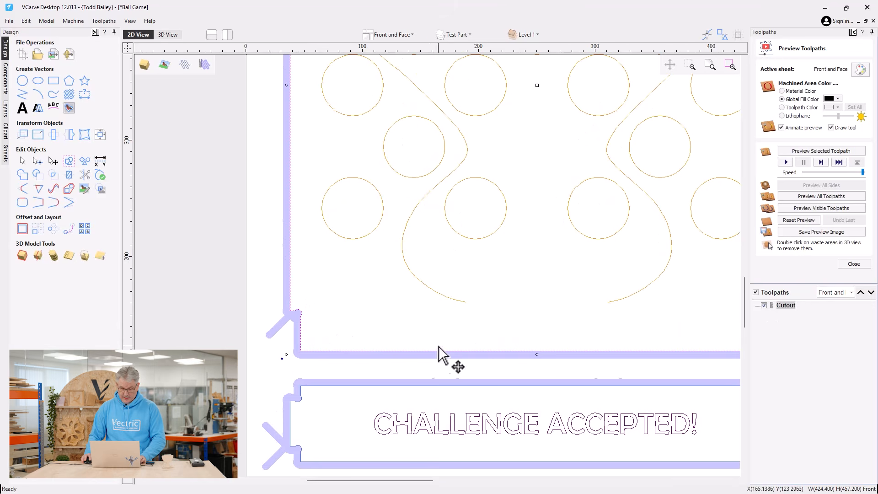
{"action": "left_click", "coordinate": [855, 264]}
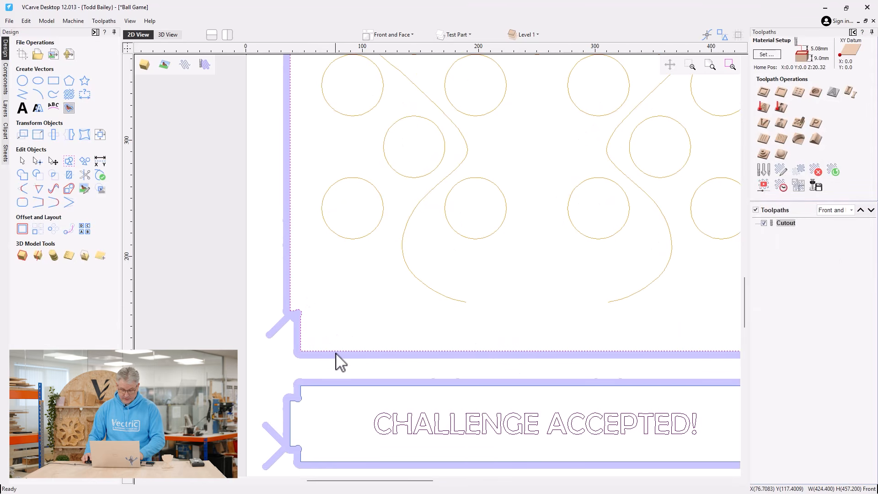
{"action": "scroll", "coordinate": [290, 317], "scroll_direction": "up", "scroll_amount": 4}
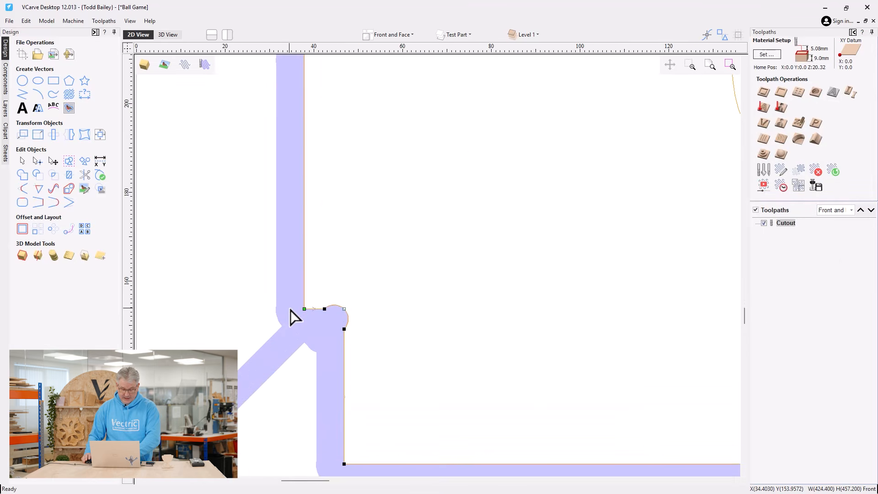
{"action": "scroll", "coordinate": [290, 309], "scroll_direction": "down", "scroll_amount": 6}
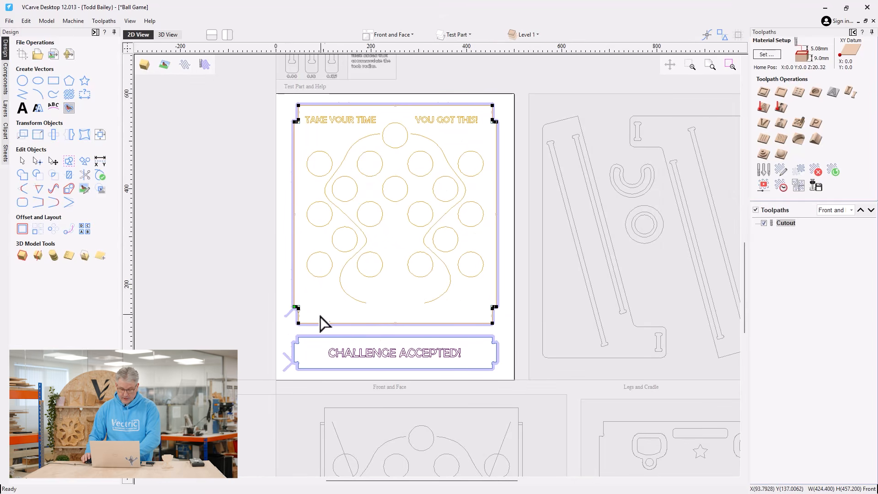
{"action": "scroll", "coordinate": [316, 324], "scroll_direction": "up", "scroll_amount": 3}
{"action": "right_click", "coordinate": [274, 335]}
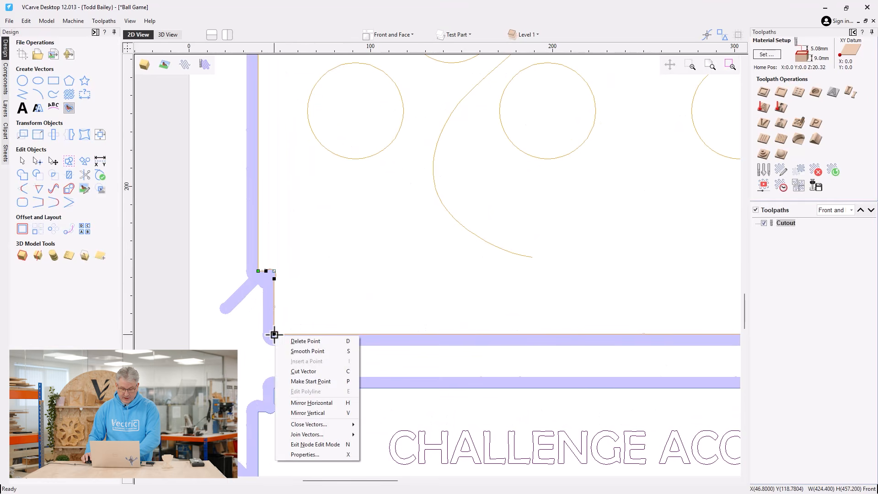
{"action": "left_click", "coordinate": [302, 381]}
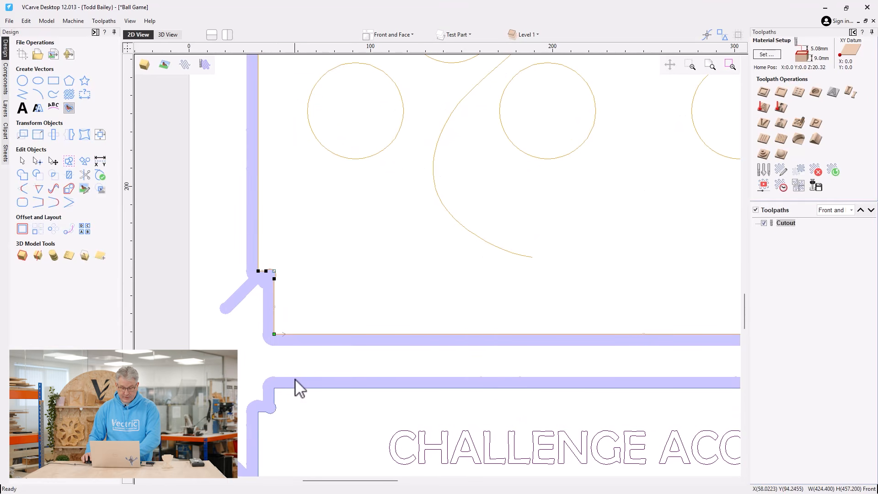
- Recalculate the Cutout toolpath with the moved start point and check the panels' leads in the 3D preview
{"action": "double_click", "coordinate": [787, 224]}
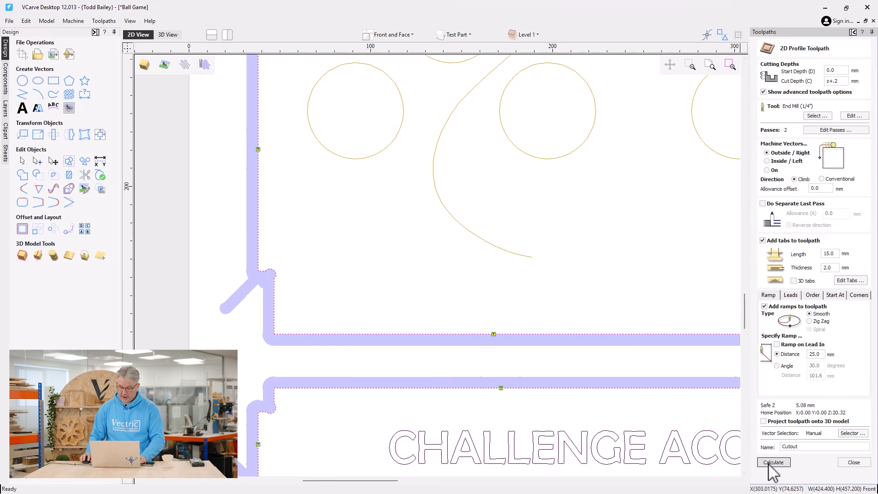
{"action": "left_click", "coordinate": [773, 462]}
{"action": "left_click", "coordinate": [425, 297]}
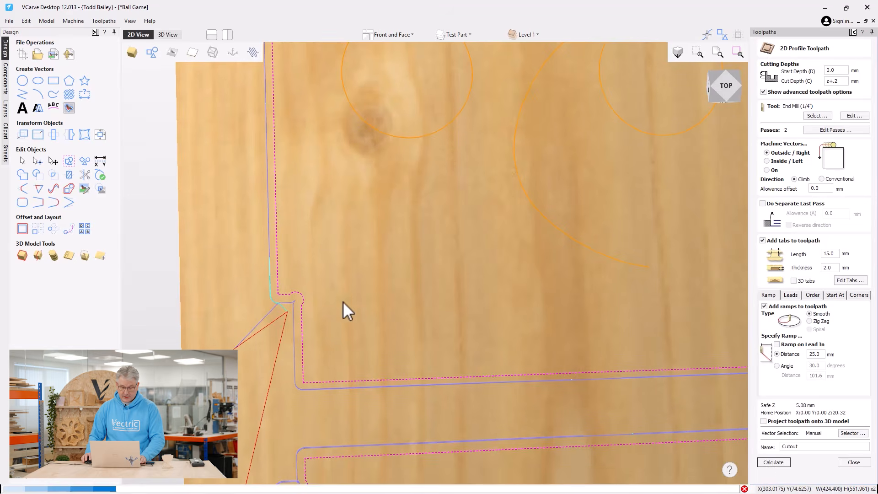
{"action": "left_click_drag", "start_coordinate": [363, 314], "coordinate": [417, 308]}
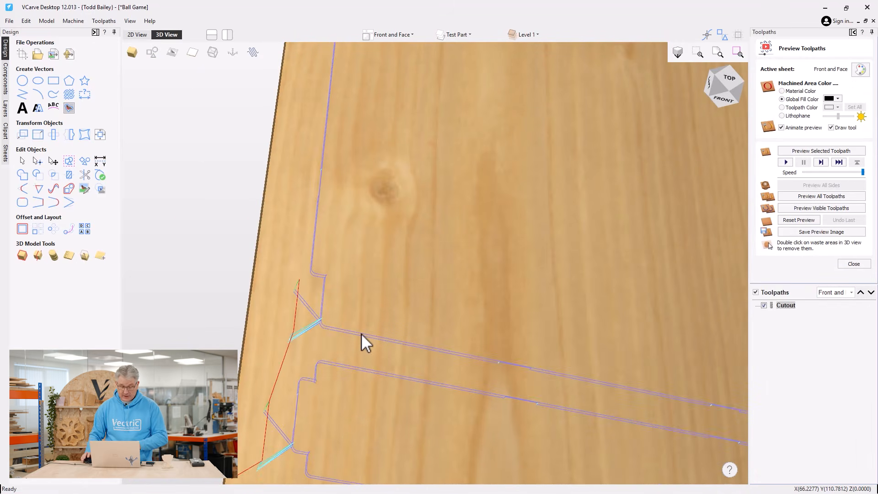
- Preview the visible Cutout toolpath in 3D with the machined areas shown in Material Color and inspect the panels' cuts and tabs
{"action": "left_click_drag", "start_coordinate": [361, 334], "coordinate": [525, 322]}
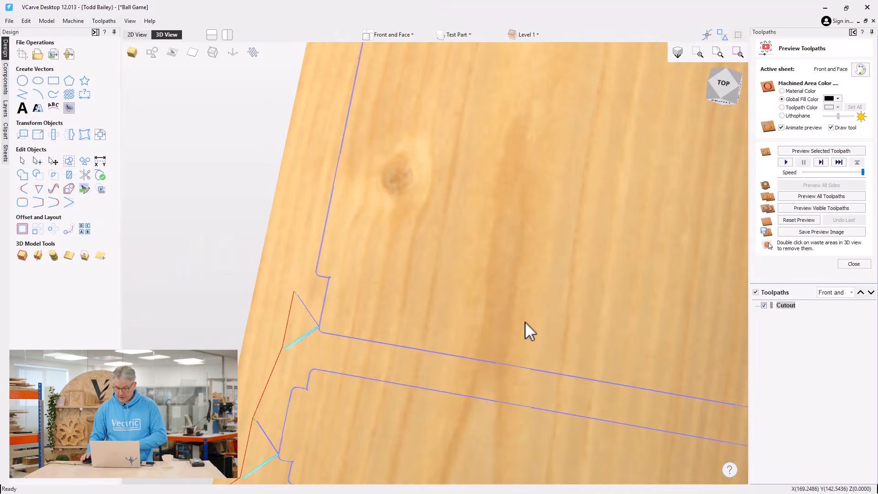
{"action": "left_click", "coordinate": [806, 208]}
{"action": "left_click_drag", "start_coordinate": [467, 297], "coordinate": [548, 217]}
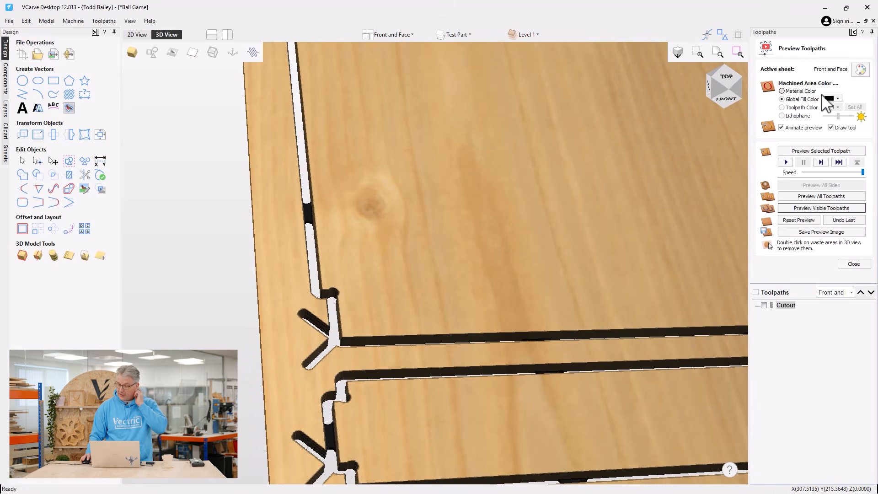
{"action": "left_click", "coordinate": [782, 91]}
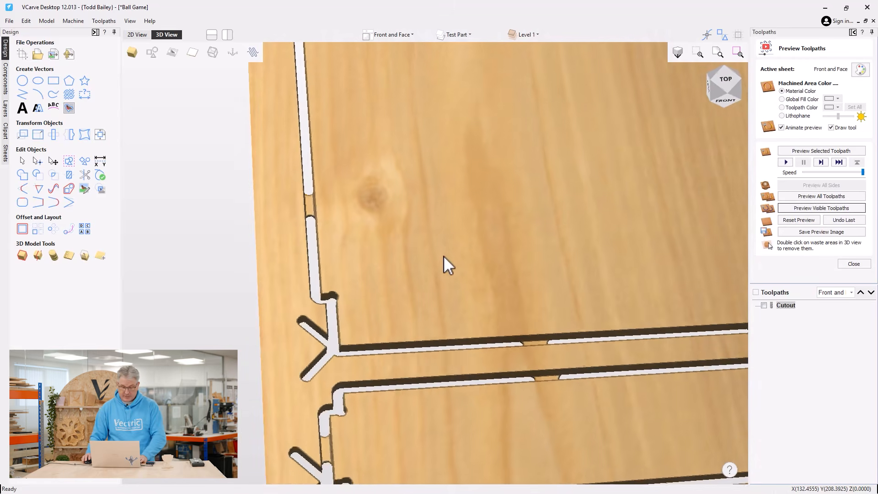
{"action": "scroll", "coordinate": [440, 272], "scroll_direction": "down", "scroll_amount": 4}
{"action": "left_click_drag", "start_coordinate": [440, 273], "coordinate": [465, 301]}
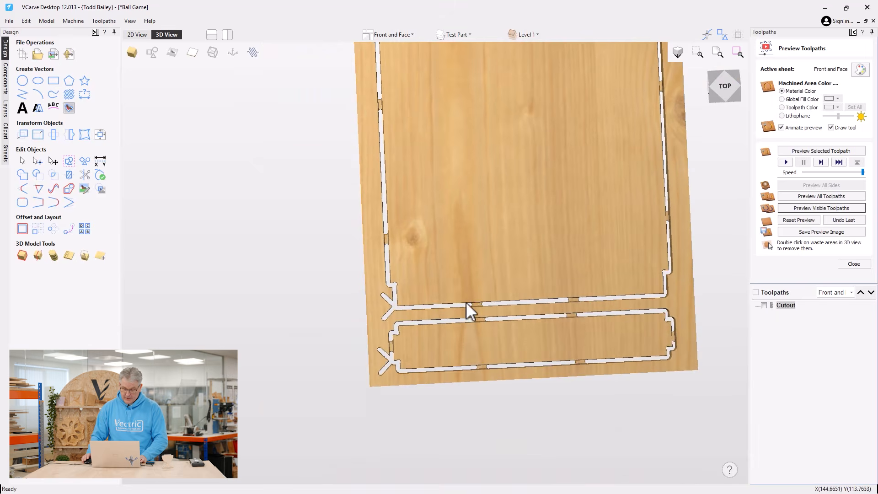
{"action": "scroll", "coordinate": [484, 287], "scroll_direction": "down", "scroll_amount": 3}
{"action": "left_click_drag", "start_coordinate": [503, 263], "coordinate": [454, 306]}
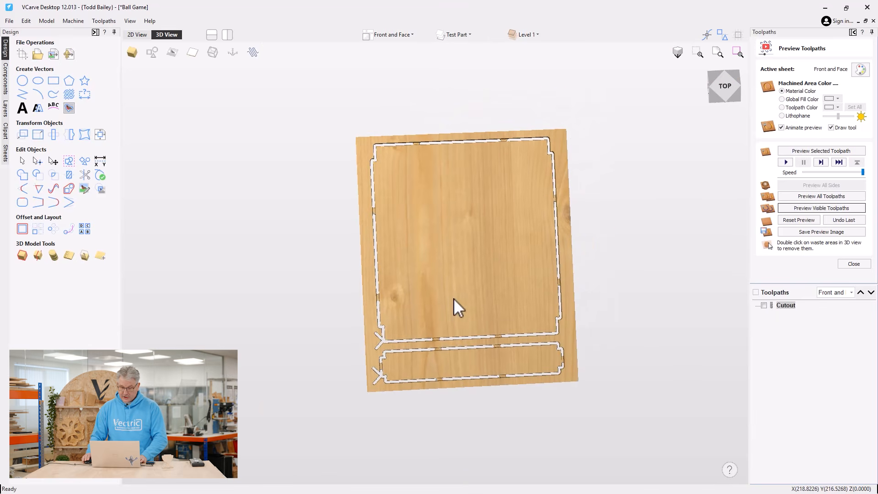
- Select all 18 hole circles on the large front panel in the 2D view
{"action": "left_click", "coordinate": [138, 35]}
{"action": "scroll", "coordinate": [496, 297], "scroll_direction": "down", "scroll_amount": 5}
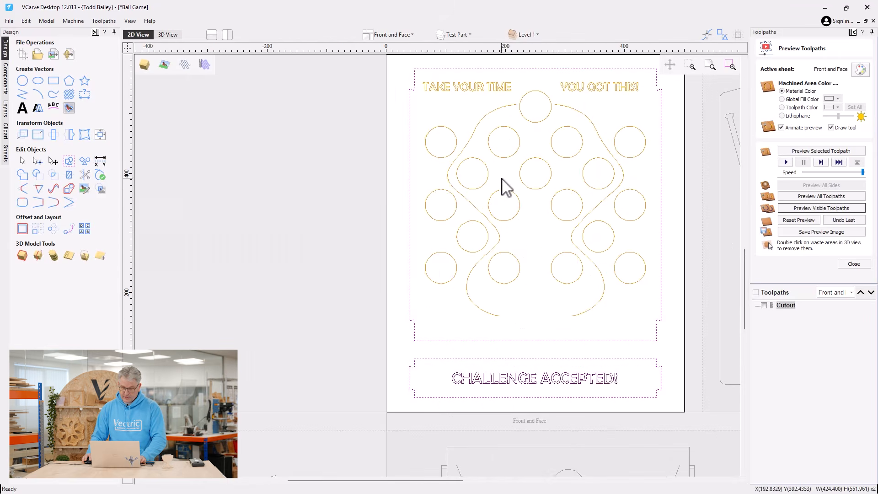
{"action": "left_click", "coordinate": [488, 182]}
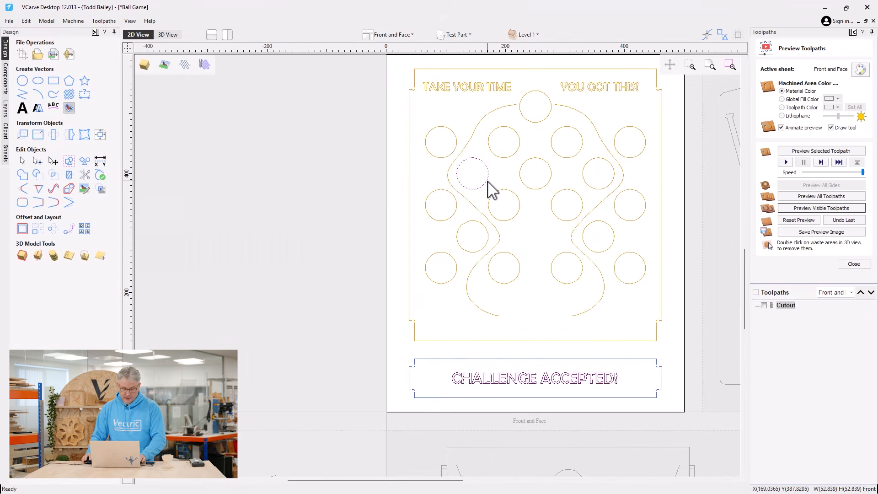
{"action": "left_click", "coordinate": [455, 148], "text": "shift"}
{"action": "left_click", "coordinate": [447, 191], "text": "shift"}
{"action": "left_click", "coordinate": [459, 247], "text": "shift"}
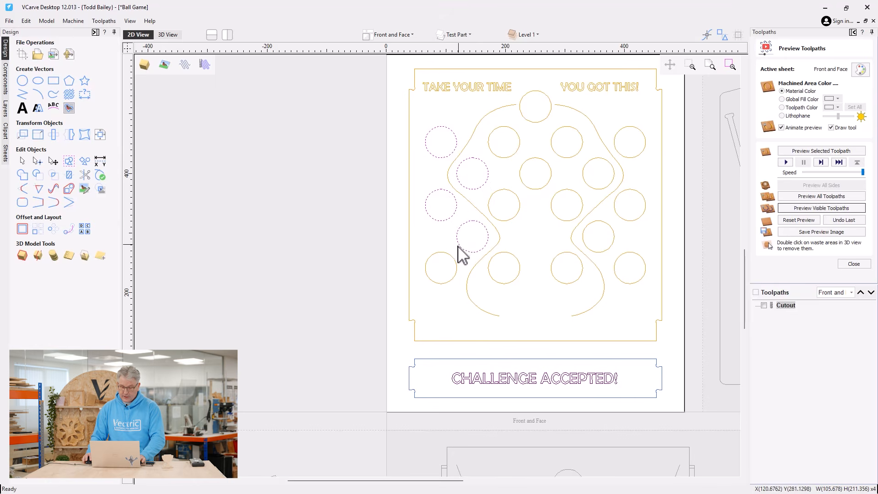
{"action": "left_click", "coordinate": [453, 253], "text": "shift"}
{"action": "left_click", "coordinate": [496, 154], "text": "shift"}
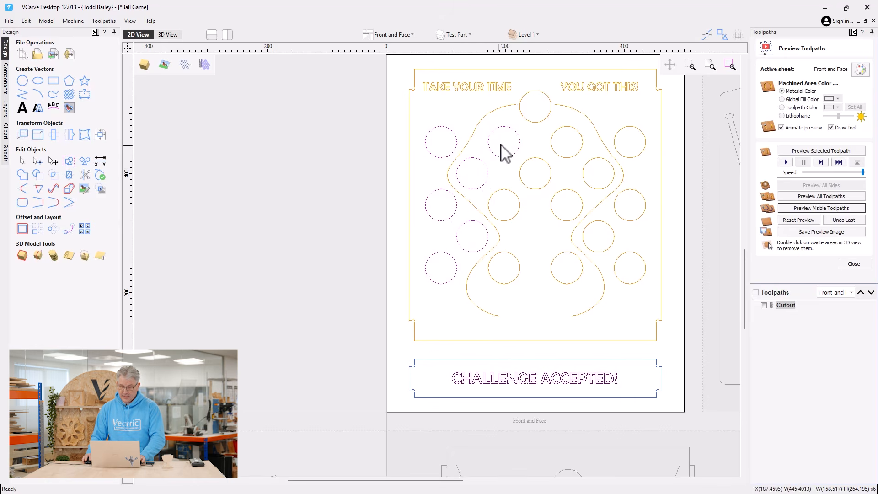
{"action": "left_click", "coordinate": [525, 120], "text": "shift"}
{"action": "left_click", "coordinate": [556, 134], "text": "shift"}
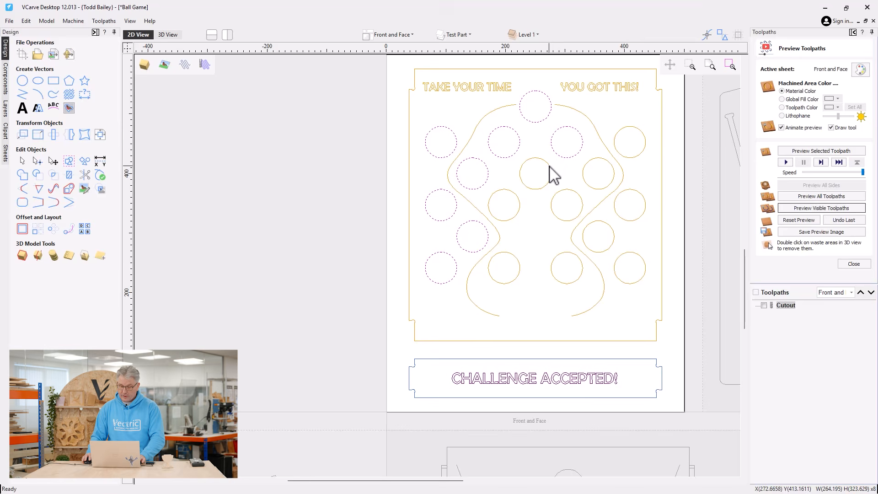
{"action": "left_click", "coordinate": [520, 208], "text": "shift"}
{"action": "left_click", "coordinate": [518, 263], "text": "shift"}
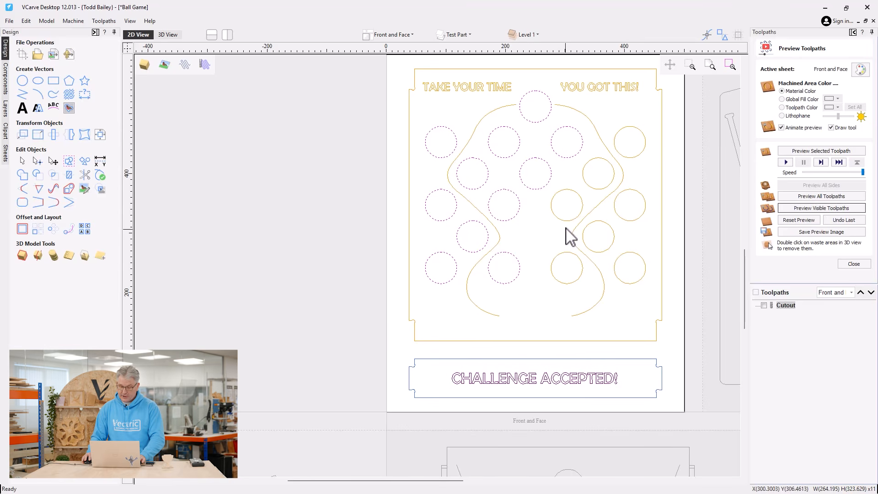
{"action": "left_click", "coordinate": [566, 220], "text": "shift"}
{"action": "left_click", "coordinate": [567, 253], "text": "shift"}
{"action": "left_click", "coordinate": [612, 179], "text": "shift"}
{"action": "left_click", "coordinate": [630, 158], "text": "shift"}
{"action": "left_click", "coordinate": [644, 204], "text": "shift"}
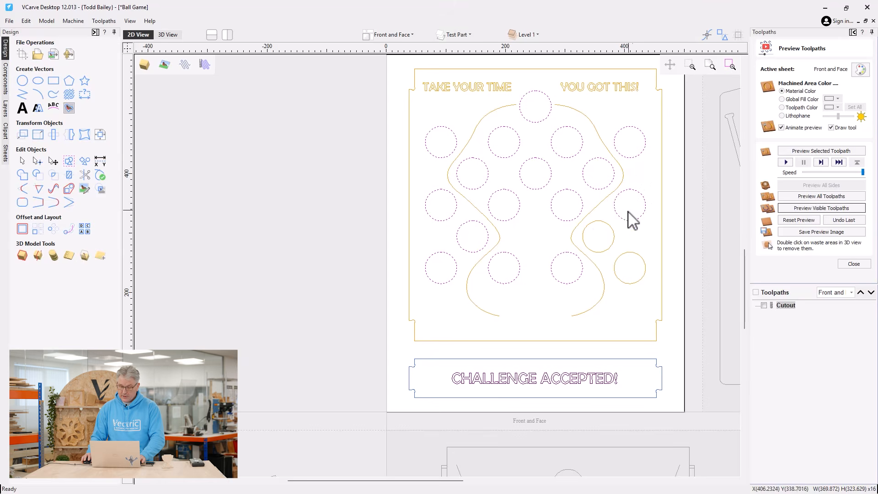
{"action": "left_click", "coordinate": [613, 239], "text": "shift"}
{"action": "left_click", "coordinate": [625, 255], "text": "shift"}
- Set up a 2D profile toolpath inside the selected circles with two passes, deleting the first pass and setting the remaining one to 6.5 mm
{"action": "left_click", "coordinate": [850, 265]}
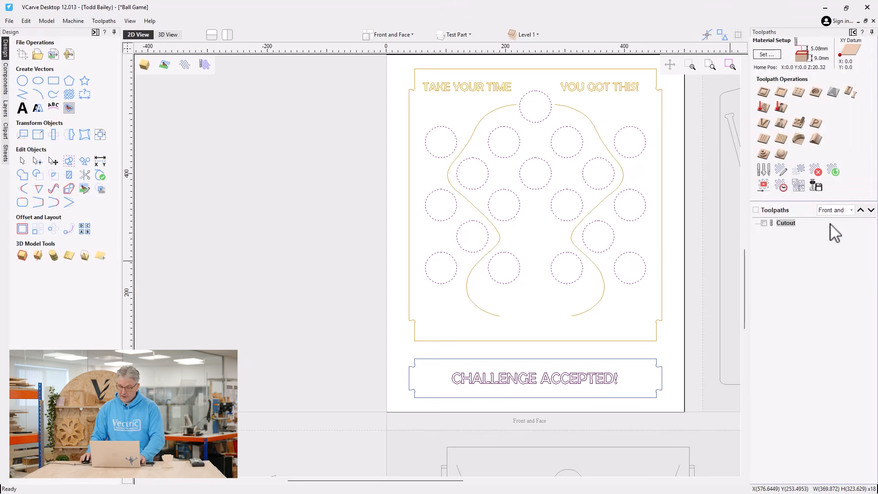
{"action": "left_click", "coordinate": [768, 91]}
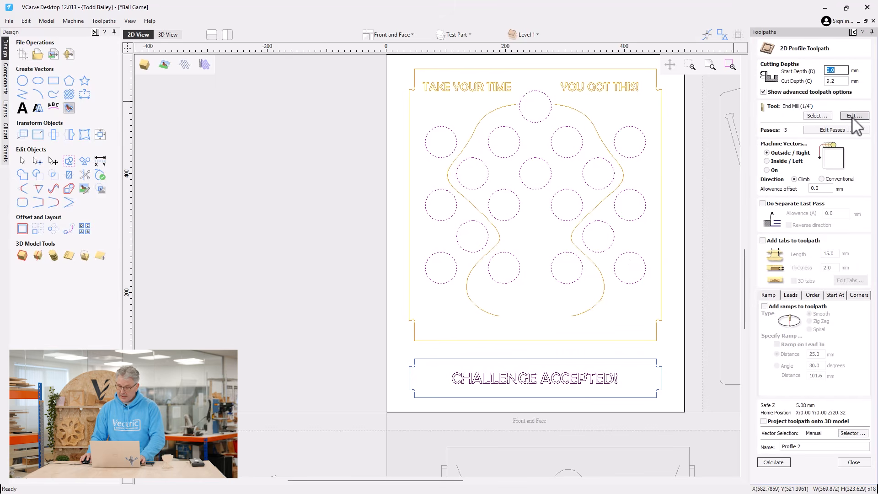
{"action": "left_click", "coordinate": [841, 130]}
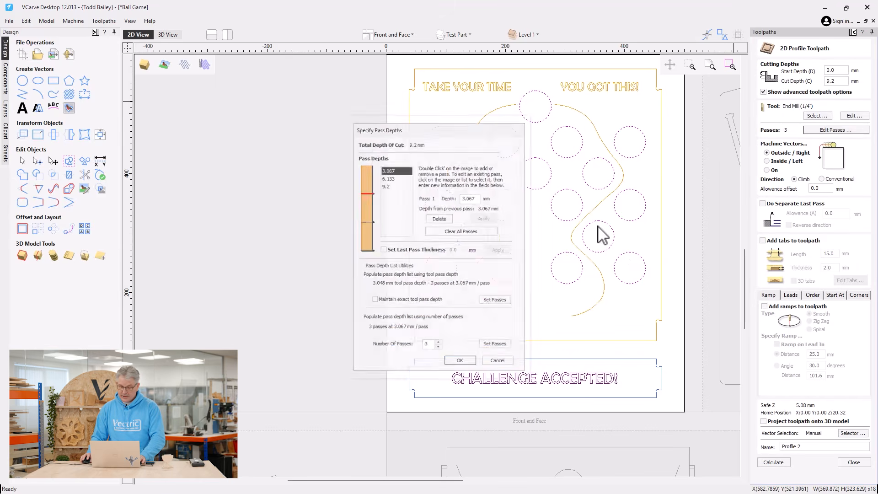
{"action": "left_click", "coordinate": [439, 218]}
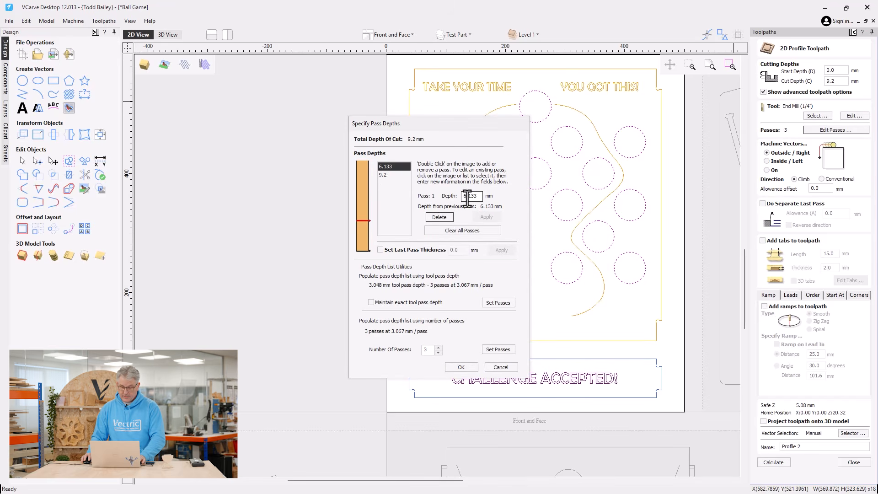
{"action": "double_click", "coordinate": [467, 195]}
{"action": "type", "text": "6.5"}
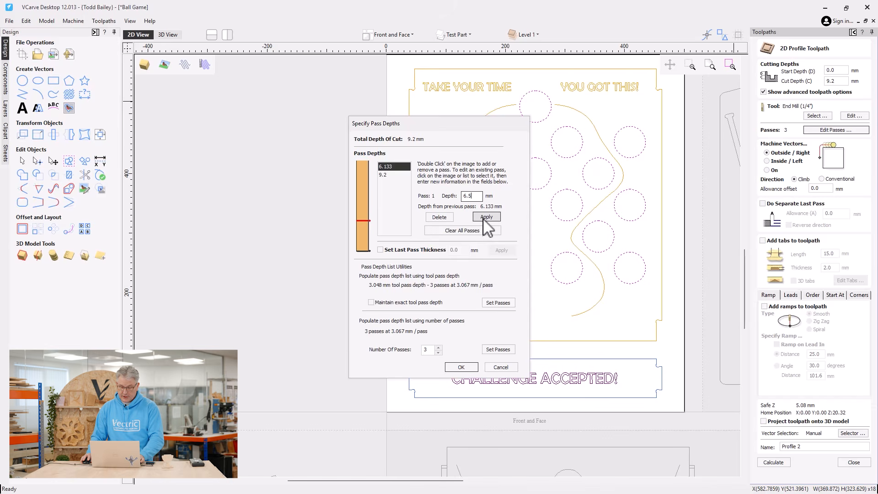
{"action": "left_click", "coordinate": [459, 366]}
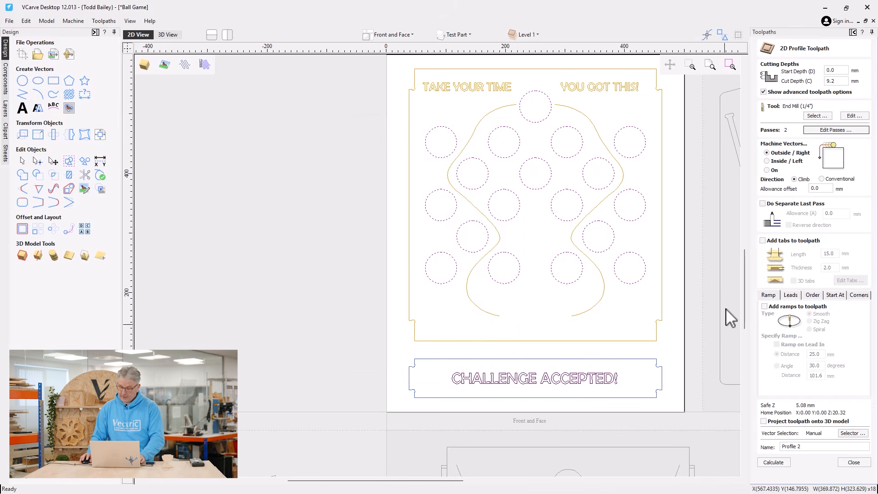
{"action": "left_click", "coordinate": [770, 162]}
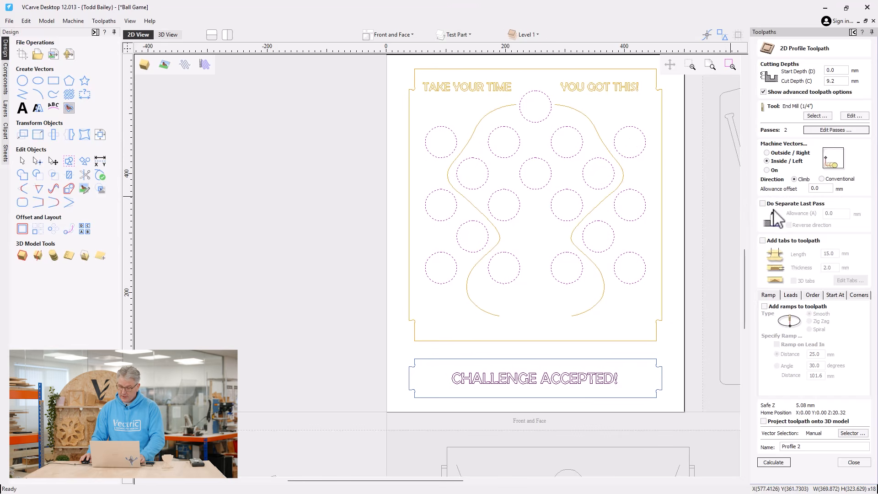
- Enable tabs on the profile toolpath and manually place one tab at the upper edge of each selected circle
{"action": "left_click", "coordinate": [763, 241]}
{"action": "left_click", "coordinate": [848, 281]}
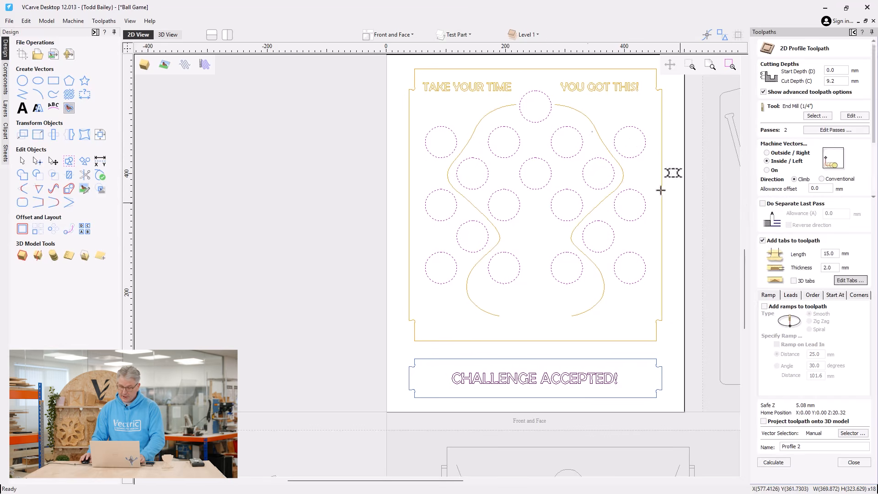
{"action": "left_click", "coordinate": [535, 90]}
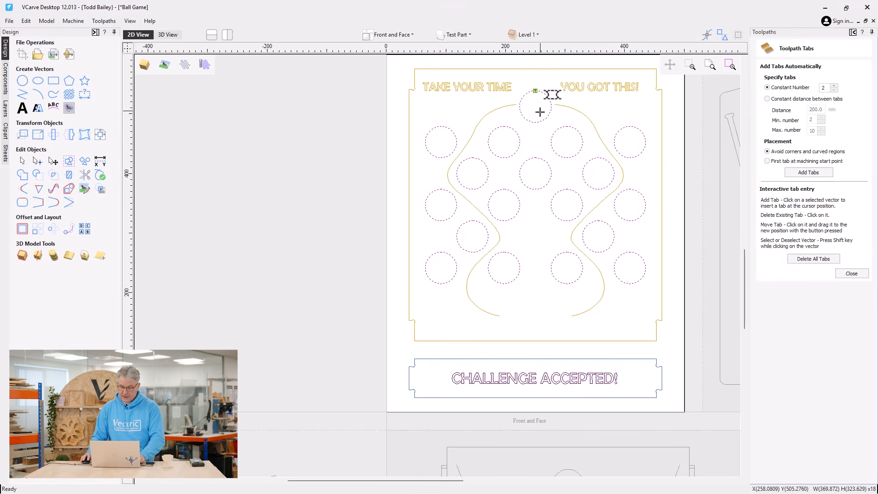
{"action": "left_click", "coordinate": [504, 126]}
{"action": "left_click", "coordinate": [440, 127]}
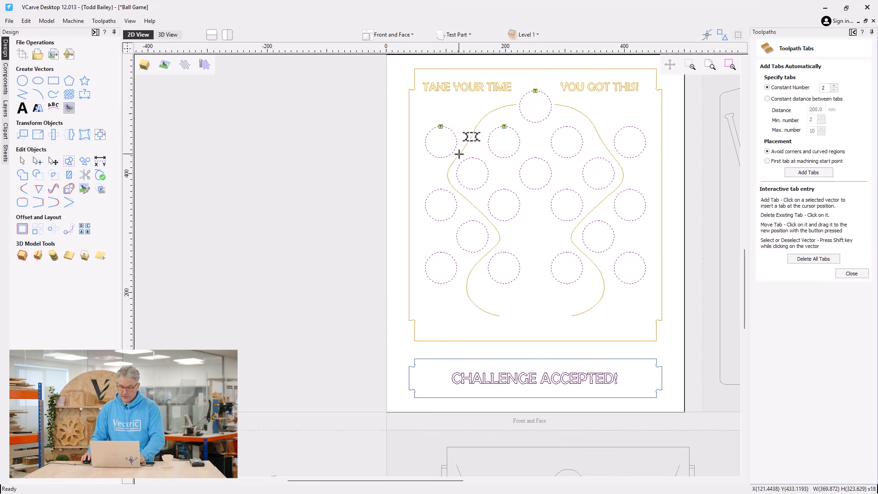
{"action": "left_click", "coordinate": [472, 158]}
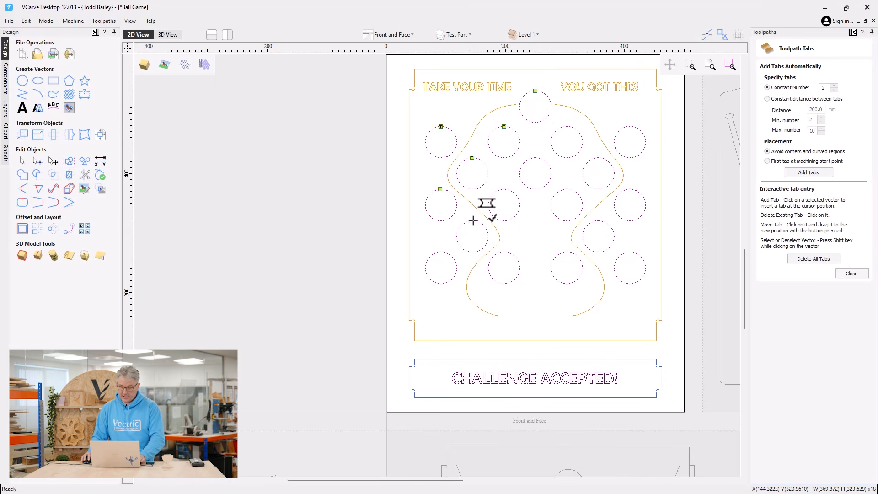
{"action": "left_click", "coordinate": [439, 253]}
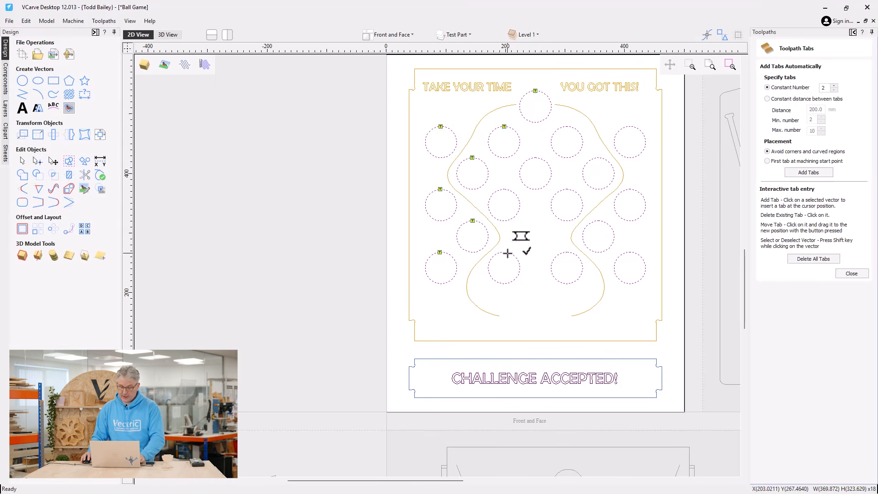
{"action": "left_click", "coordinate": [506, 253]}
{"action": "left_click", "coordinate": [506, 192]}
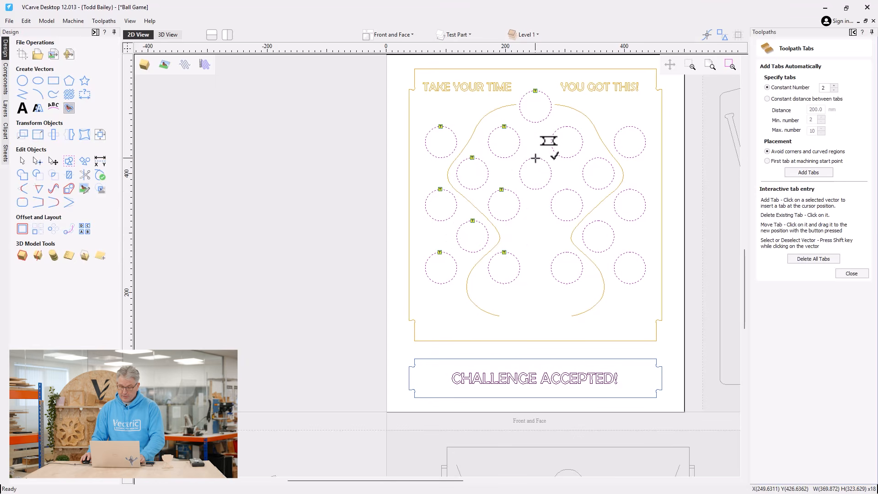
{"action": "left_click", "coordinate": [566, 128]}
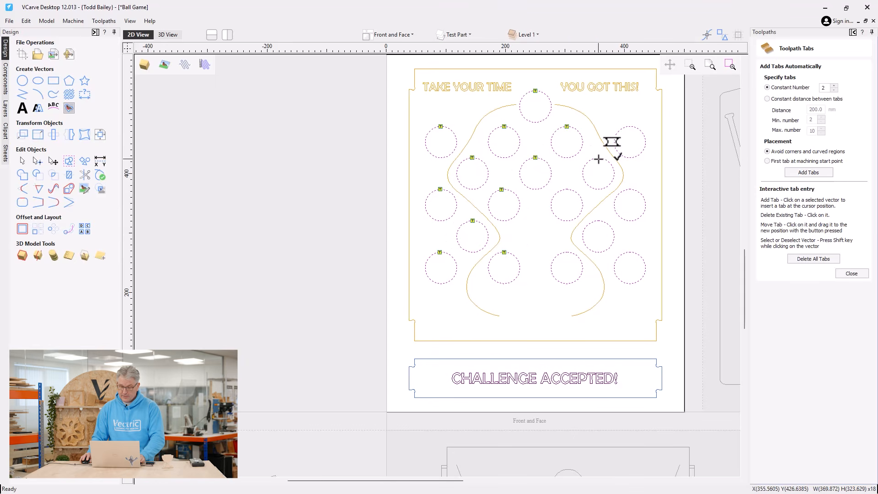
{"action": "left_click", "coordinate": [599, 159]}
{"action": "left_click", "coordinate": [573, 191]}
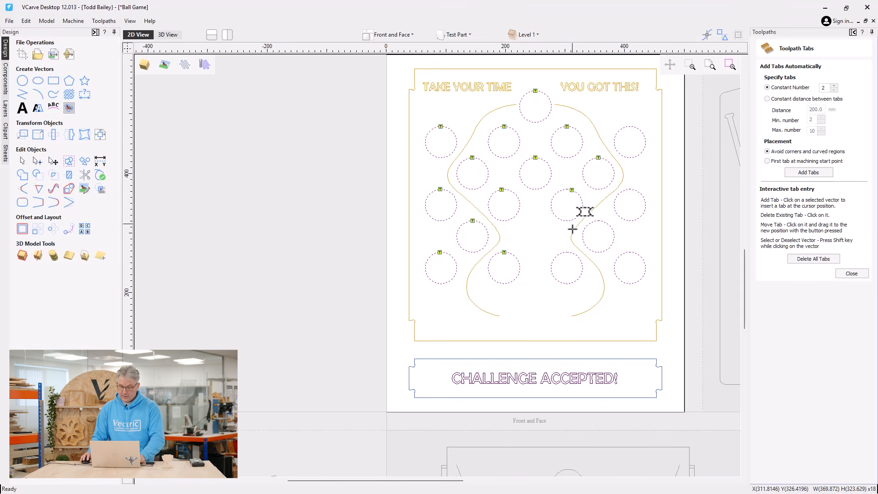
{"action": "left_click", "coordinate": [600, 223]}
{"action": "left_click", "coordinate": [630, 190]}
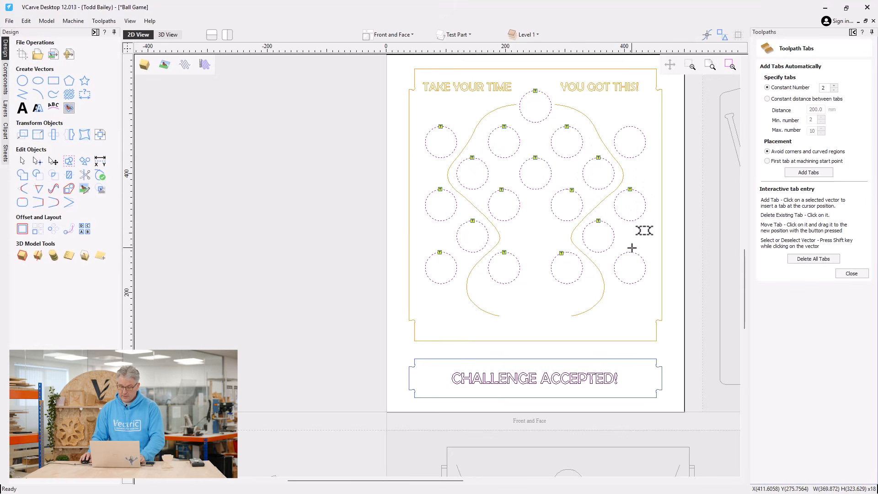
{"action": "left_click", "coordinate": [629, 252]}
{"action": "left_click", "coordinate": [630, 126]}
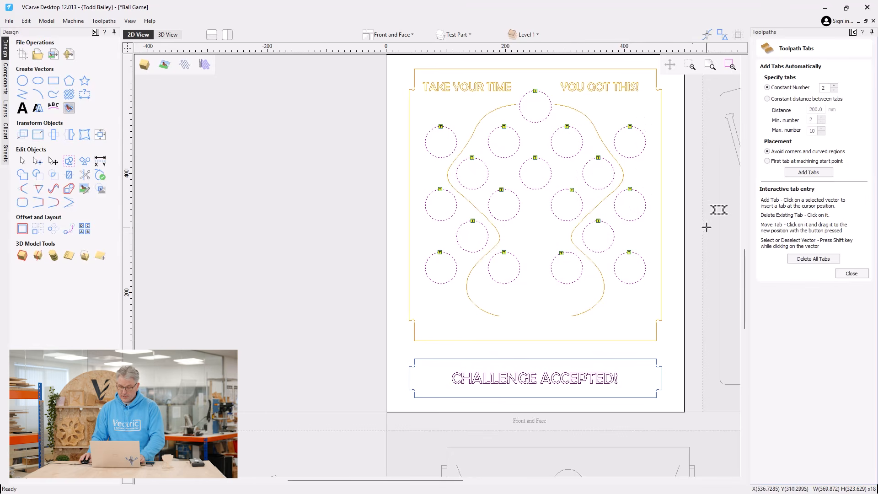
{"action": "left_click", "coordinate": [852, 273]}
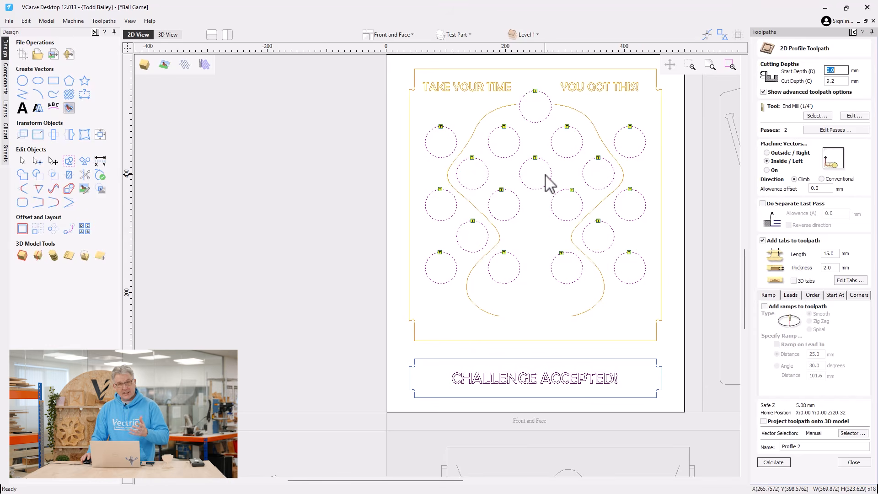
- Add smooth ramps to the profile toolpath and calculate it under the name Holes, accepting the cut through the material
{"action": "left_click", "coordinate": [778, 306]}
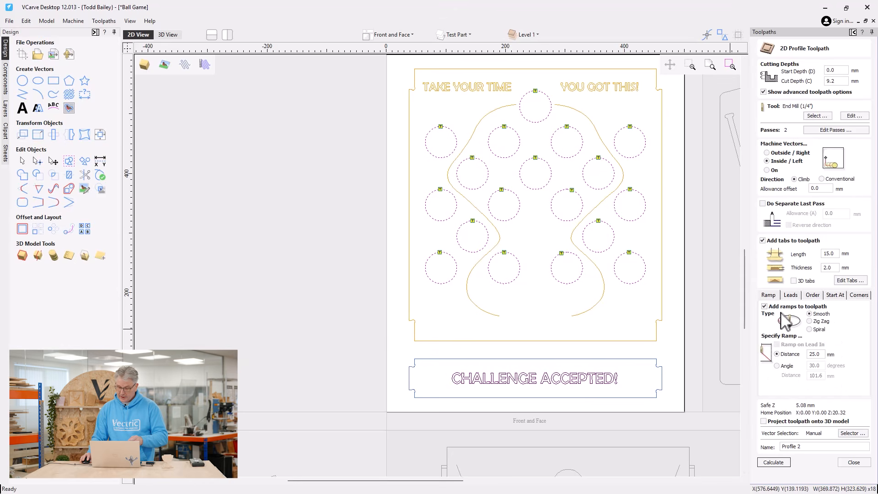
{"action": "left_click", "coordinate": [776, 462]}
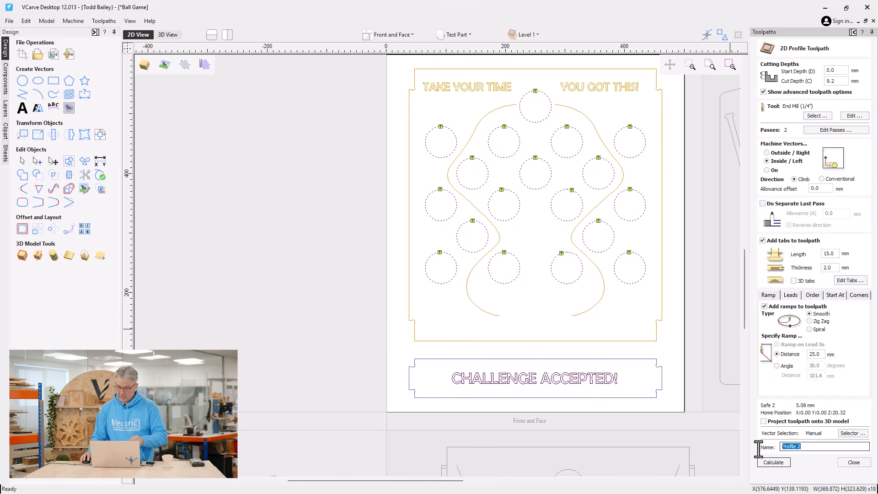
{"action": "type", "text": "Holes"}
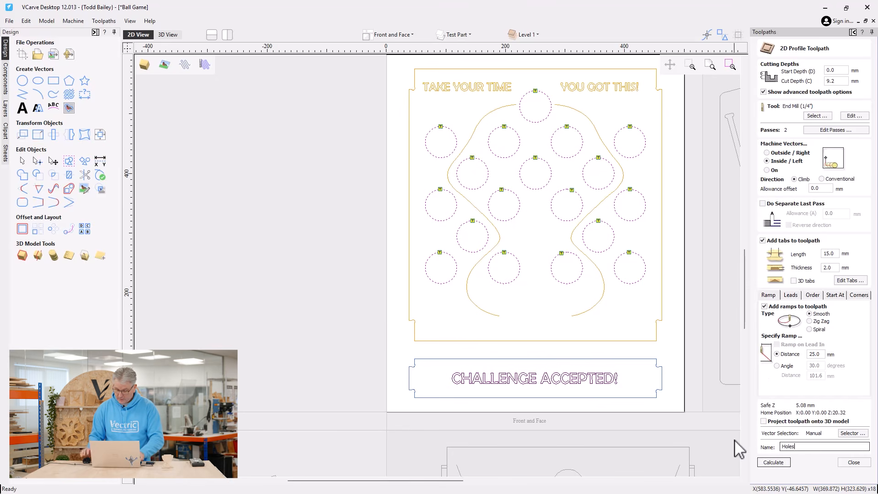
{"action": "left_click", "coordinate": [773, 462]}
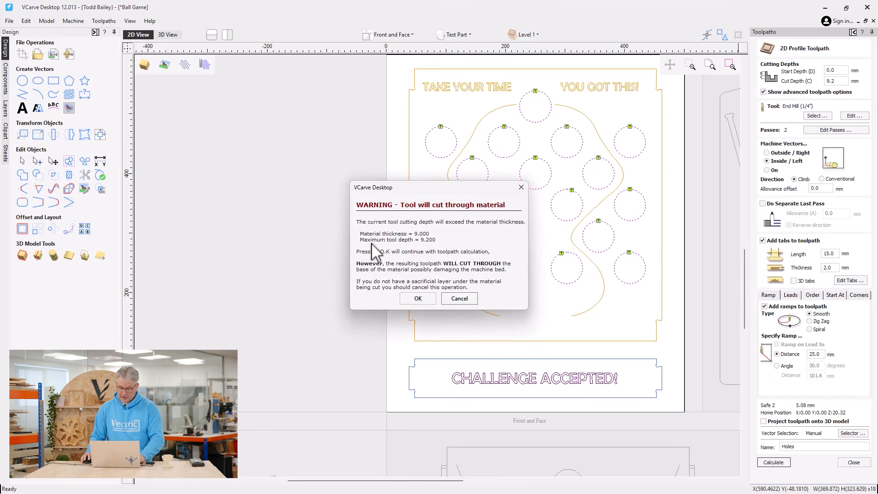
{"action": "left_click", "coordinate": [424, 298]}
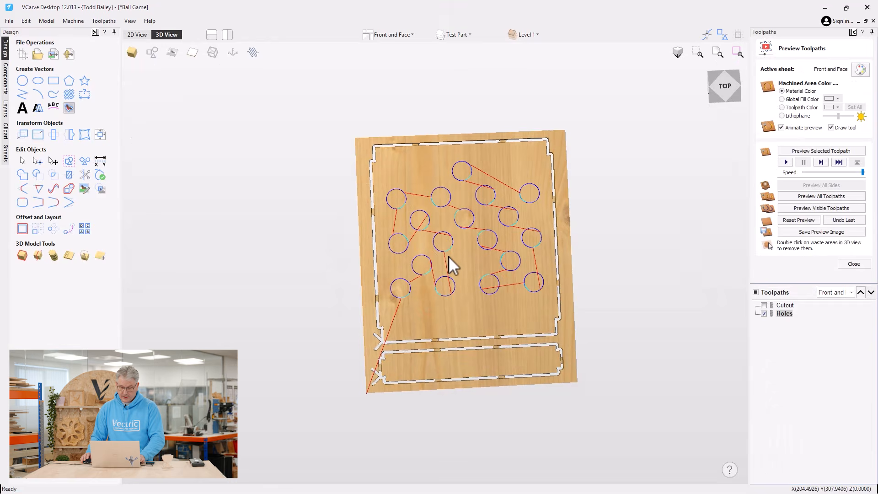
- Examine the ramped Holes toolpath around the circles and simulate its cut on the 3D material
{"action": "scroll", "coordinate": [447, 256], "scroll_direction": "up", "scroll_amount": 6}
{"action": "left_click_drag", "start_coordinate": [498, 205], "coordinate": [500, 202]}
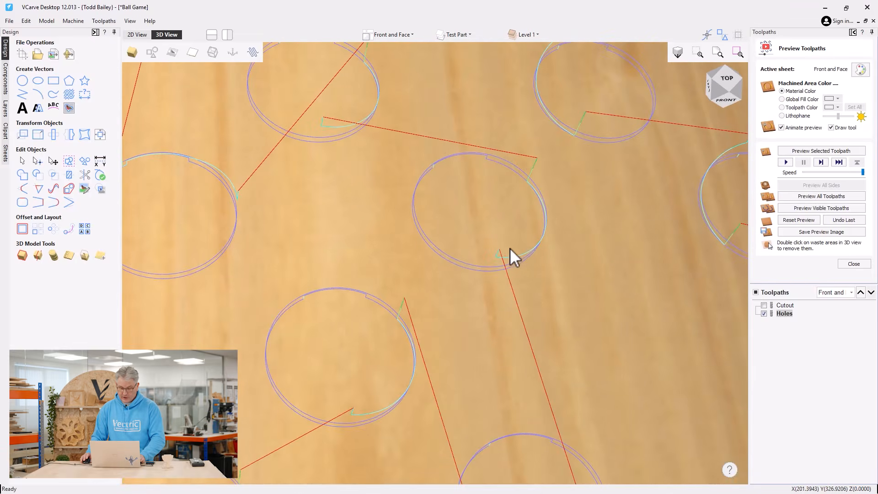
{"action": "left_click_drag", "start_coordinate": [619, 268], "coordinate": [544, 219]}
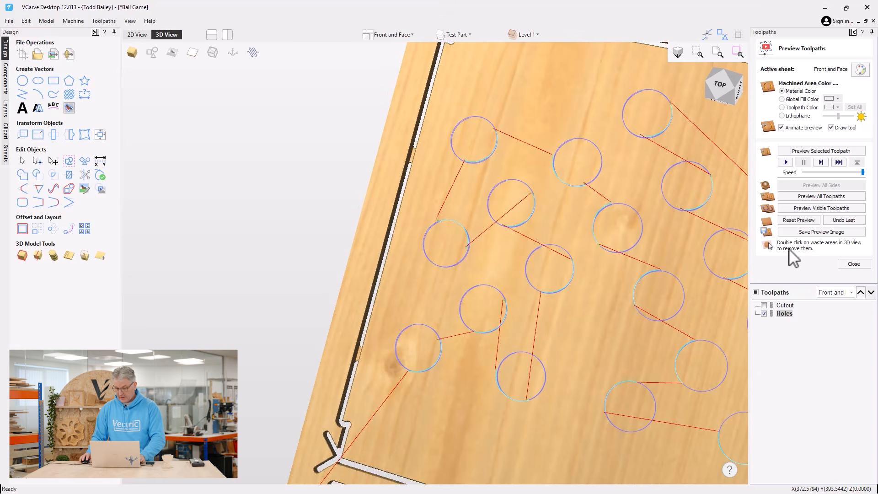
{"action": "left_click", "coordinate": [805, 208]}
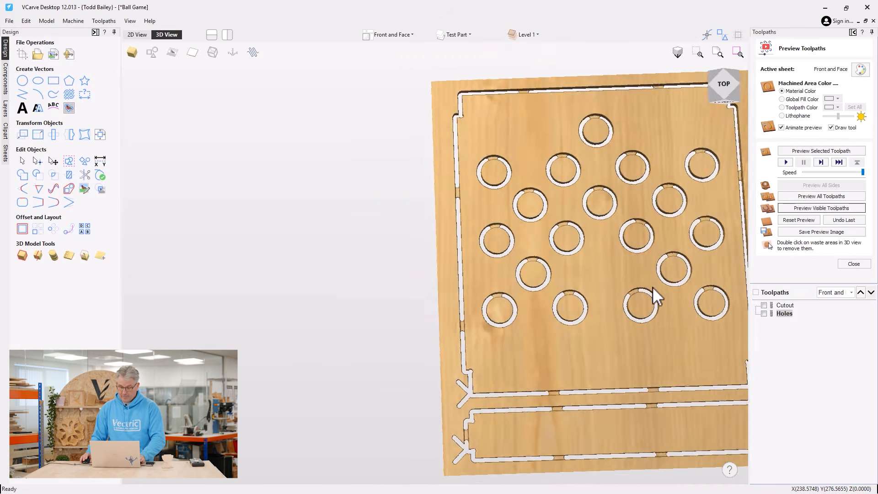
- Select both curved channel vectors on the front panel in the 2D view and finish the toolpath preview
{"action": "left_click", "coordinate": [137, 35]}
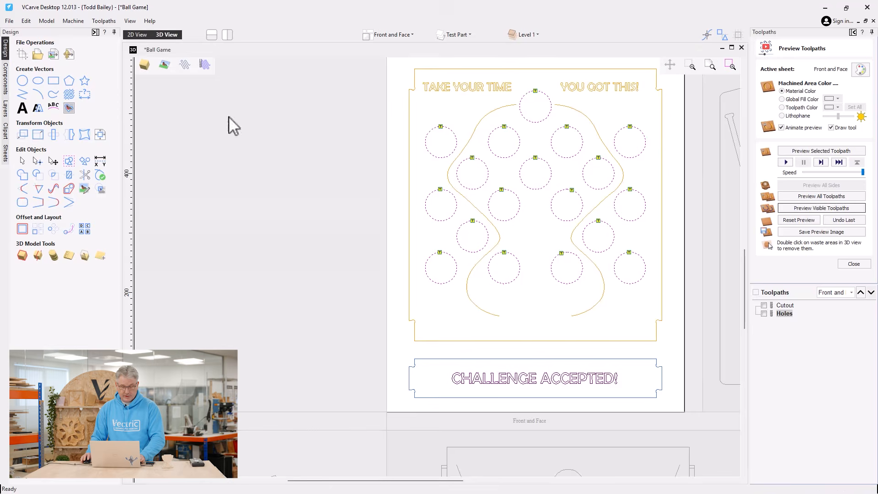
{"action": "scroll", "coordinate": [523, 197], "scroll_direction": "down", "scroll_amount": 2}
{"action": "scroll", "coordinate": [516, 156], "scroll_direction": "up", "scroll_amount": 2}
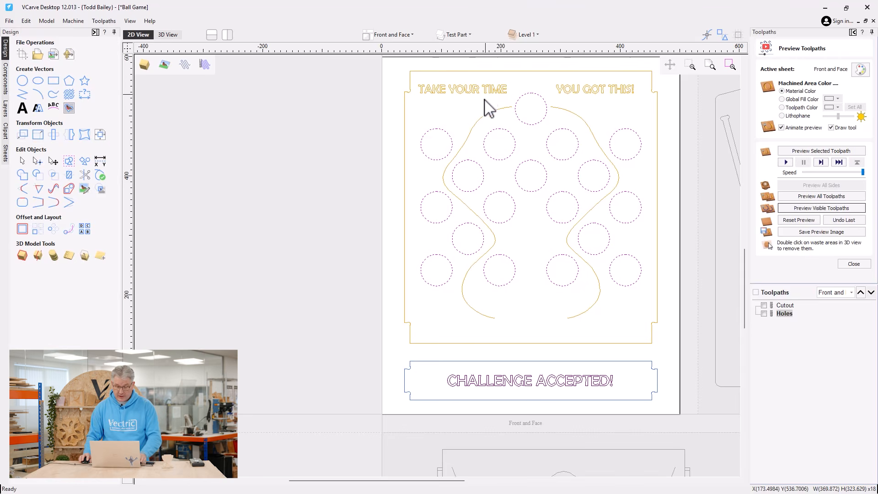
{"action": "left_click", "coordinate": [487, 117]}
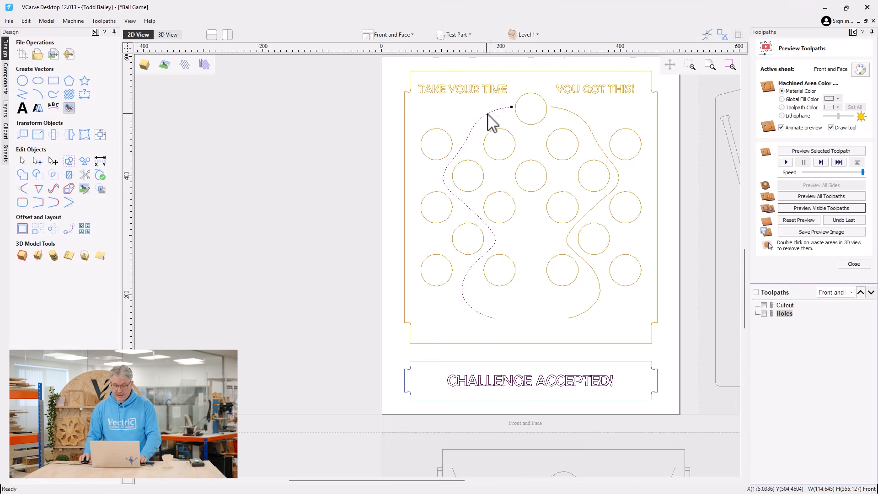
{"action": "left_click", "coordinate": [562, 110], "text": "shift"}
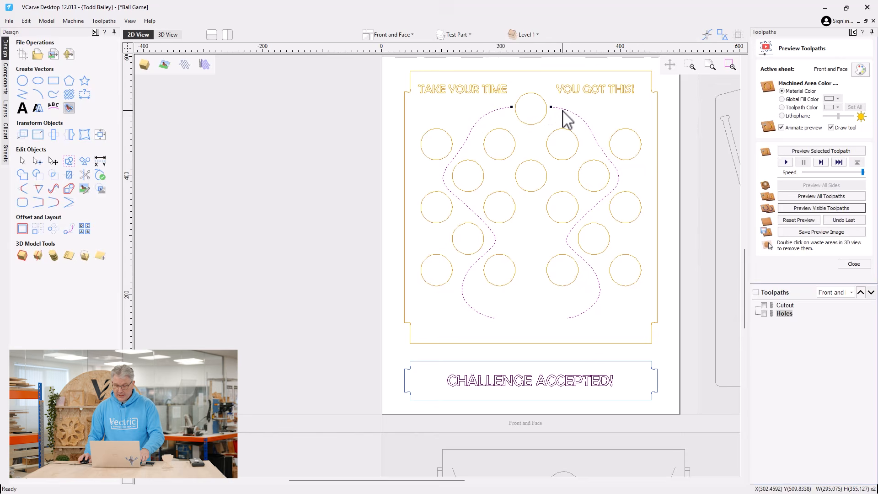
{"action": "left_click", "coordinate": [854, 265]}
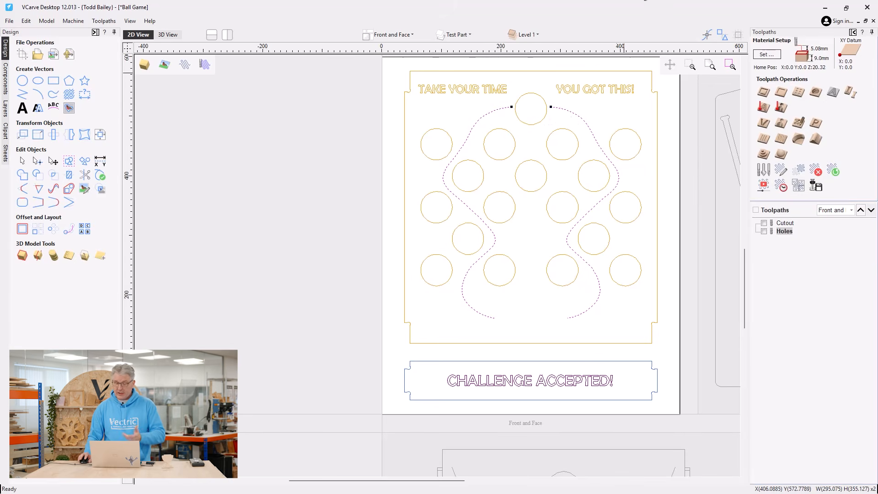
- Start a 2D profile toolpath for the selected curves using the V-Bit (90.0° - 1/2") tool
{"action": "left_click", "coordinate": [763, 91]}
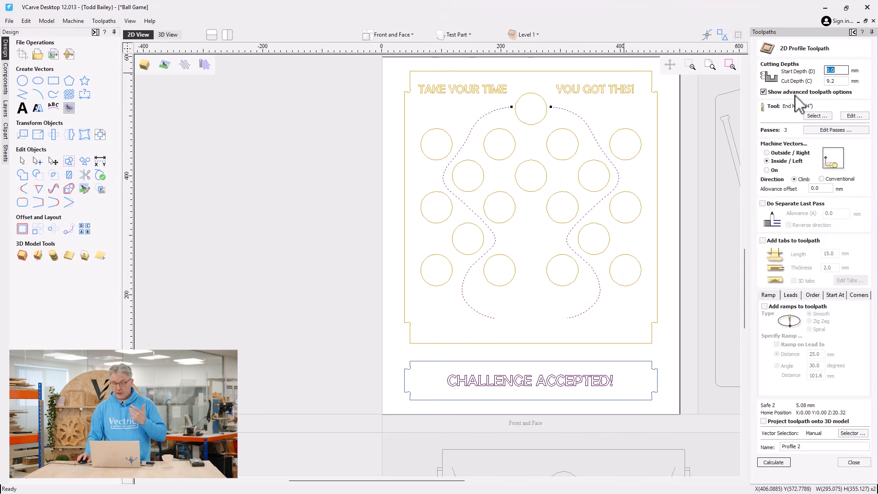
{"action": "left_click", "coordinate": [815, 116]}
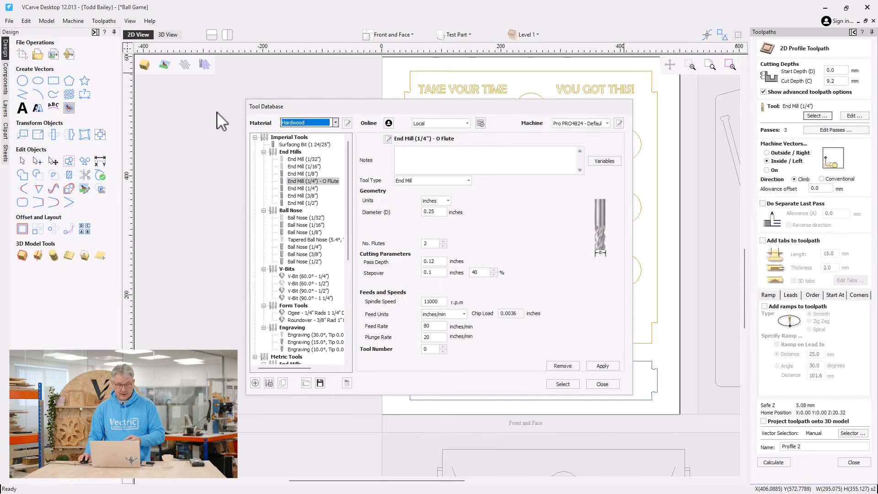
{"action": "left_click", "coordinate": [305, 291]}
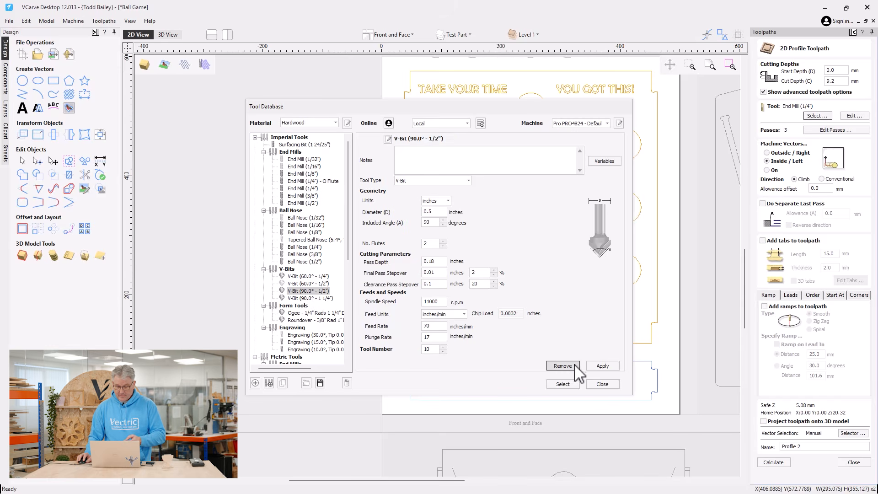
{"action": "left_click", "coordinate": [566, 385]}
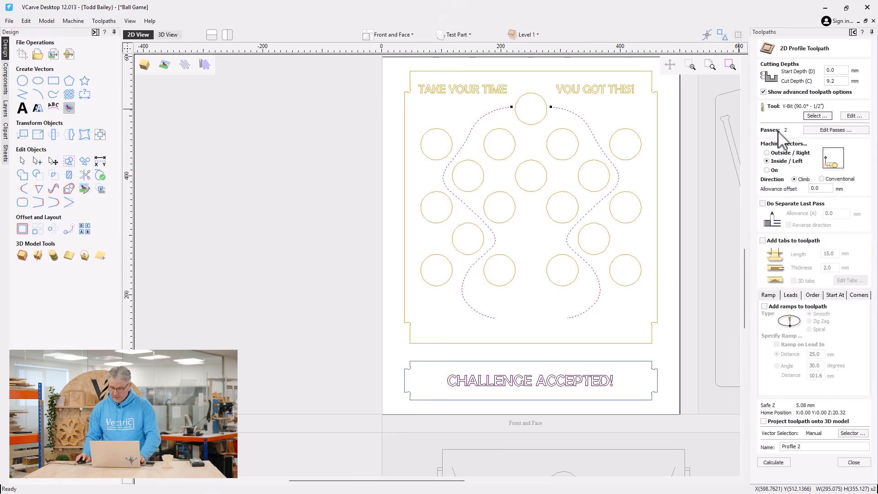
- Set the profile to a 4 mm cut depth machined on the vectors and calculate it under the name Help Channels
{"action": "left_click_drag", "start_coordinate": [834, 81], "coordinate": [821, 80]}
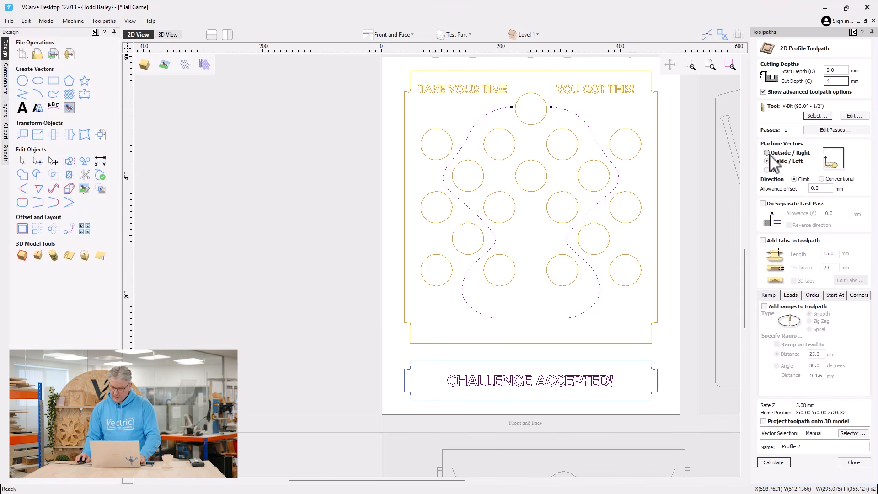
{"action": "left_click", "coordinate": [768, 171]}
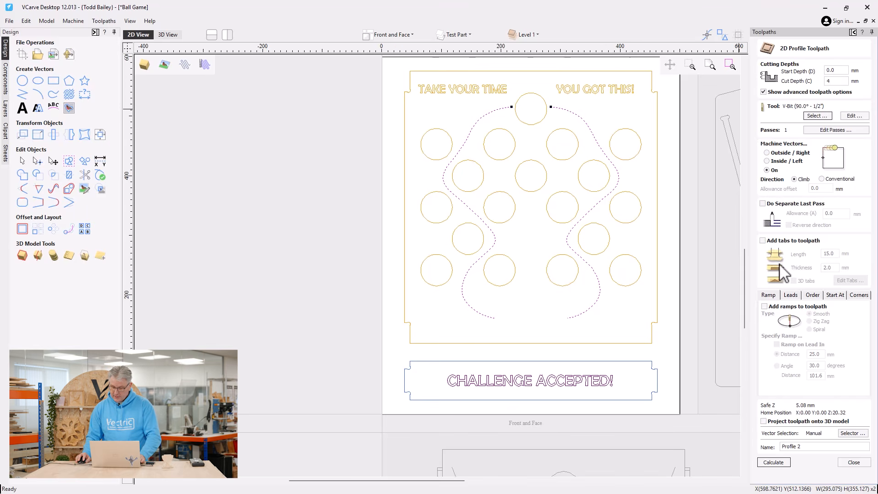
{"action": "left_click_drag", "start_coordinate": [801, 447], "coordinate": [781, 448]}
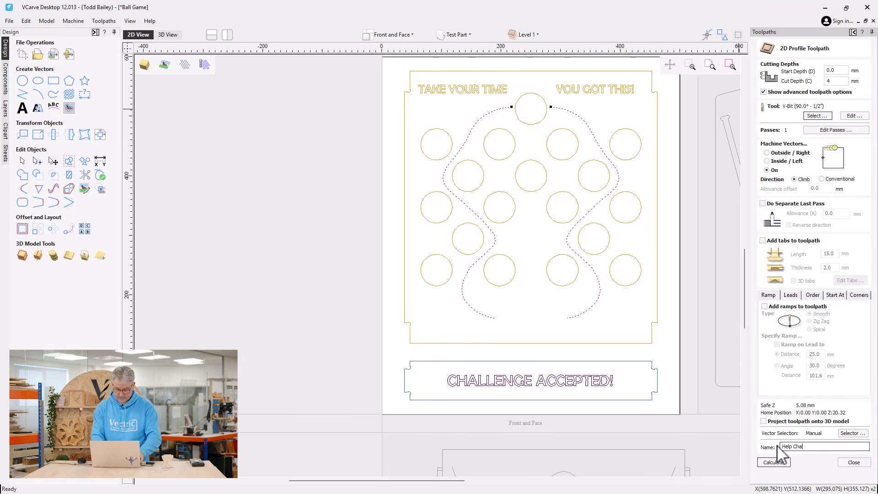
{"action": "type", "text": "Help Channels"}
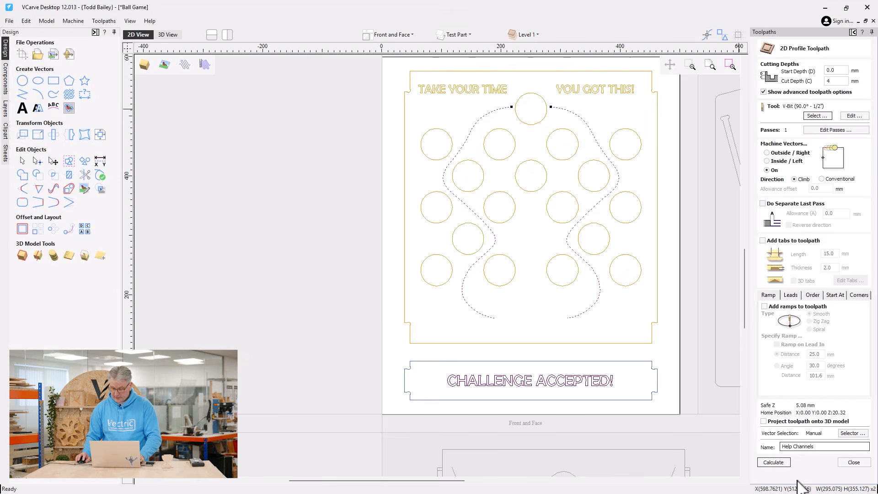
{"action": "left_click", "coordinate": [773, 461]}
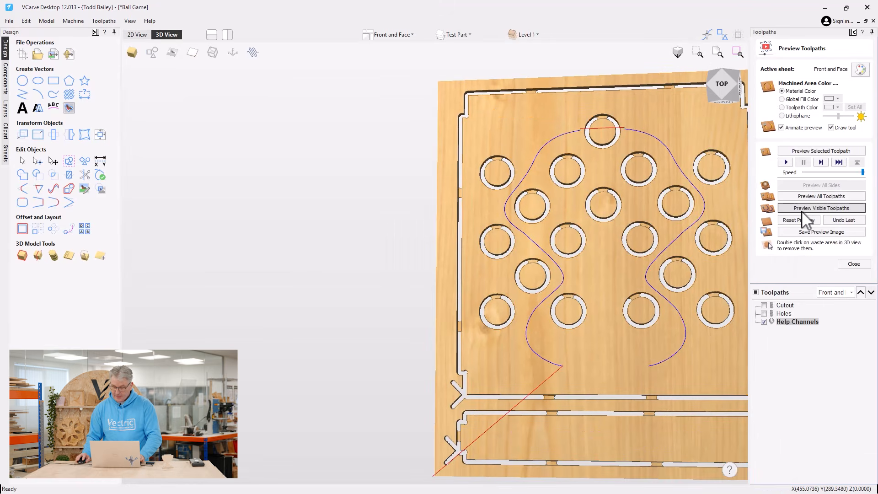
- Simulate the Help Channels toolpath and inspect the two V-grooves in the 3D preview
{"action": "left_click", "coordinate": [802, 207]}
{"action": "left_click_drag", "start_coordinate": [604, 257], "coordinate": [489, 278]}
{"action": "scroll", "coordinate": [600, 254], "scroll_direction": "up", "scroll_amount": 5}
{"action": "scroll", "coordinate": [553, 278], "scroll_direction": "down", "scroll_amount": 4}
{"action": "scroll", "coordinate": [530, 223], "scroll_direction": "down", "scroll_amount": 3}
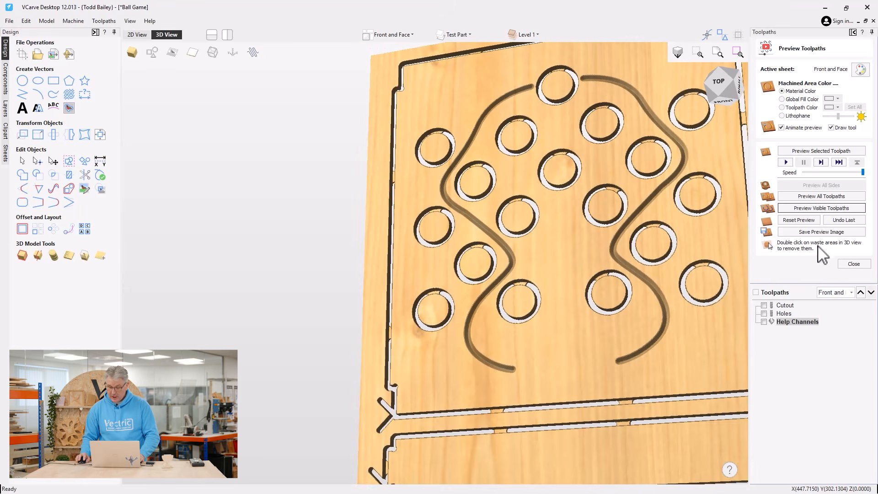
- Leave the toolpath preview and make the Legs and Cradle sheet active in the 2D view
{"action": "left_click", "coordinate": [852, 264]}
{"action": "scroll", "coordinate": [427, 248], "scroll_direction": "down", "scroll_amount": 5}
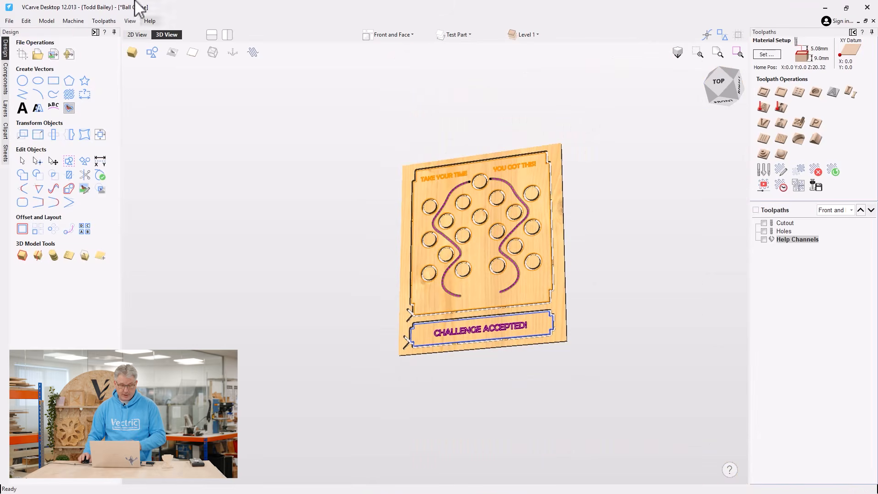
{"action": "left_click", "coordinate": [136, 36]}
{"action": "scroll", "coordinate": [610, 258], "scroll_direction": "down", "scroll_amount": 2}
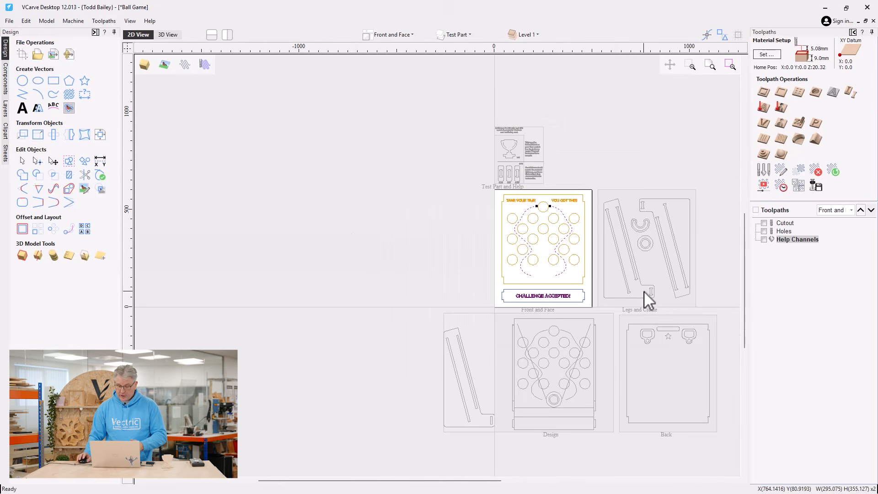
{"action": "left_click_drag", "start_coordinate": [466, 480], "coordinate": [516, 481]}
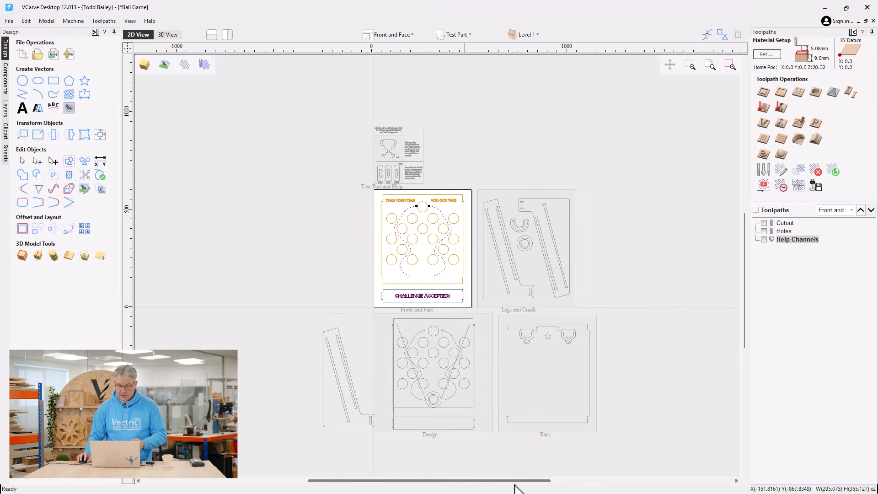
{"action": "double_click", "coordinate": [528, 268]}
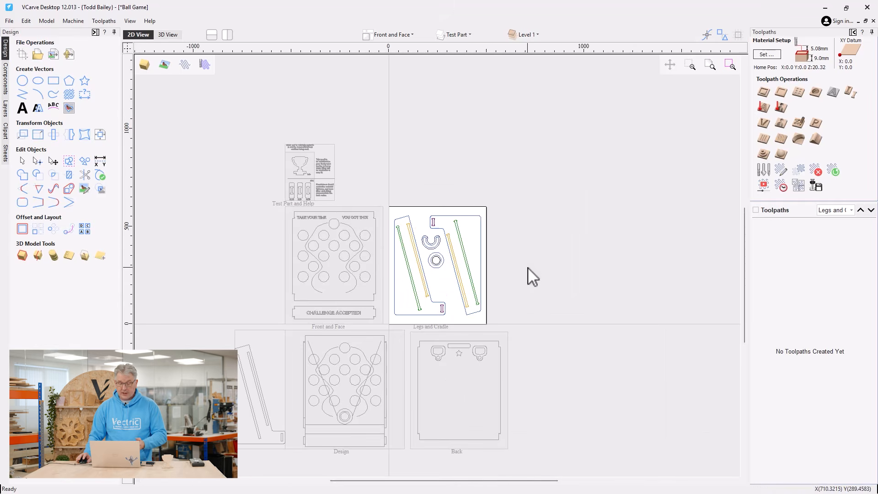
- Select the four long slots in the legs and the small slot at the upper end of the right-hand leg
{"action": "scroll", "coordinate": [414, 267], "scroll_direction": "up", "scroll_amount": 3}
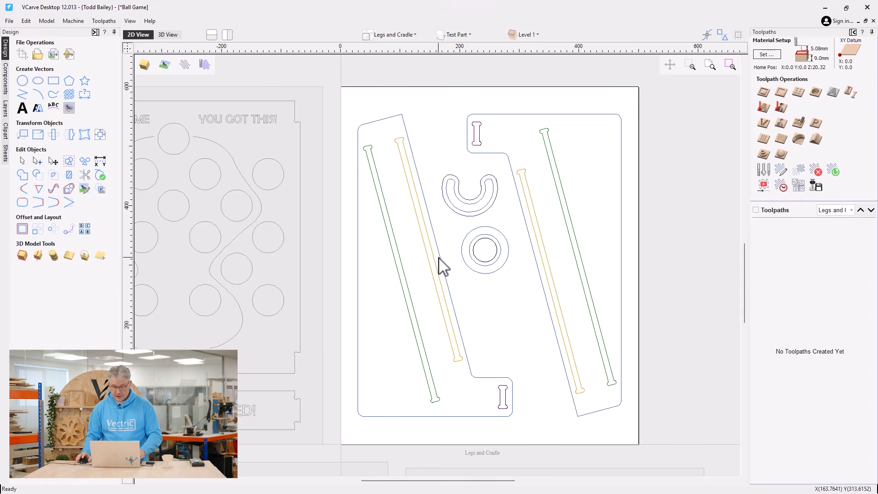
{"action": "left_click", "coordinate": [420, 224]}
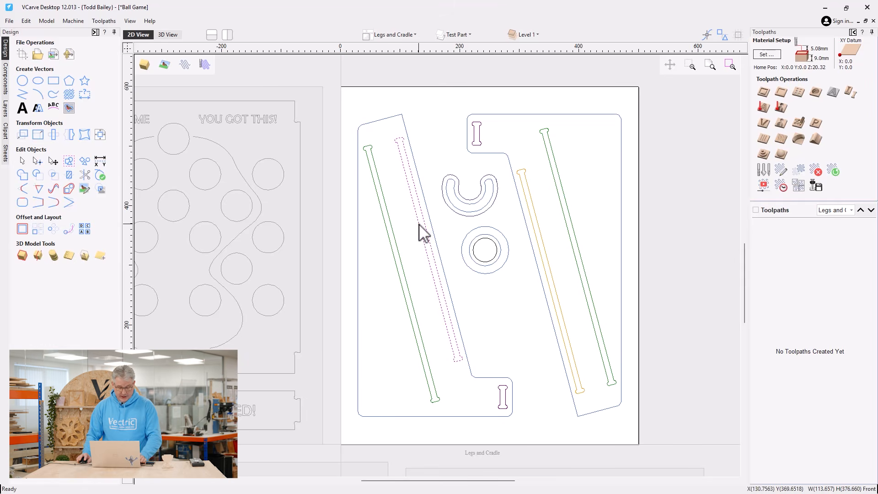
{"action": "left_click", "coordinate": [401, 262], "text": "shift"}
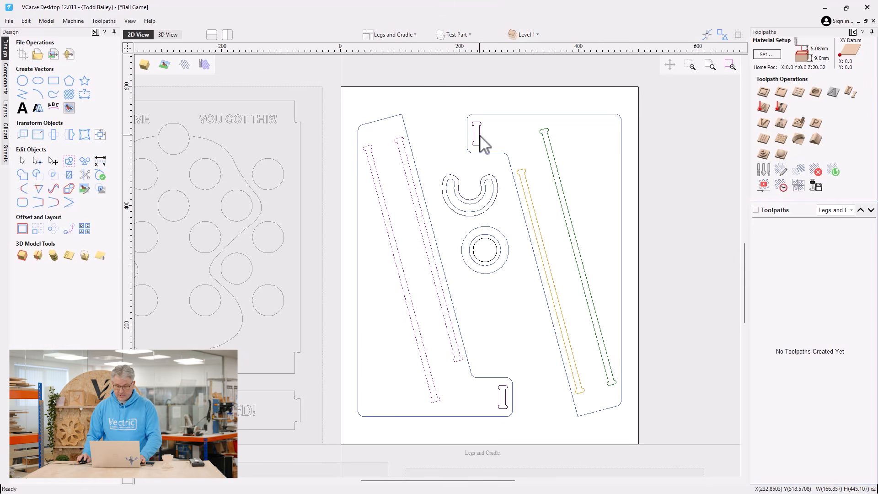
{"action": "left_click", "coordinate": [530, 184], "text": "shift"}
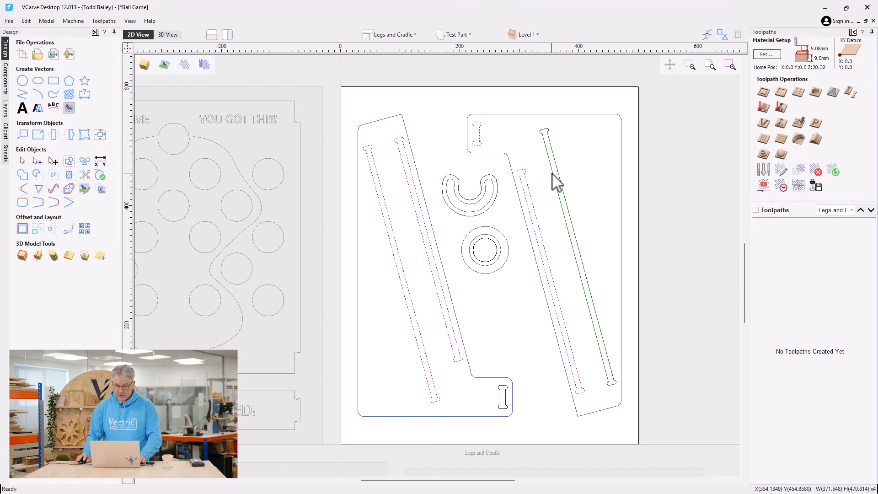
{"action": "left_click", "coordinate": [554, 174], "text": "shift"}
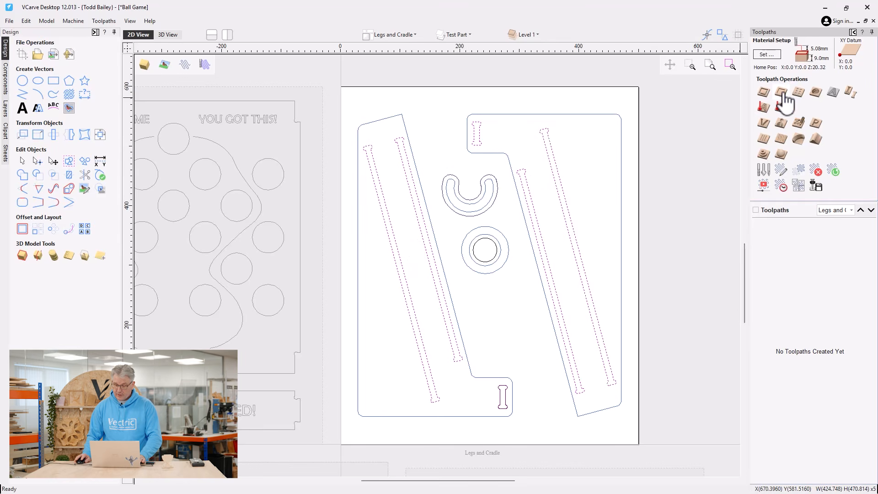
- Set up a pocket toolpath with cut depth z+.2, deleting the first pass and setting the new first pass to 6.5 mm
{"action": "left_click", "coordinate": [782, 92]}
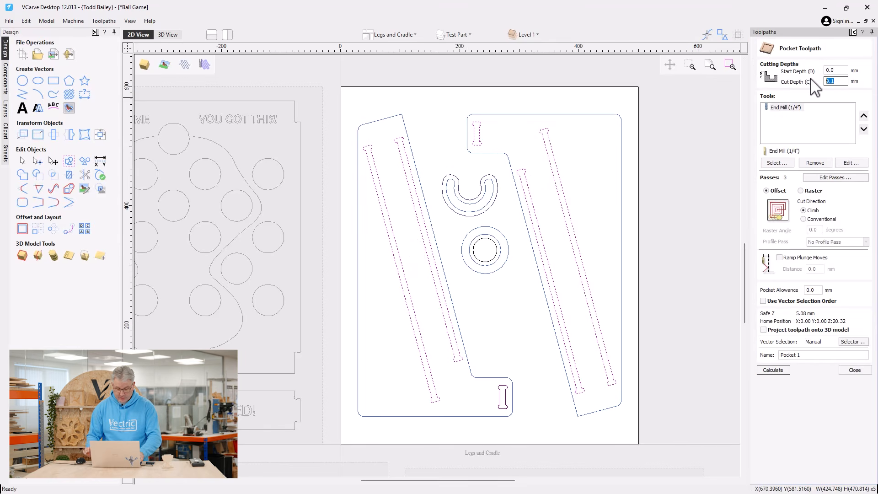
{"action": "type", "text": "2.2"}
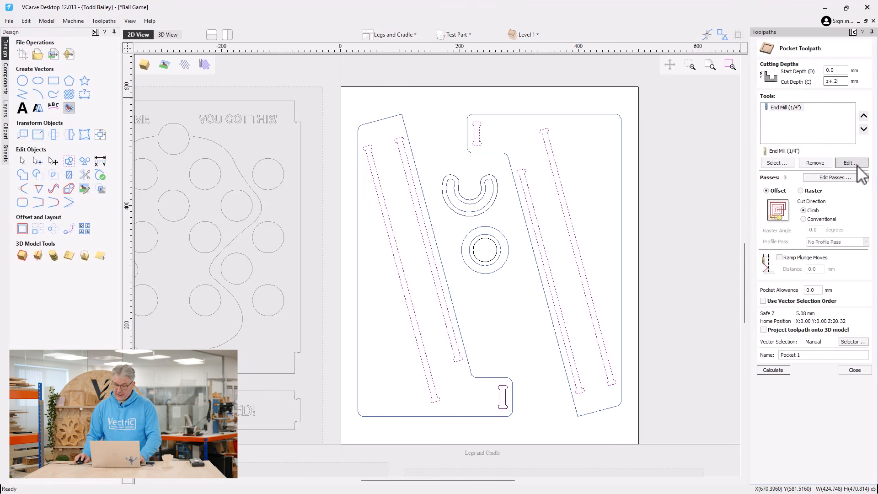
{"action": "left_click", "coordinate": [825, 178]}
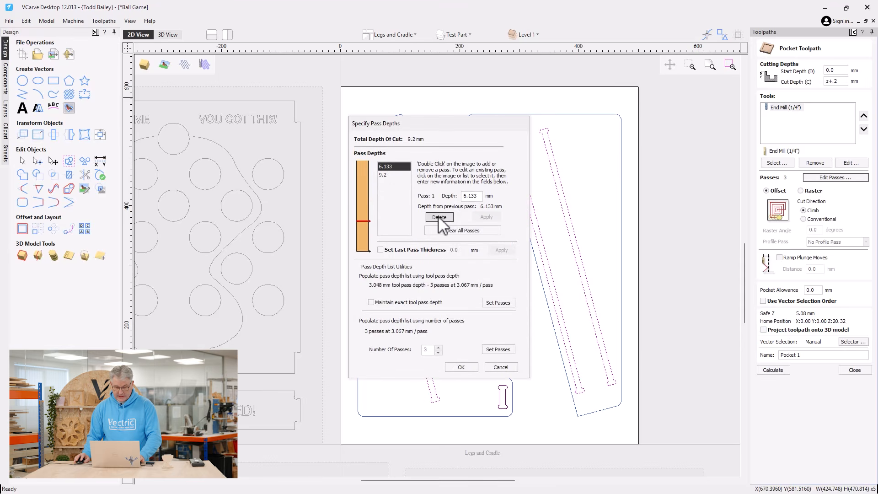
{"action": "left_click_drag", "start_coordinate": [478, 200], "coordinate": [468, 200]}
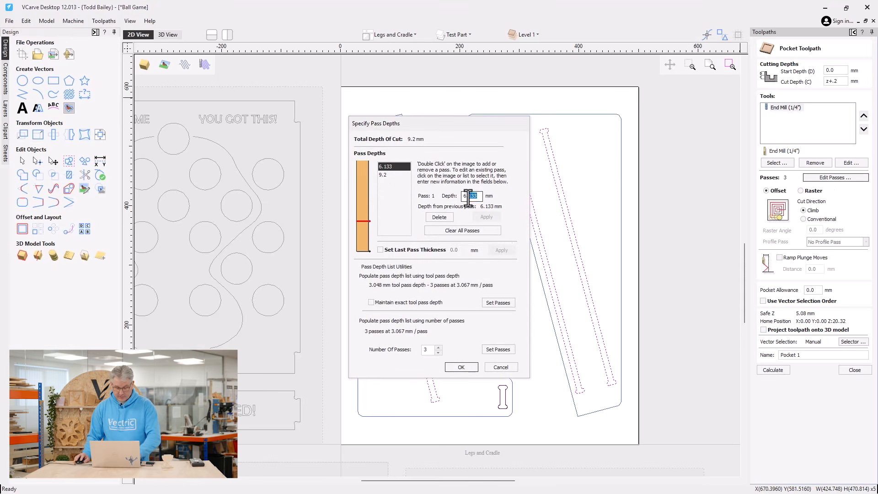
{"action": "type", "text": "5"}
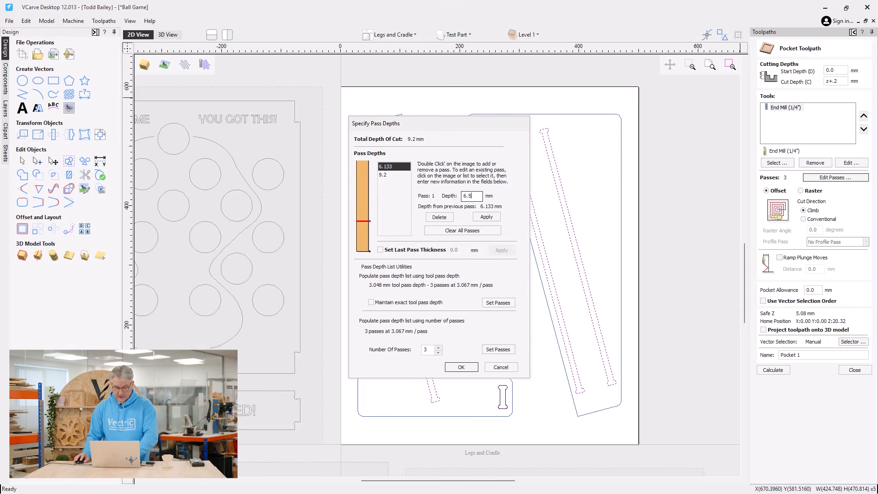
{"action": "left_click", "coordinate": [461, 368]}
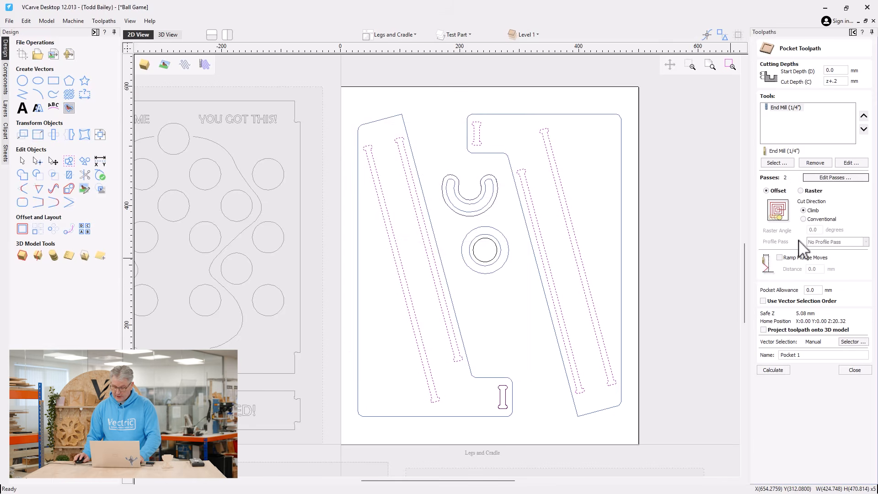
- Name the pocket toolpath Slots and set its pocket allowance to 0.125 mm
{"action": "left_click_drag", "start_coordinate": [801, 355], "coordinate": [779, 355]}
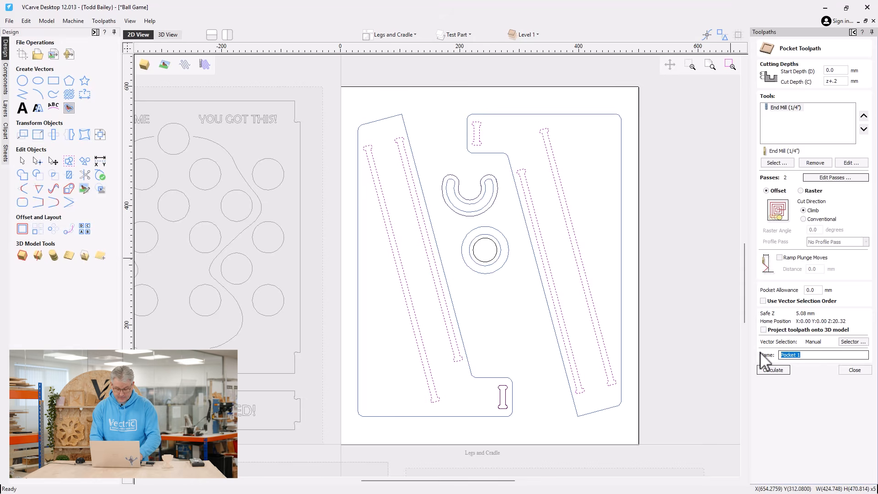
{"action": "type", "text": "Slots"}
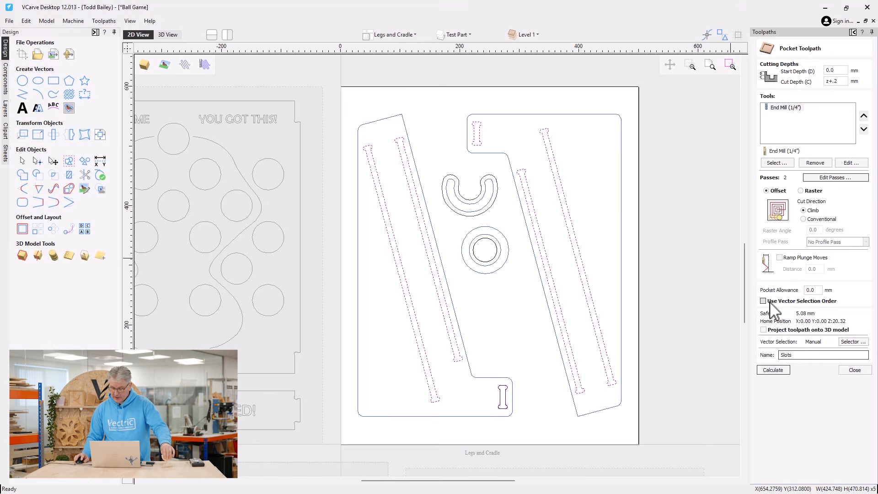
{"action": "left_click", "coordinate": [809, 290]}
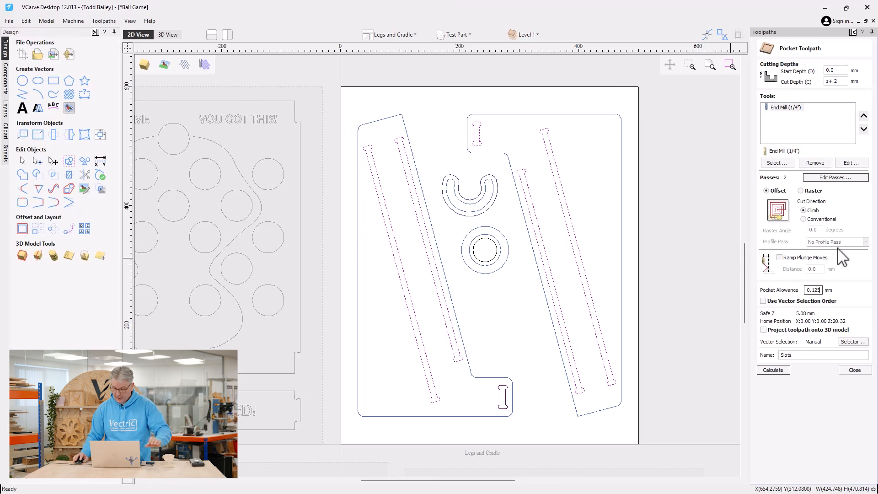
- Calculate the Slots pocket toolpath, accepting the cut through the material, and simulate it on the 3D sheet
{"action": "left_click", "coordinate": [772, 371]}
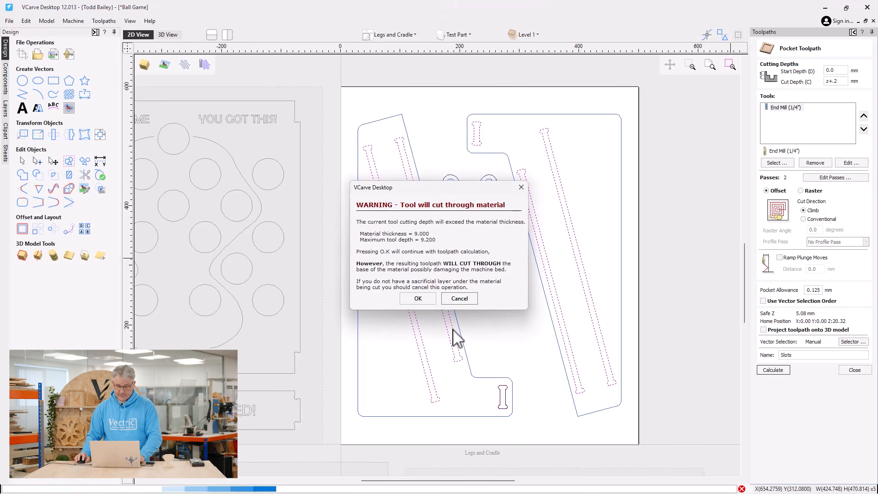
{"action": "left_click", "coordinate": [412, 301]}
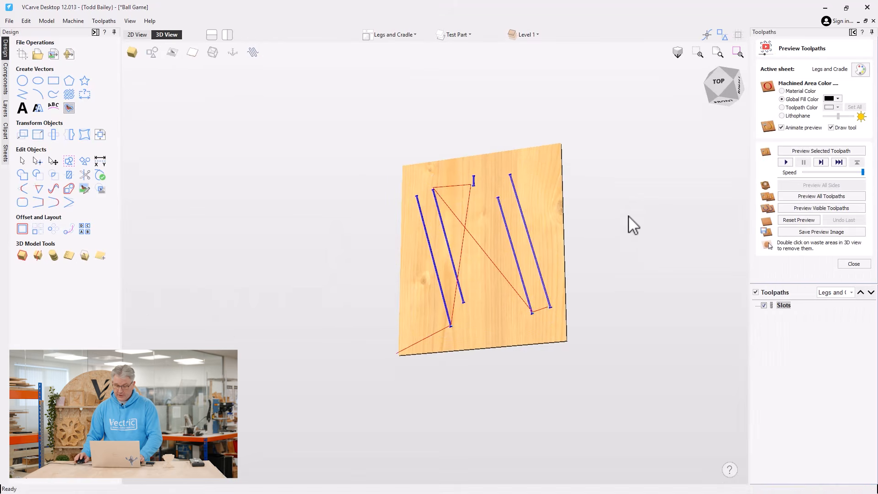
{"action": "left_click", "coordinate": [808, 211]}
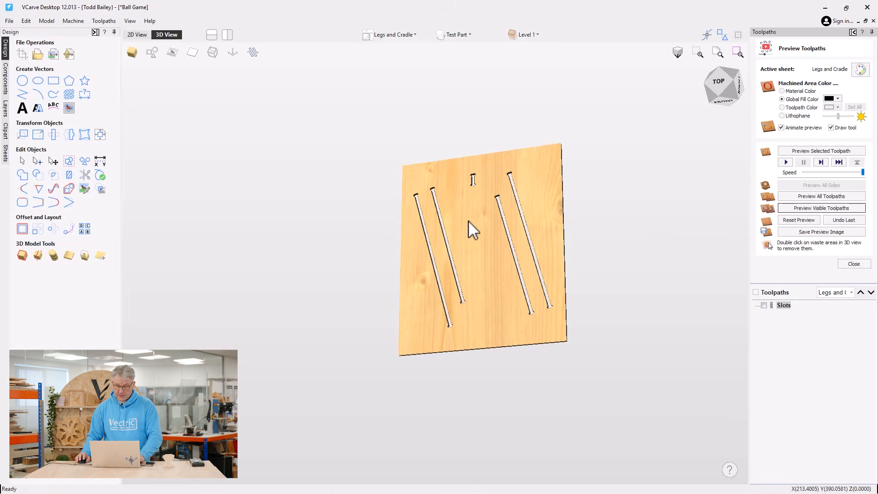
{"action": "scroll", "coordinate": [493, 231], "scroll_direction": "up", "scroll_amount": 3}
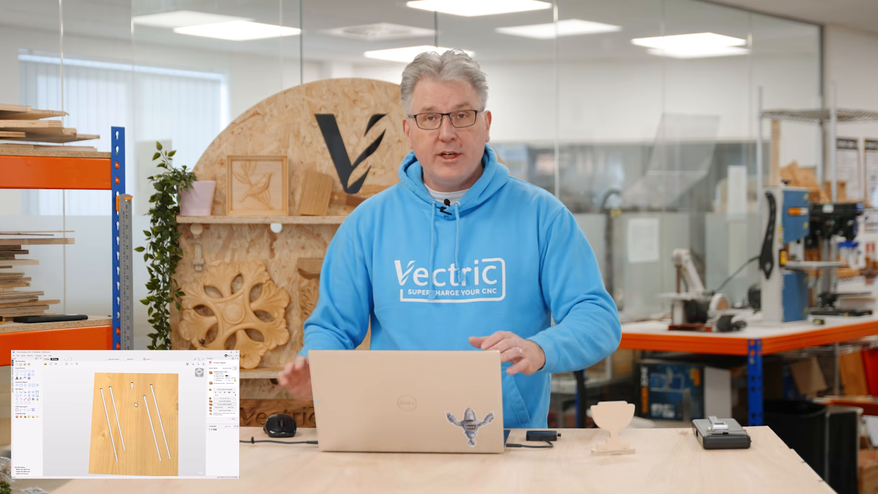